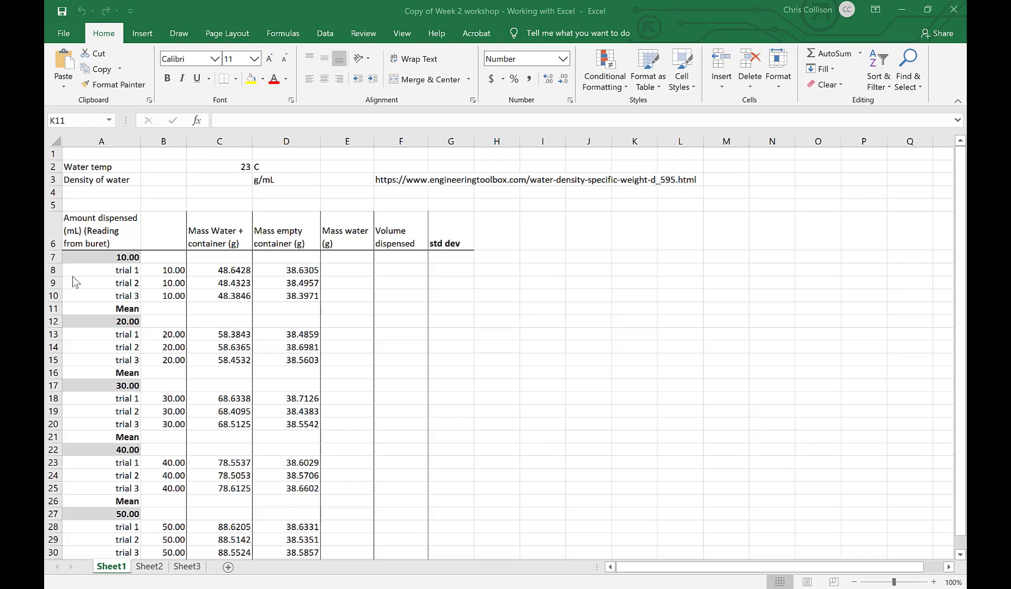
# Step: Examine the buret data table's layout on Sheet1, including the row 6 headings, the 10.00 mL trial rows and the container mass columns
pyautogui.click(345, 140)
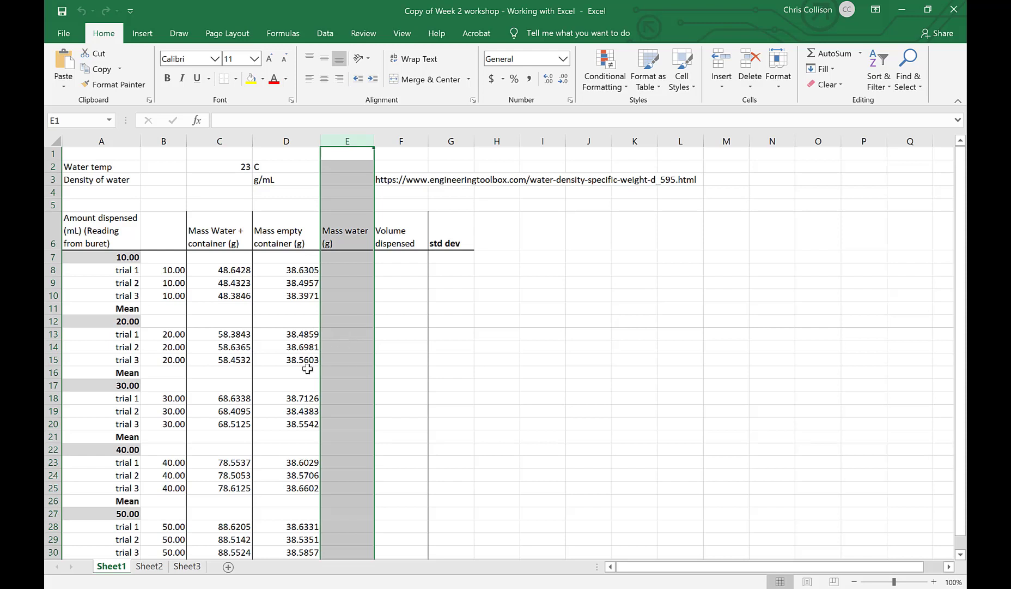
pyautogui.click(52, 334)
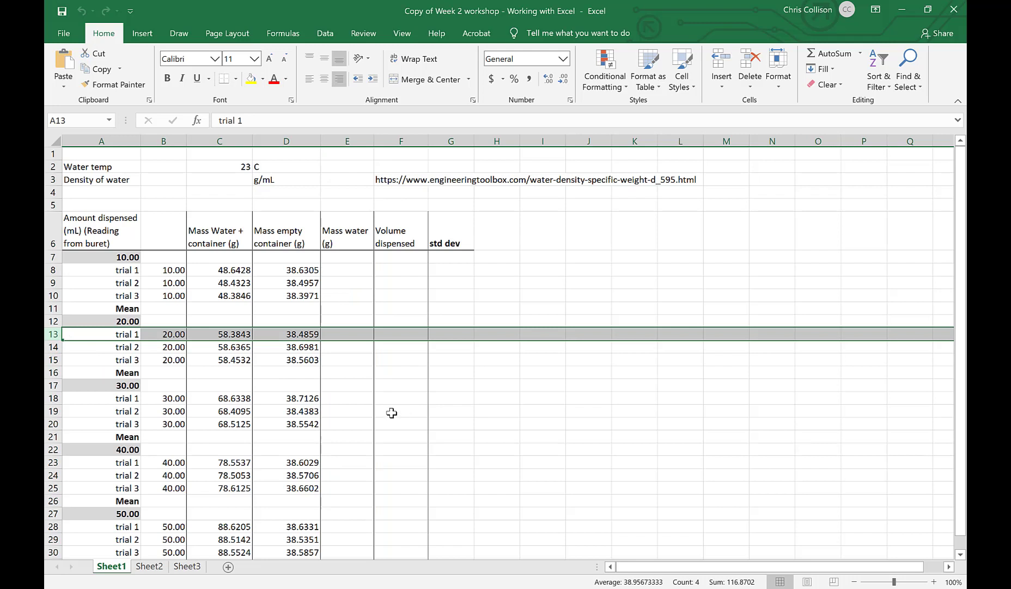
pyautogui.click(88, 141)
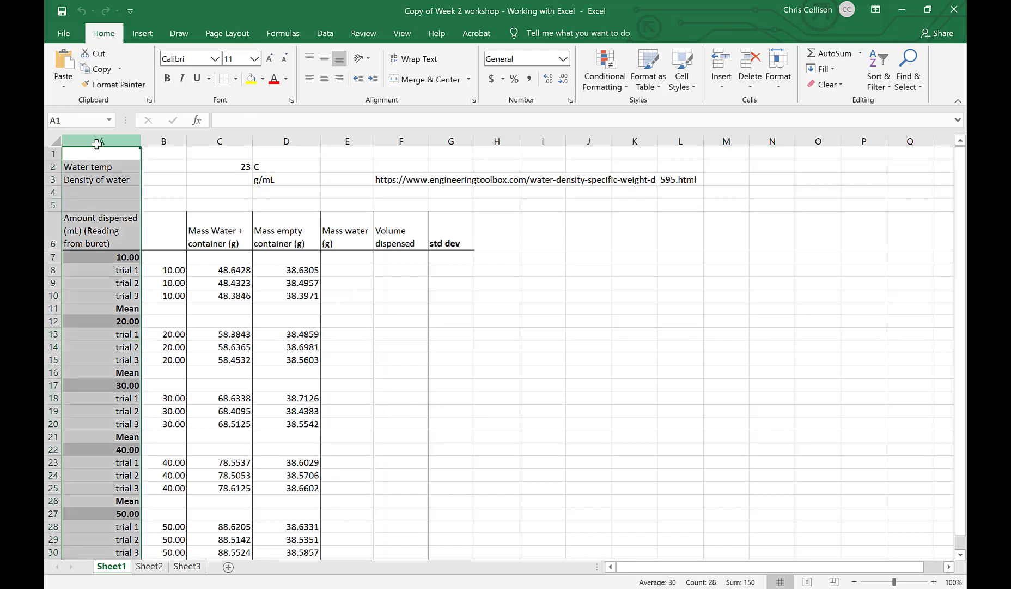
pyautogui.click(110, 257)
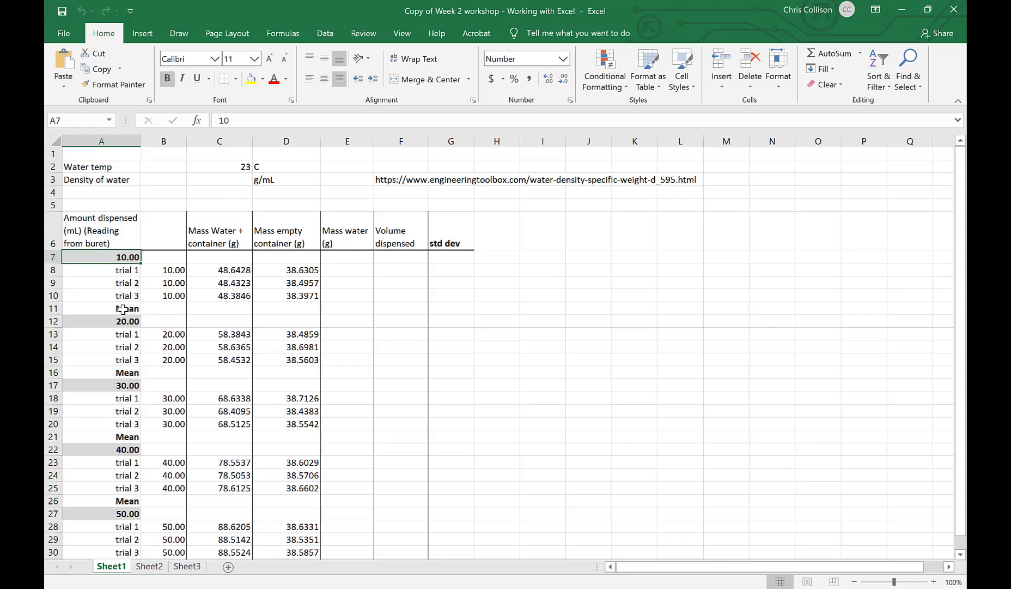
pyautogui.click(104, 269)
pyautogui.click(99, 282)
pyautogui.click(98, 296)
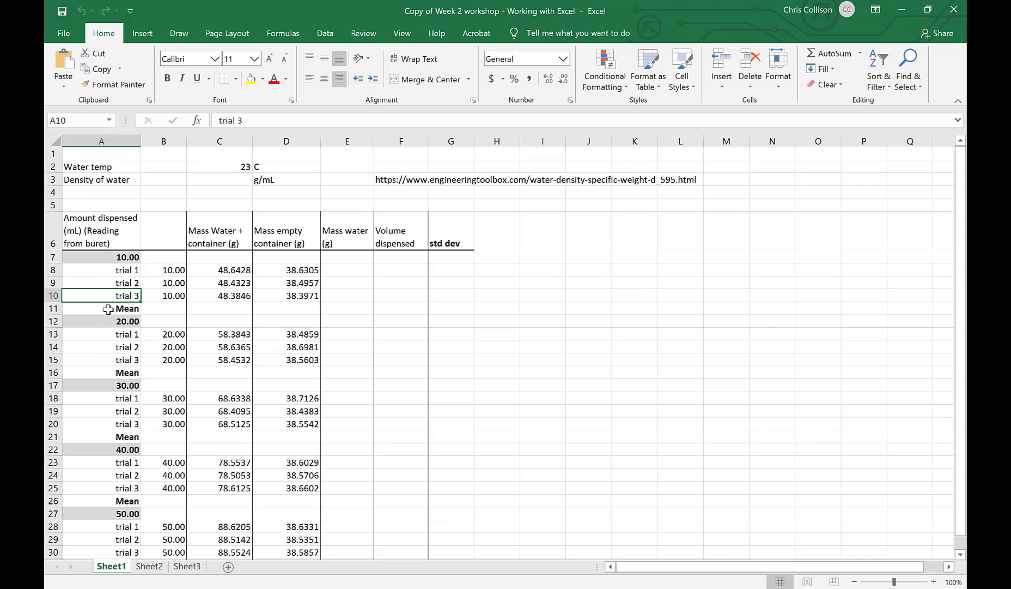
pyautogui.click(108, 309)
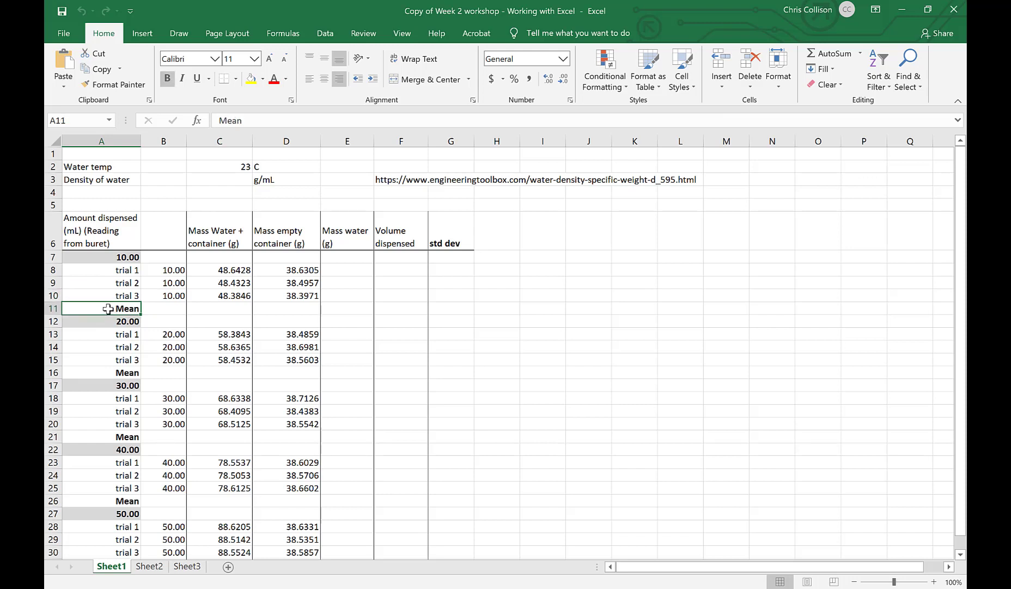
pyautogui.click(52, 236)
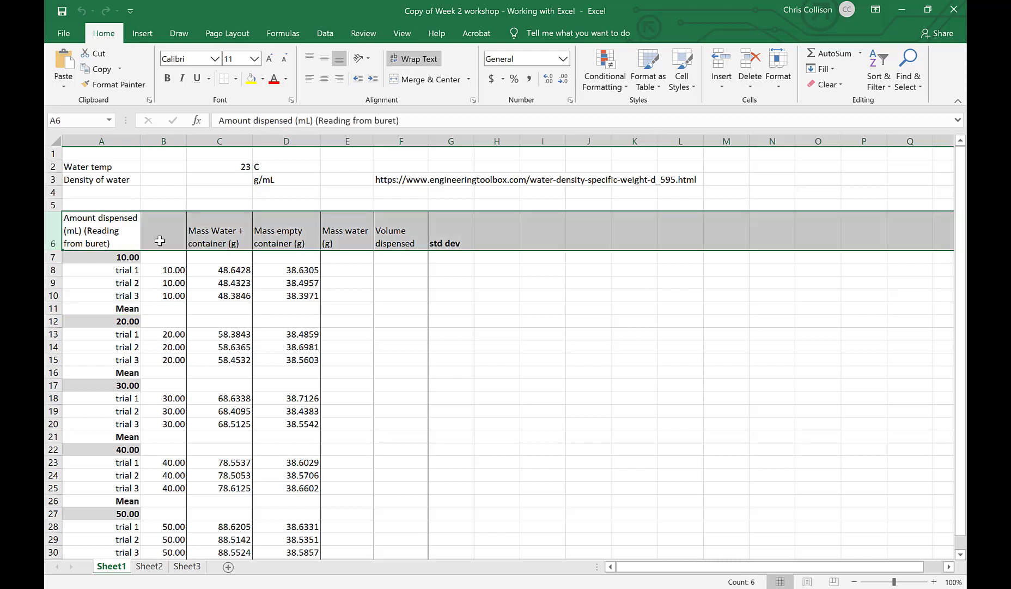
pyautogui.click(219, 242)
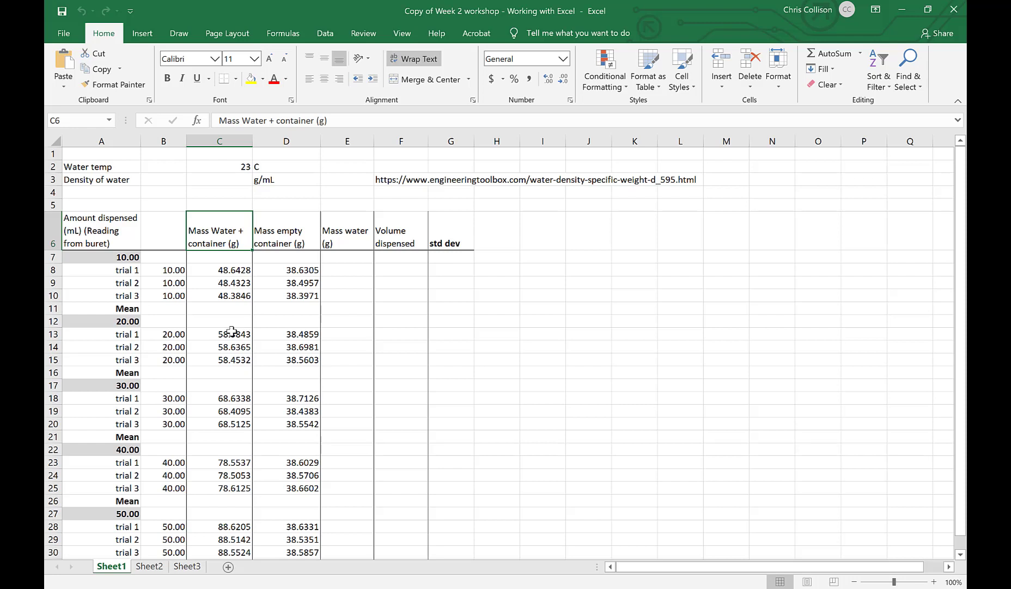
pyautogui.click(283, 231)
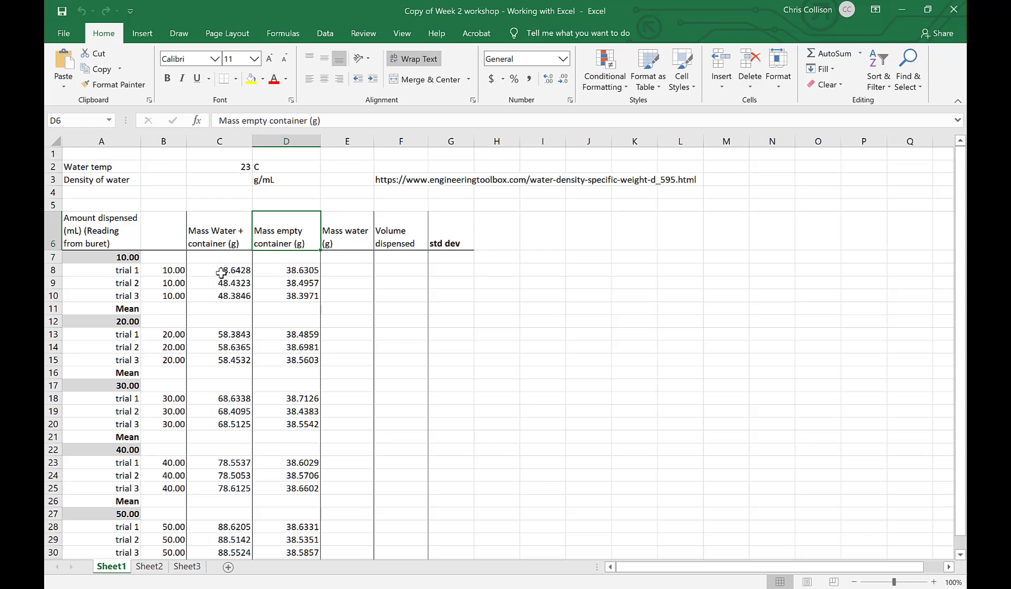
pyautogui.scroll(-3, 234, 267)
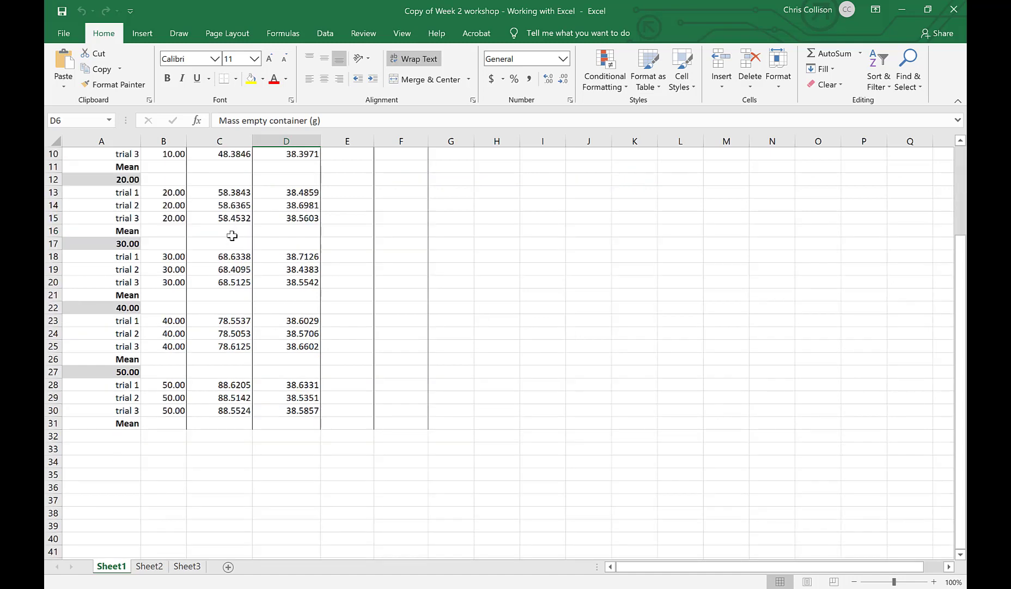
pyautogui.scroll(2, 235, 248)
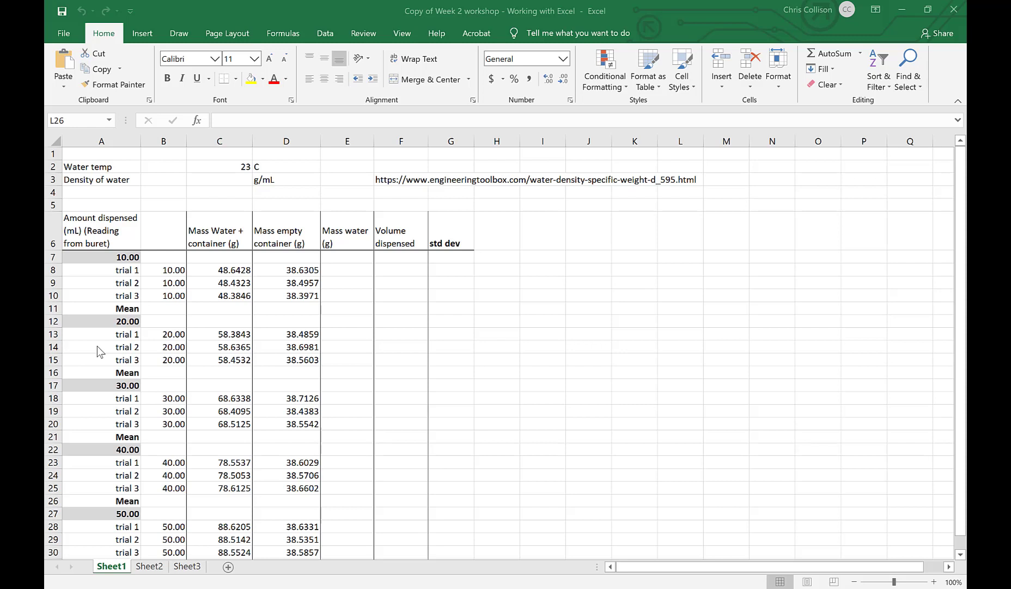
# Step: Review the 20, 30 and 40 mL groups, the 20 mL trial readings, the water density cell C3 and its reference link in F3
pyautogui.click(92, 318)
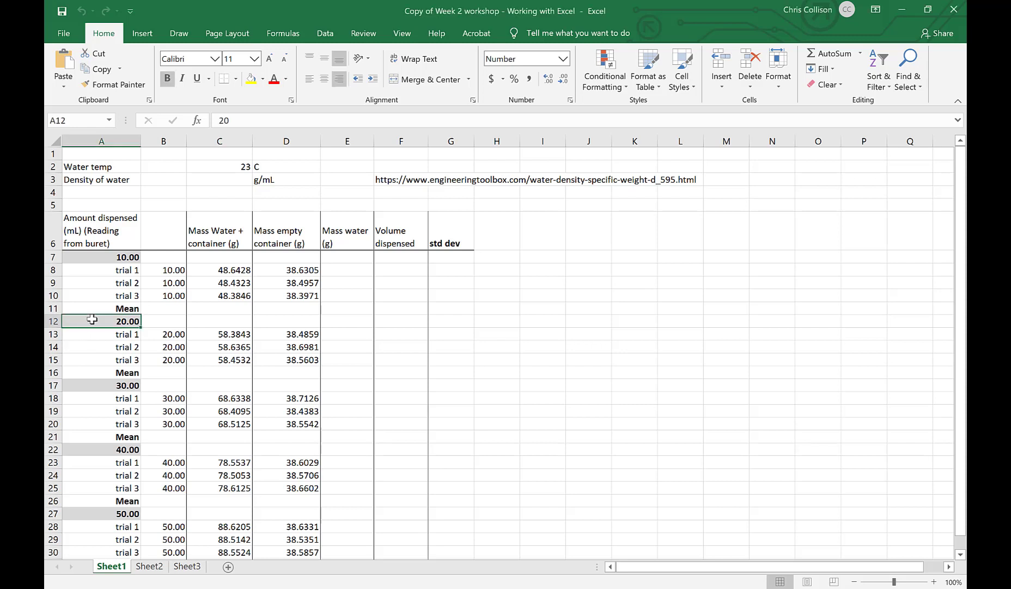
pyautogui.click(95, 385)
pyautogui.click(95, 450)
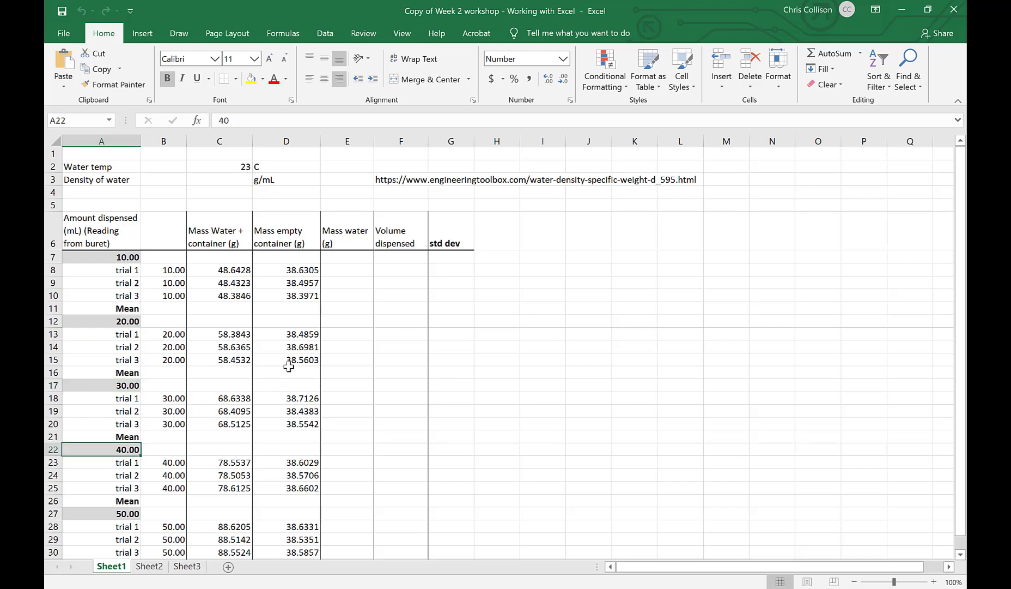
pyautogui.click(303, 334)
pyautogui.click(300, 347)
pyautogui.click(300, 360)
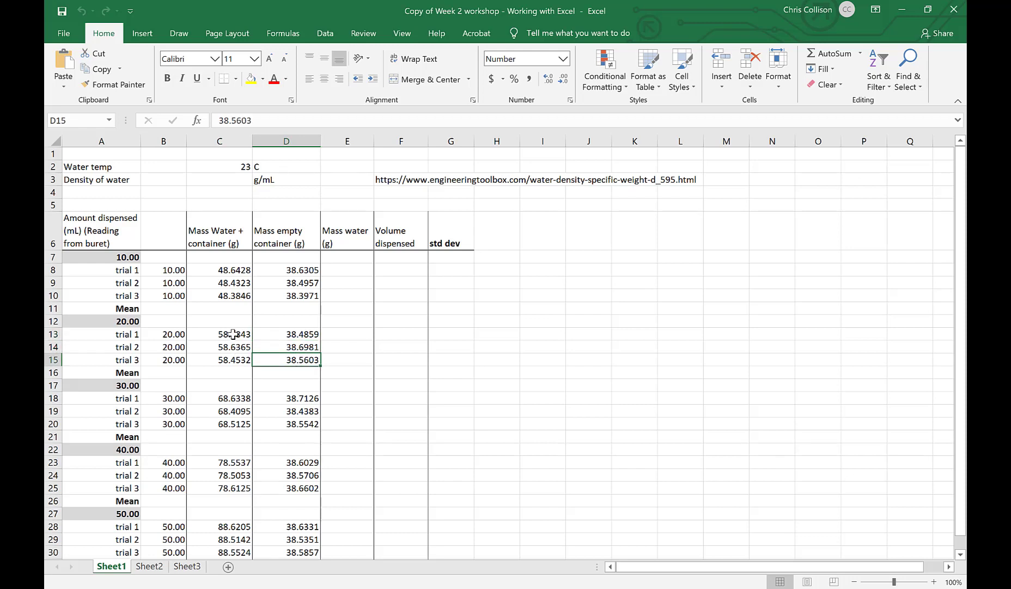
pyautogui.click(304, 335)
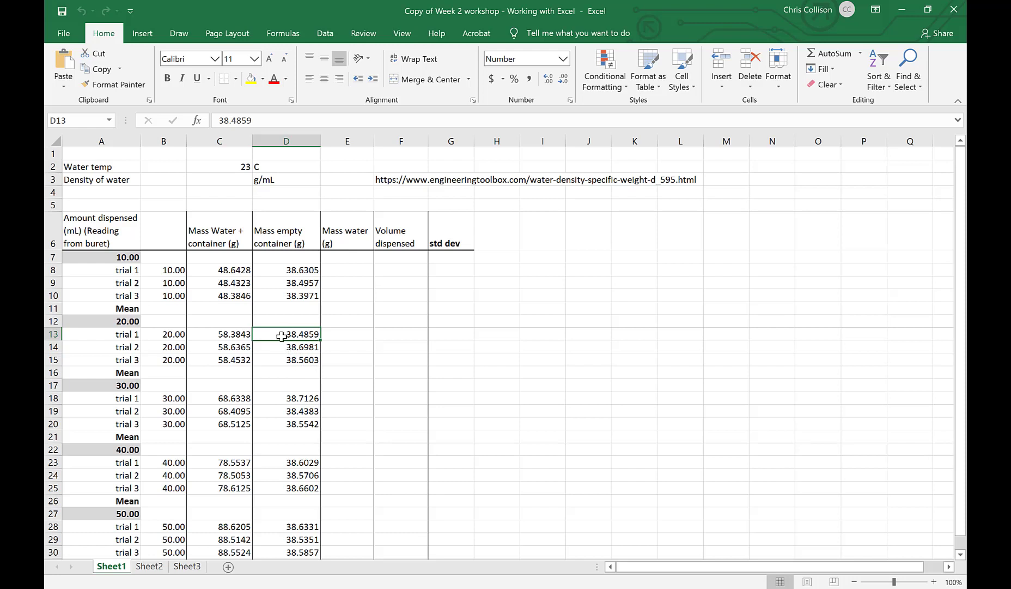
pyautogui.click(162, 334)
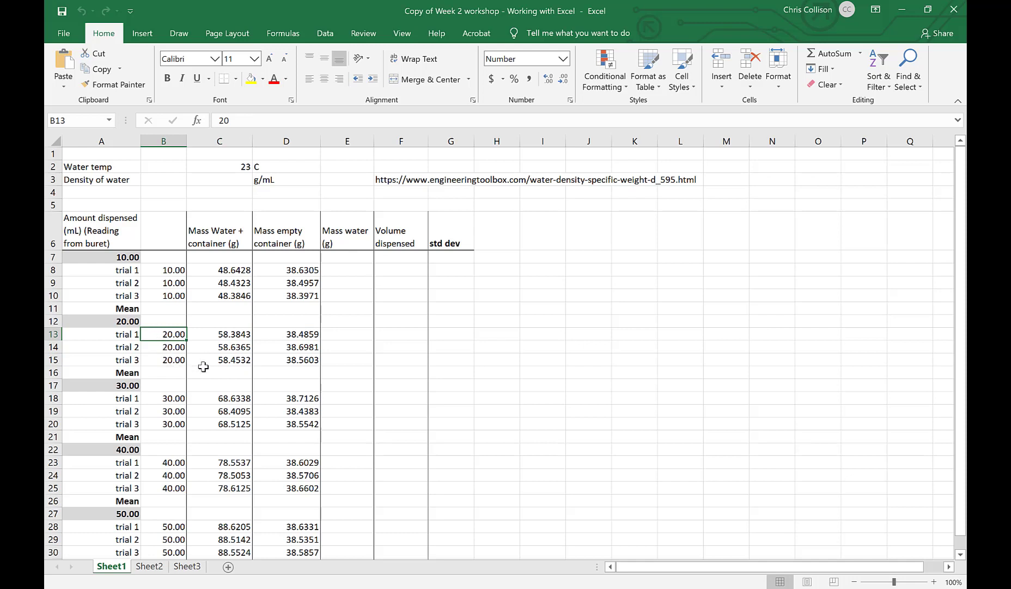
pyautogui.click(209, 334)
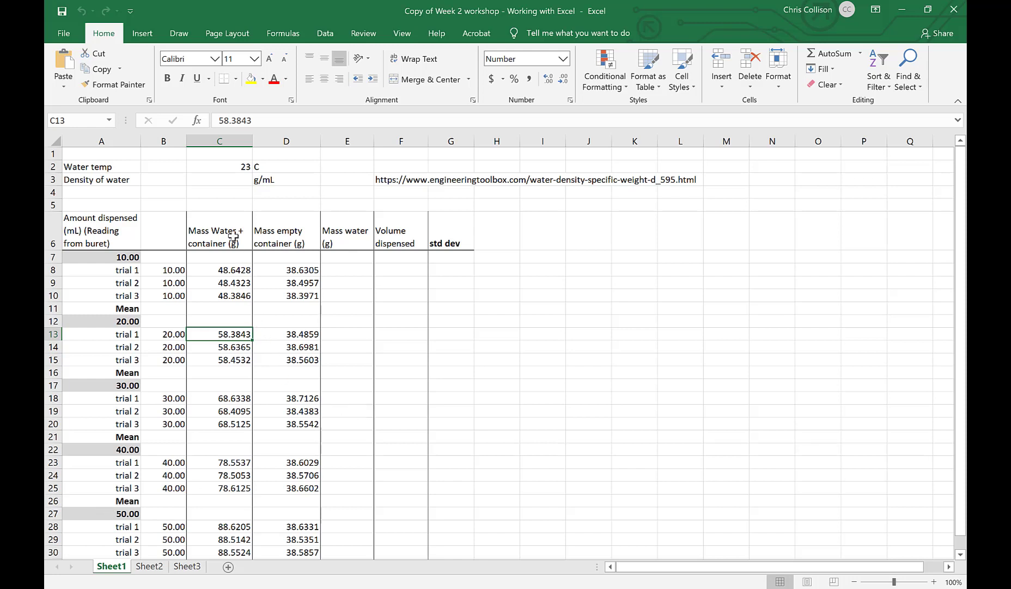
pyautogui.click(225, 180)
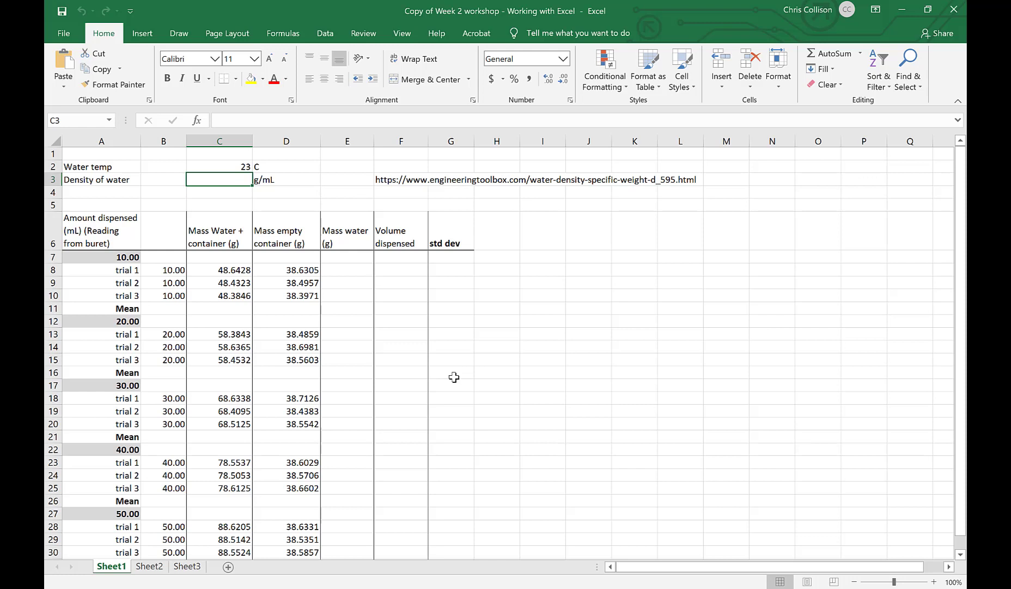
pyautogui.click(394, 181)
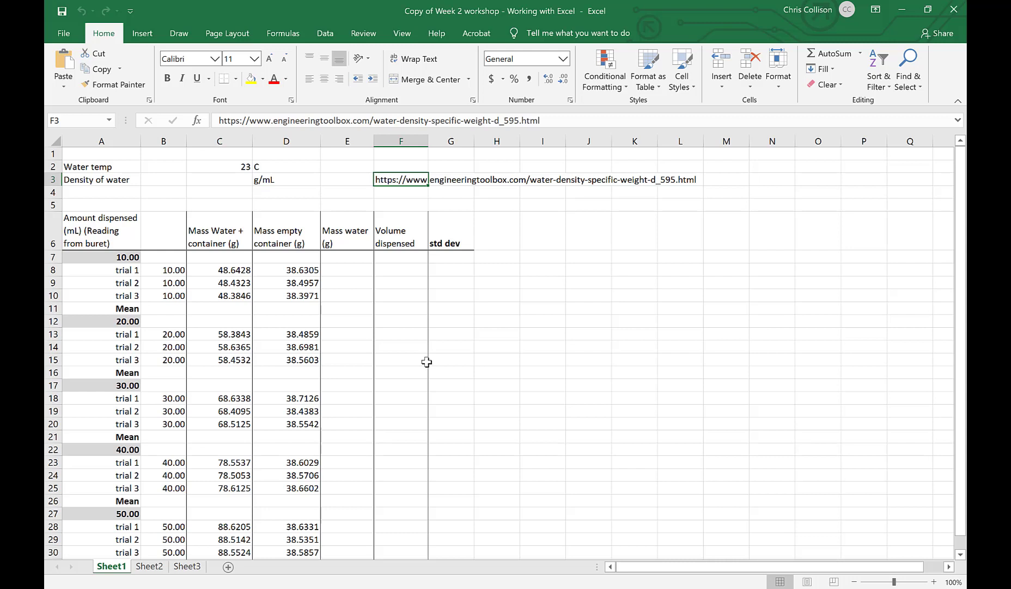
# Step: Enter the formula =C8-D8 in E8 to calculate the mass of water for trial 1 of the 10.00 mL group
pyautogui.click(349, 271)
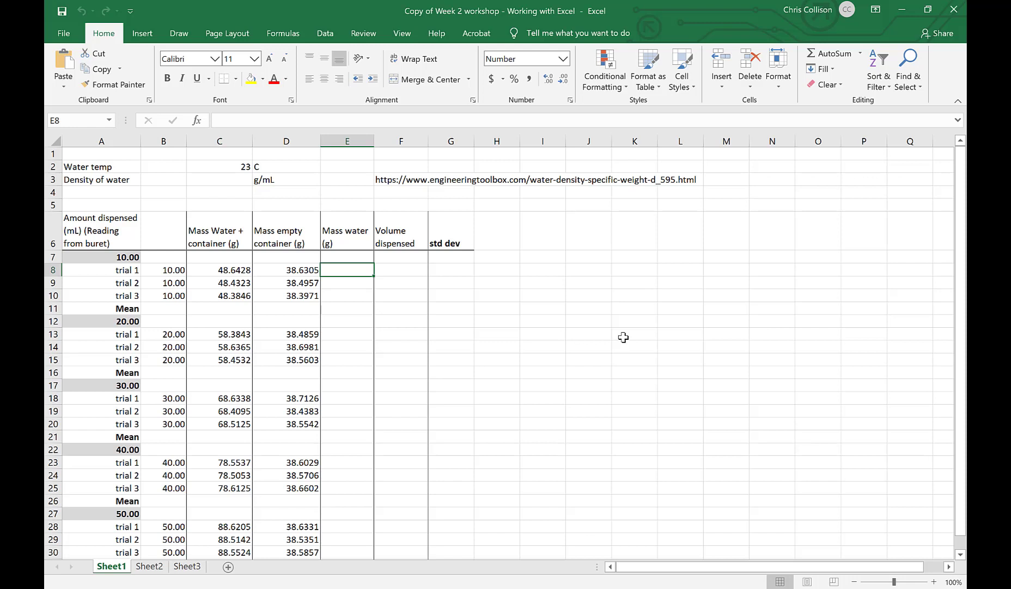
pyautogui.click(227, 270)
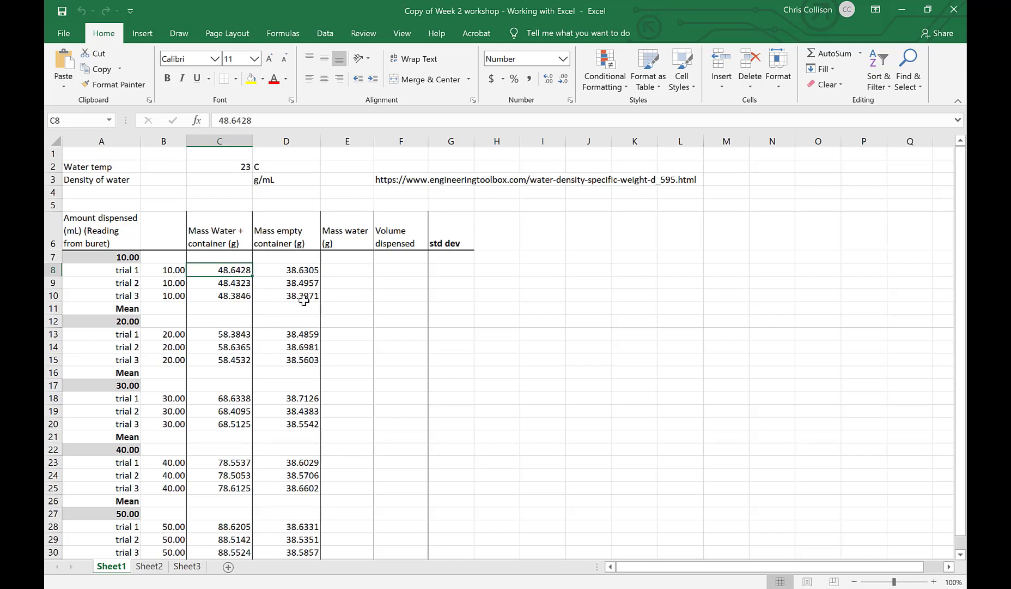
pyautogui.click(294, 268)
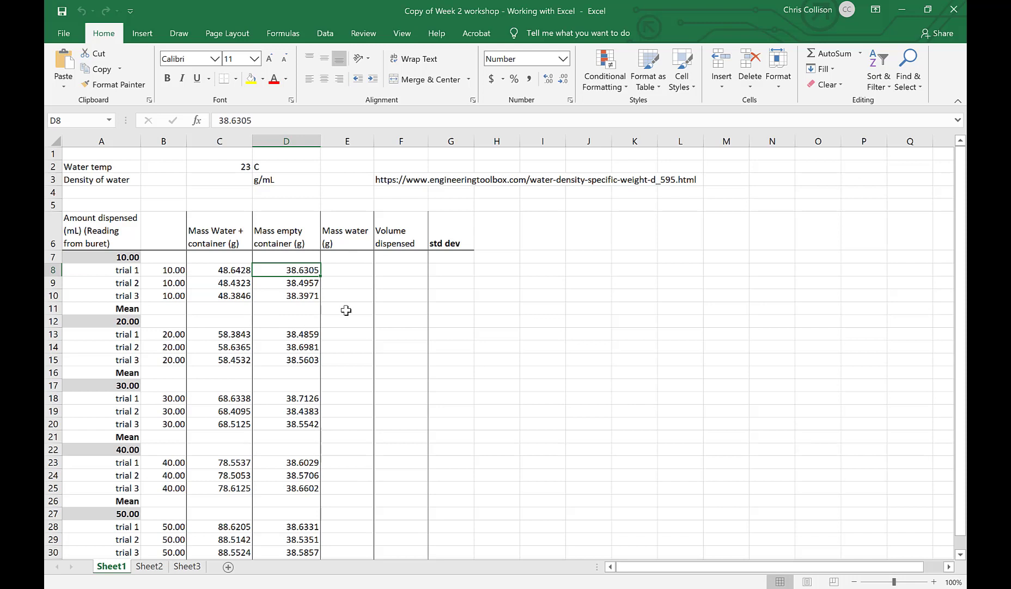
pyautogui.click(352, 269)
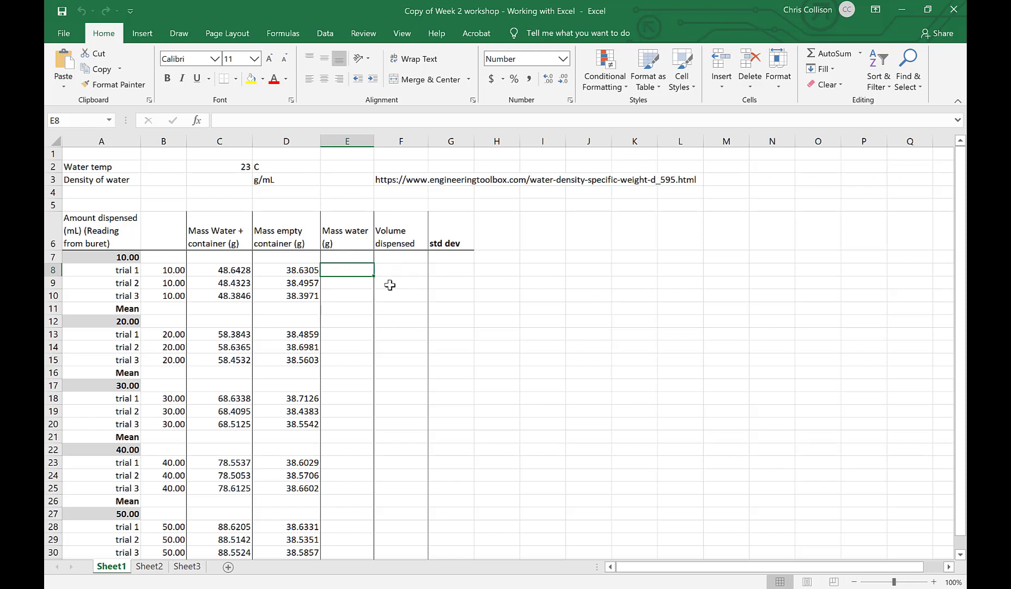
pyautogui.click(225, 120)
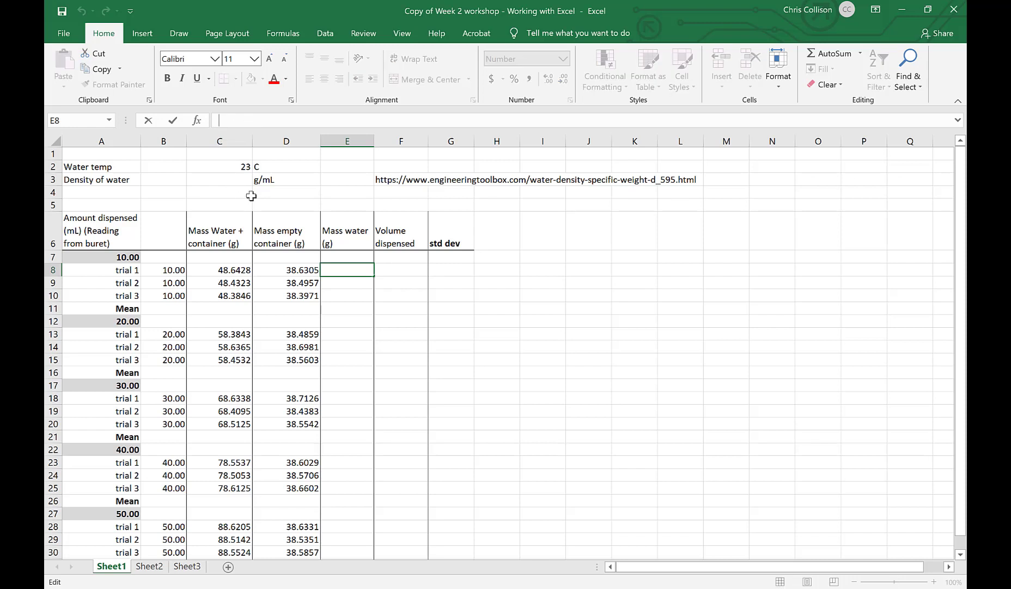
pyautogui.write('=')
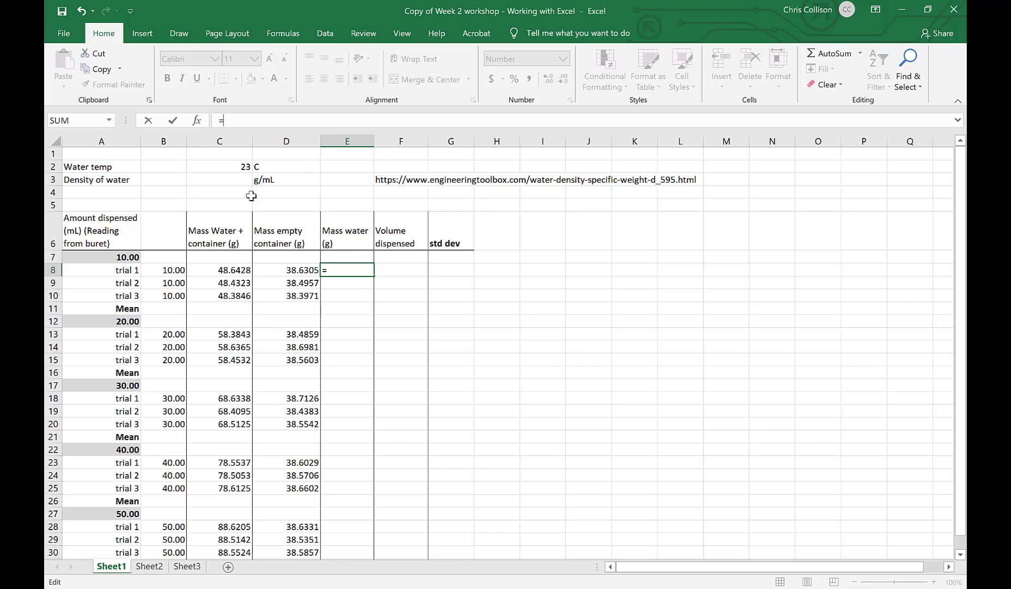
pyautogui.write('C8-')
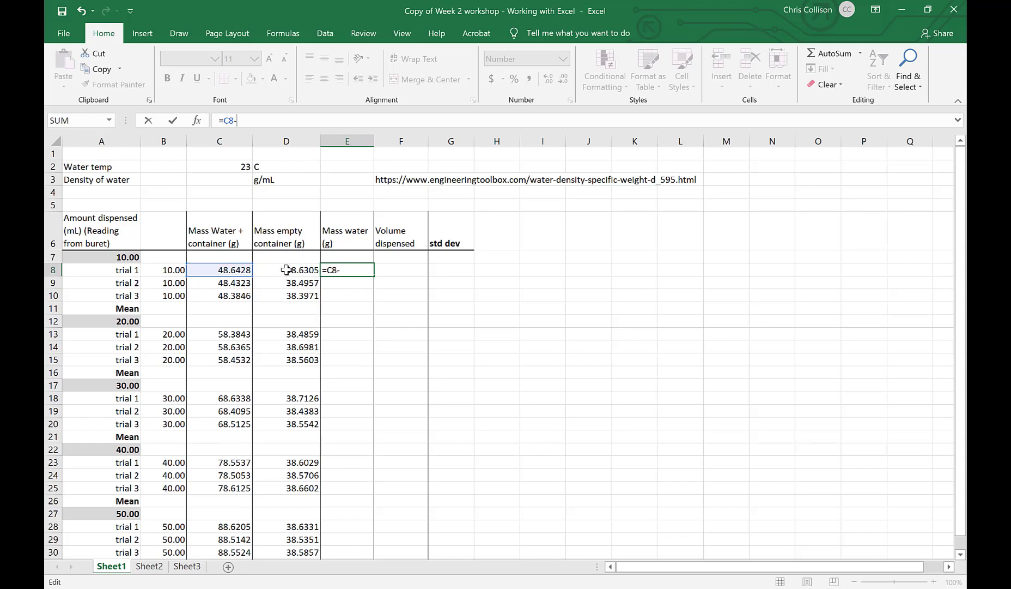
pyautogui.click(286, 269)
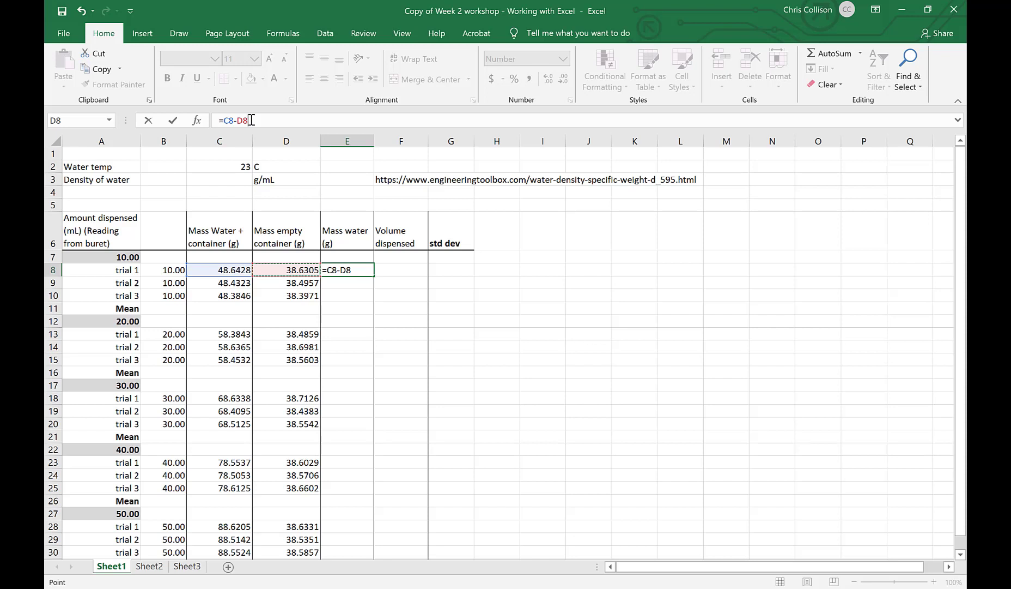
pyautogui.press('Return')
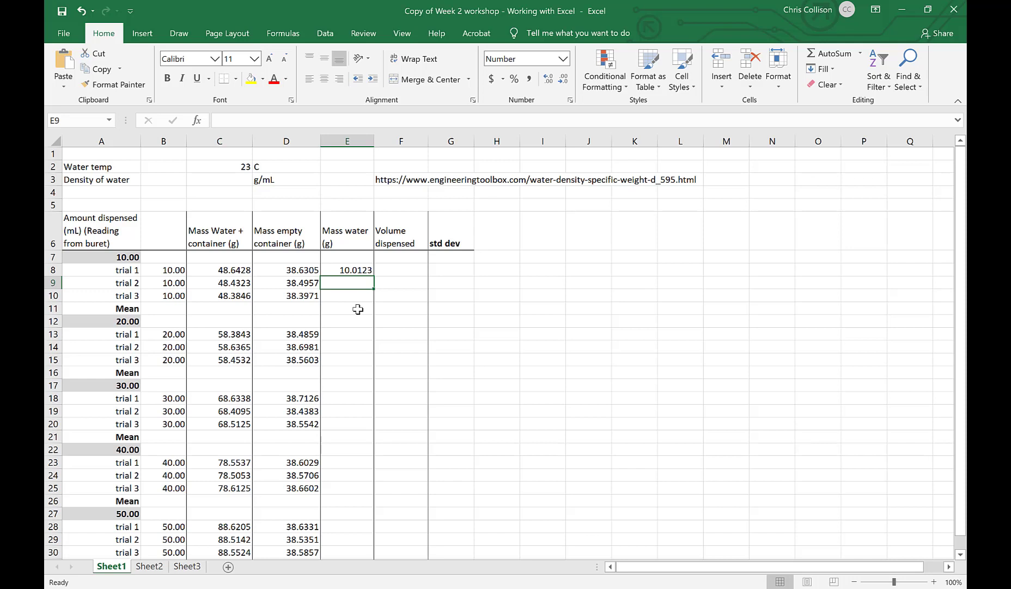
# Step: Fill the mass of water formula from E8 down to E30 and check the cell references in E15
pyautogui.click(348, 269)
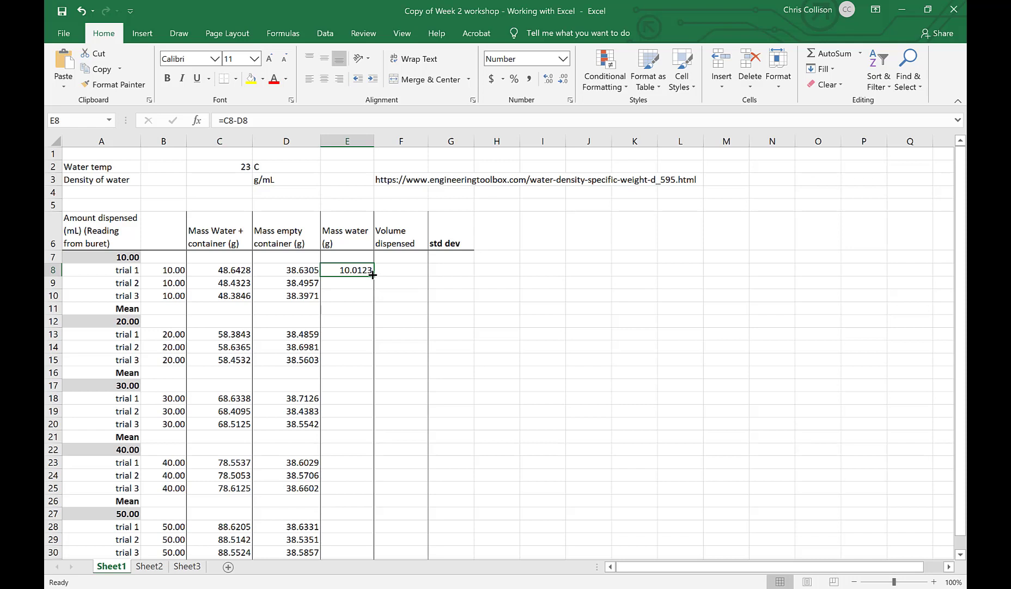
pyautogui.moveTo(372, 275); pyautogui.dragTo(361, 559)
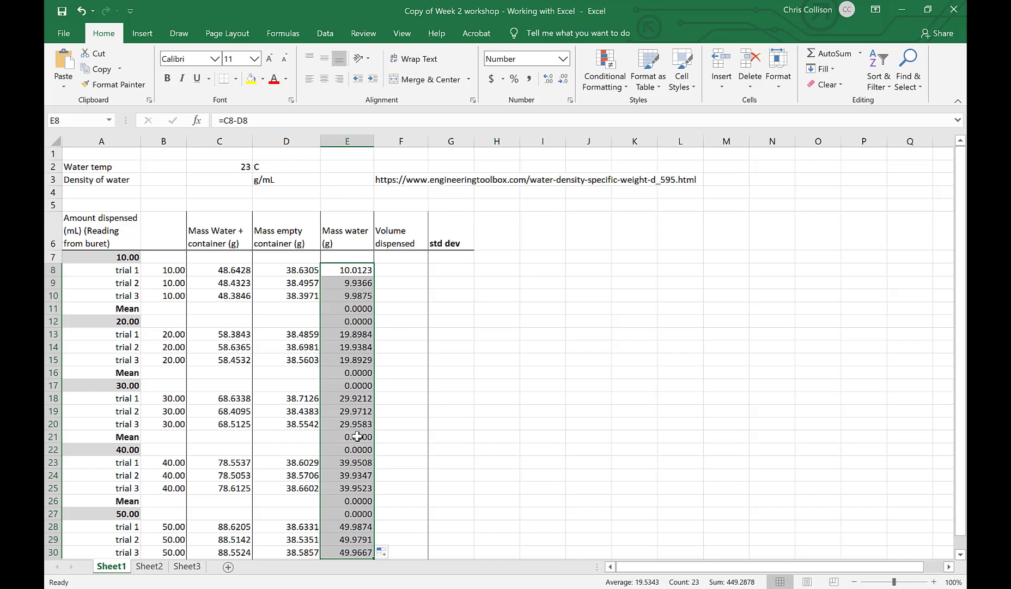
pyautogui.click(356, 361)
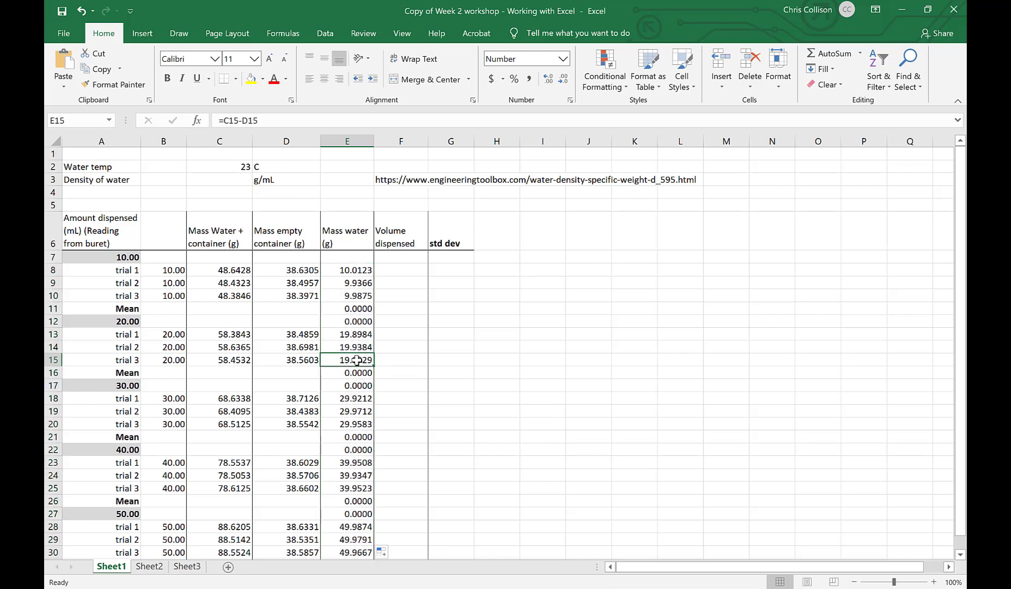
pyautogui.click(271, 121)
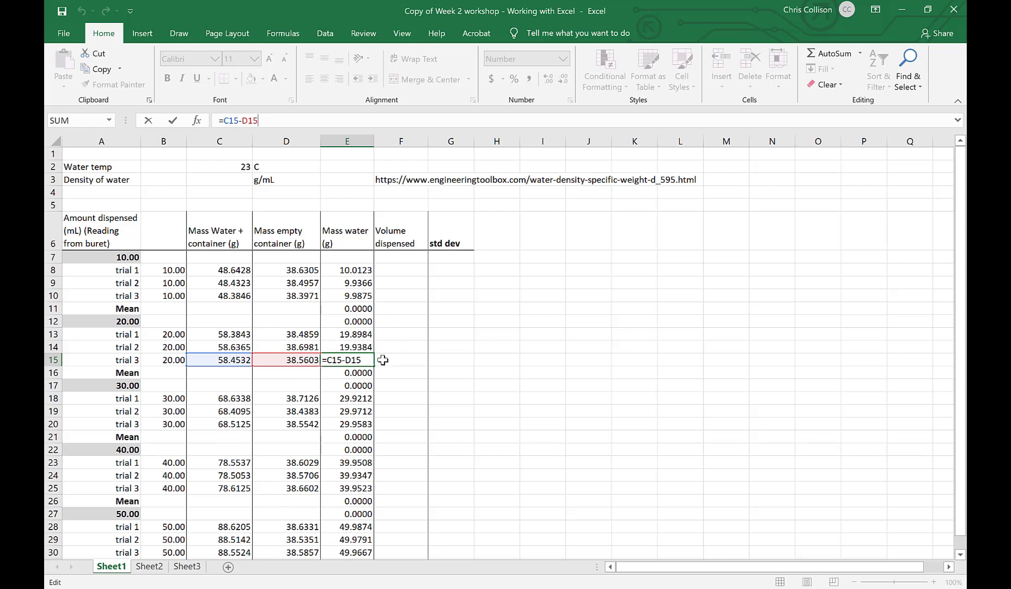
pyautogui.press('Return')
pyautogui.hotkey('ctrl', 'Up')
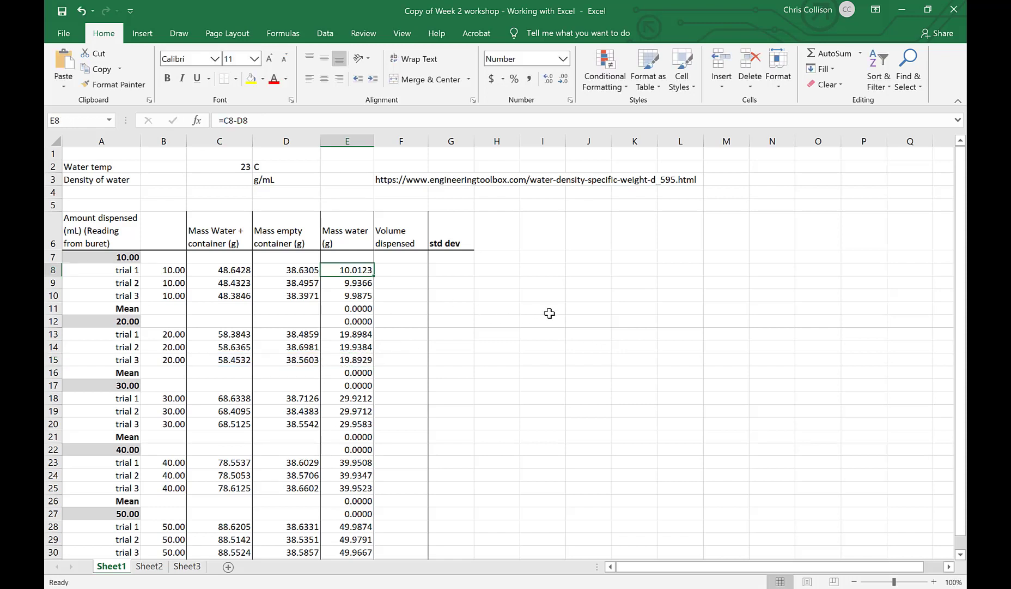
# Step: Undo the re-entry of the E15 formula and the fill of the mass of water formula below E8
pyautogui.hotkey('ctrl', 'z')
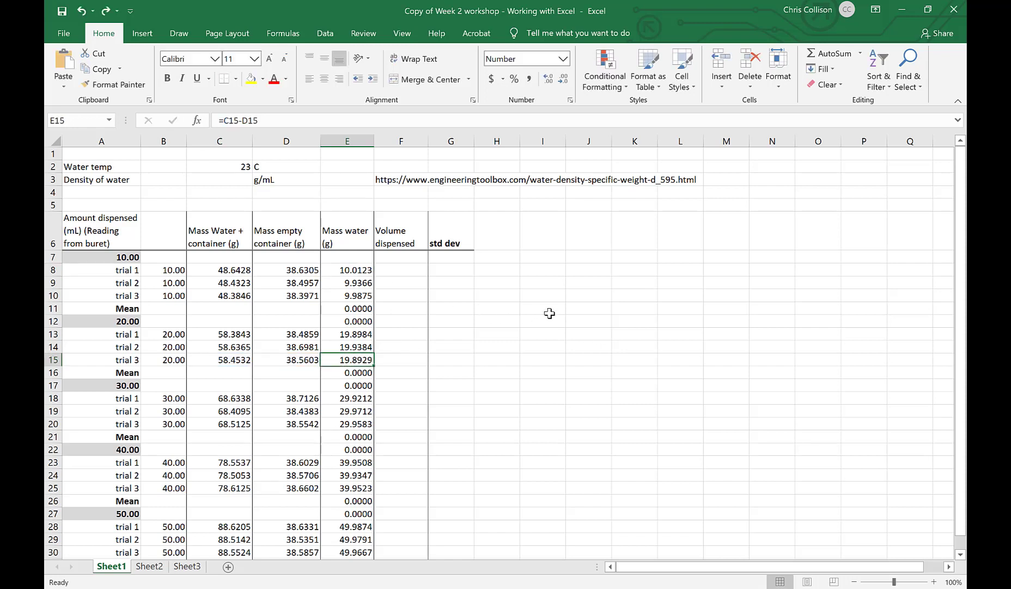
pyautogui.hotkey('ctrl', 'z')
pyautogui.hotkey('ctrl', 'z')
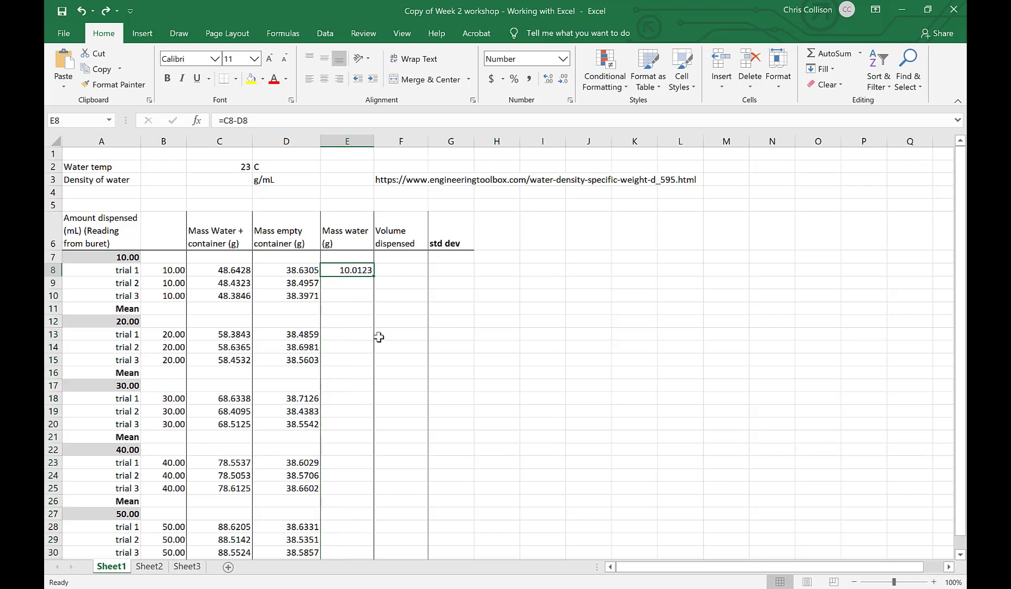
# Step: Fill the mass of water formula from E8 down to E30
pyautogui.moveTo(962, 185); pyautogui.dragTo(962, 194)
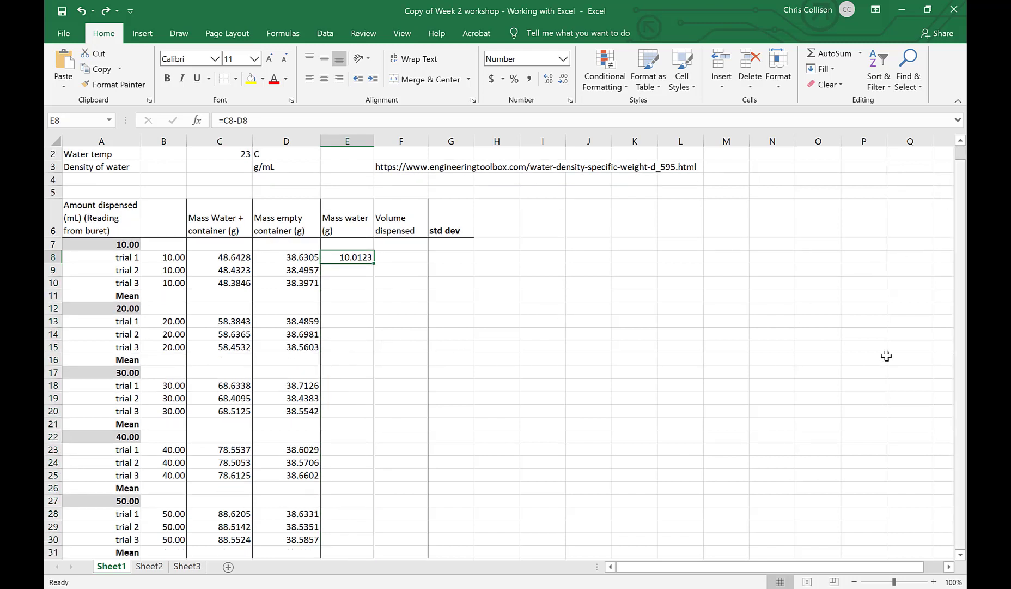
pyautogui.keyDown('shift'); pyautogui.click(353, 540); pyautogui.keyUp('shift')
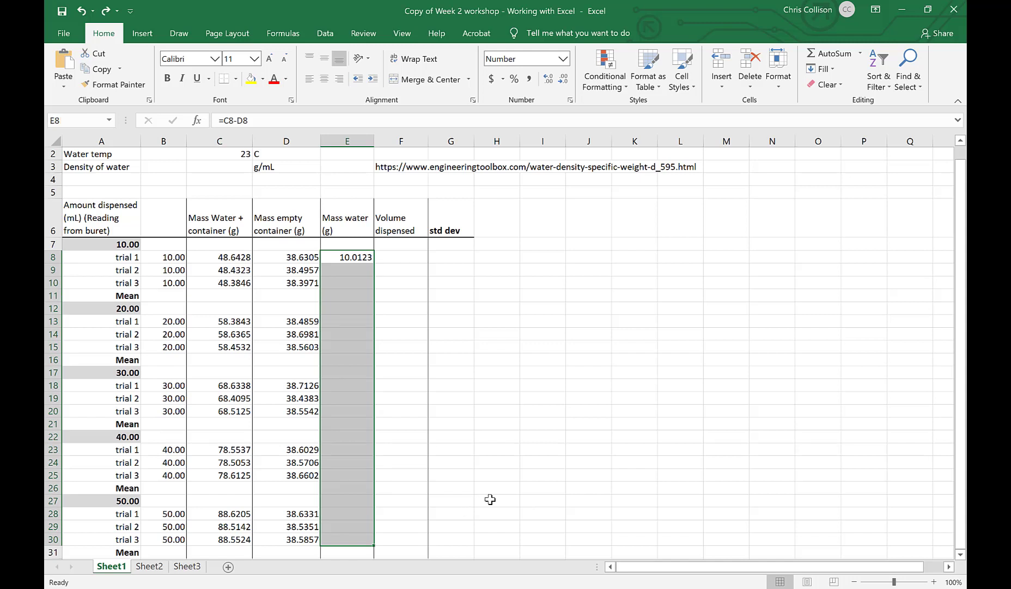
pyautogui.click(834, 68)
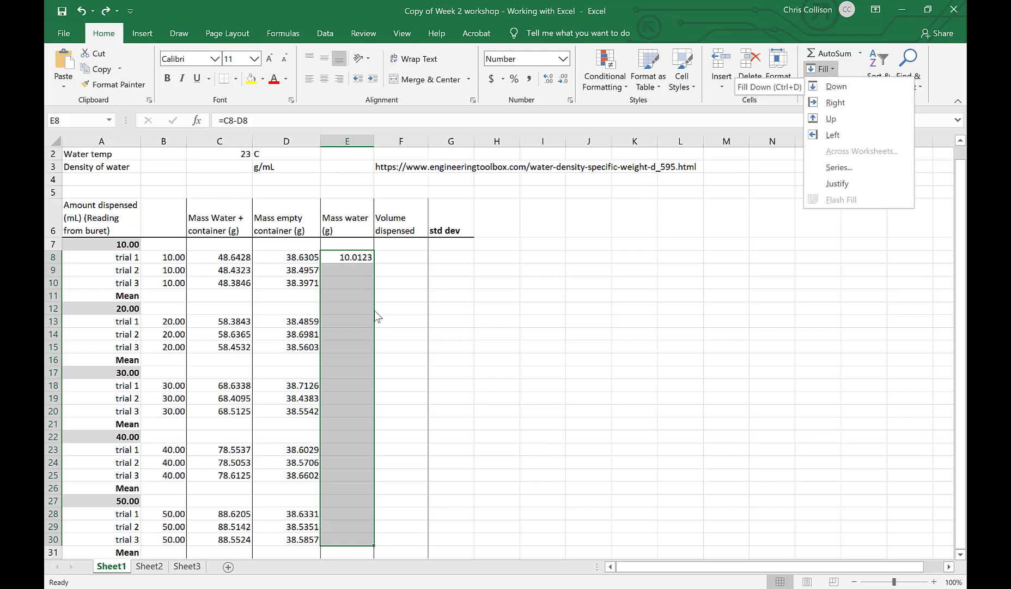
pyautogui.click(348, 259)
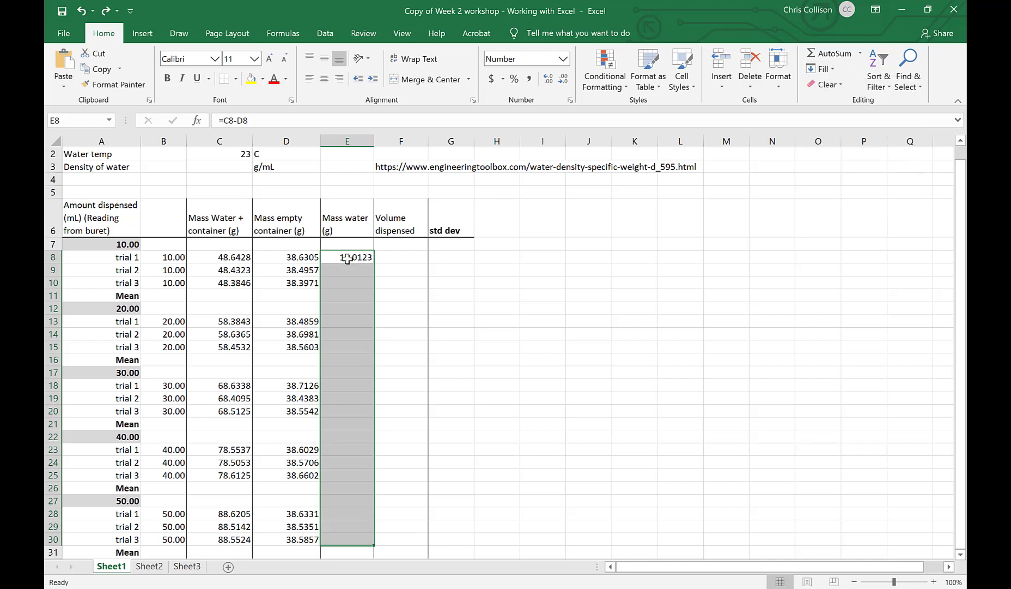
pyautogui.hotkey('ctrl', 'd')
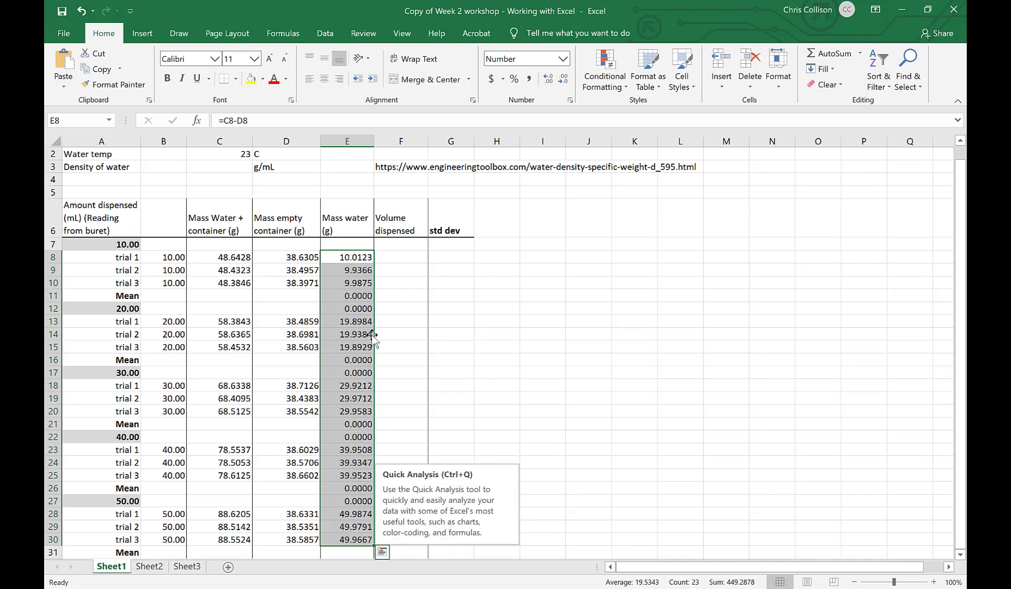
# Step: Clear the filled formulas from the Mean and group heading rows in the mass of water column, starting with E11, E12, E16 and E17
pyautogui.click(361, 297)
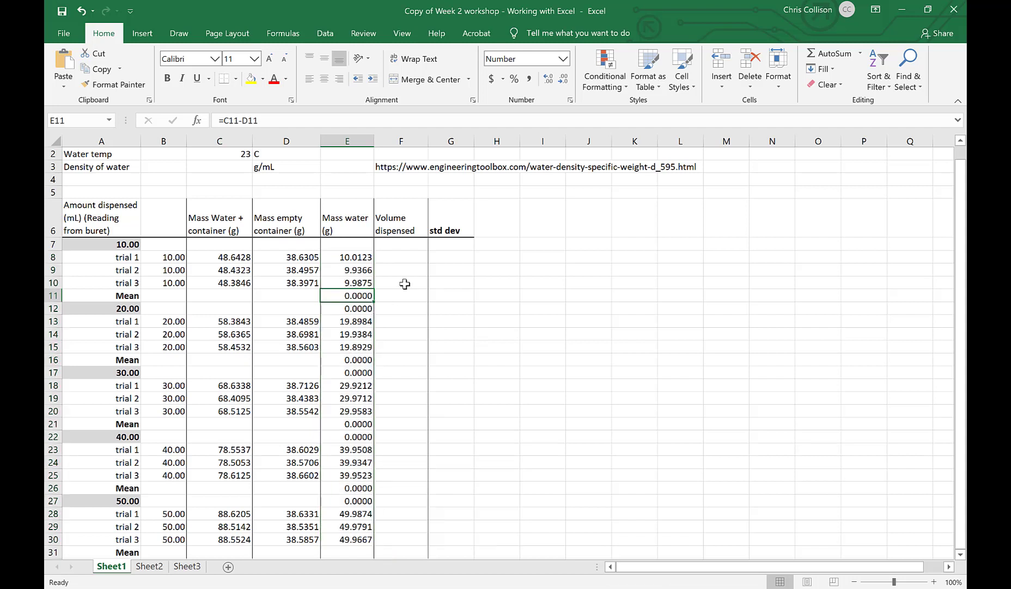
pyautogui.press('Delete')
pyautogui.press('Down')
pyautogui.press('Delete')
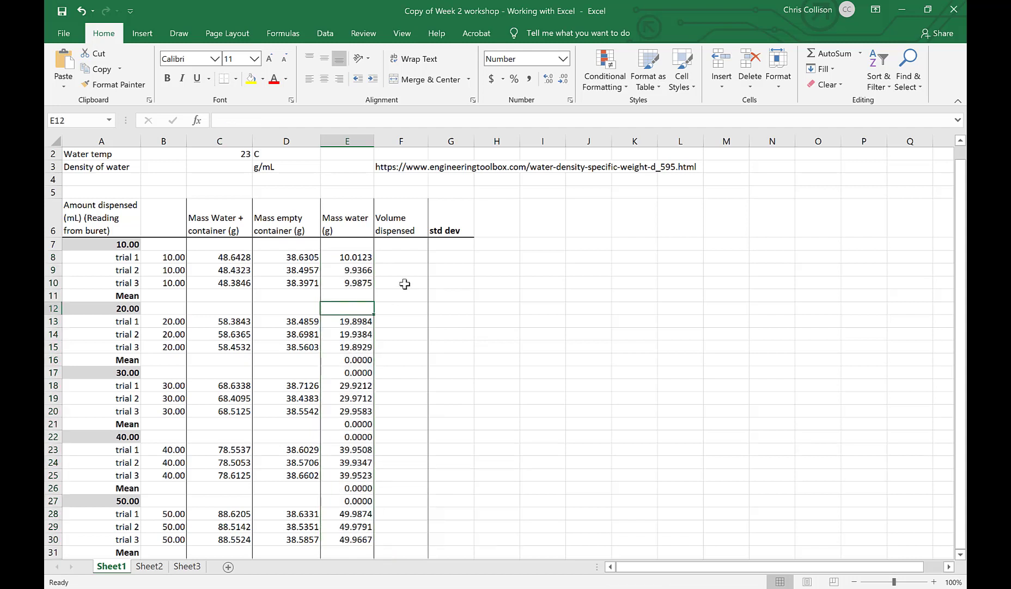
pyautogui.press('Down')
pyautogui.press('Down')
pyautogui.press('Down')
pyautogui.press('Down')
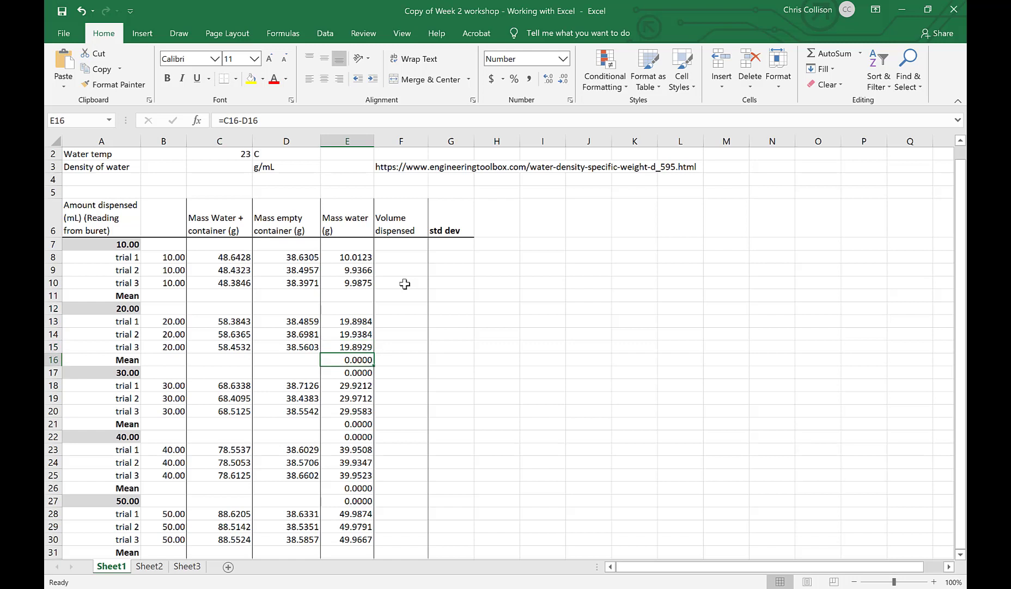
pyautogui.press('Delete')
pyautogui.press('Down')
pyautogui.press('Delete')
pyautogui.press('Down')
# Step: Calculate the water density at 23.0 °C with the online calculator linked in F3 and enter 0.99753 in C3
pyautogui.click(401, 257)
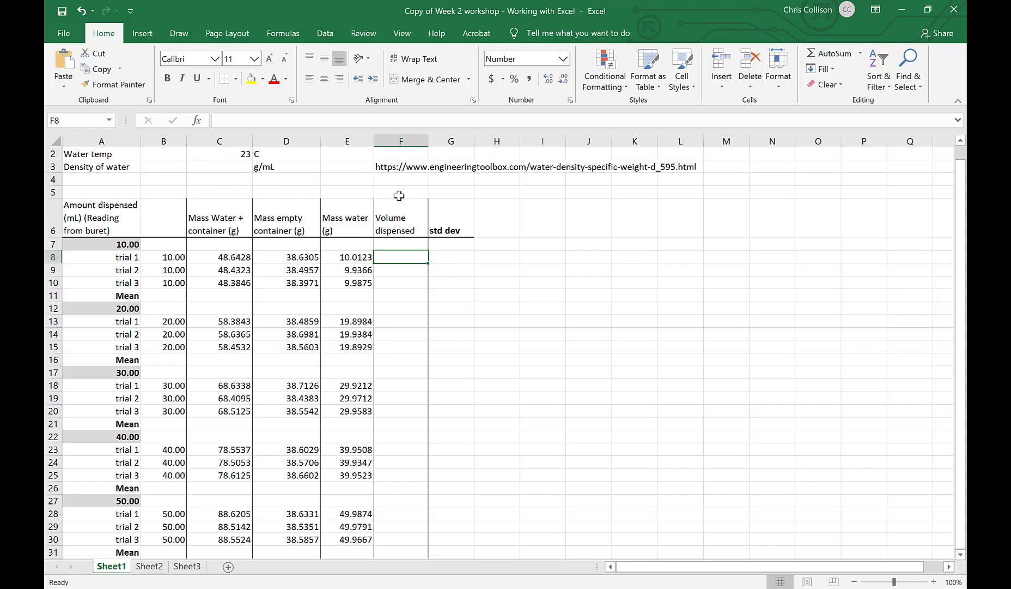
pyautogui.click(396, 168)
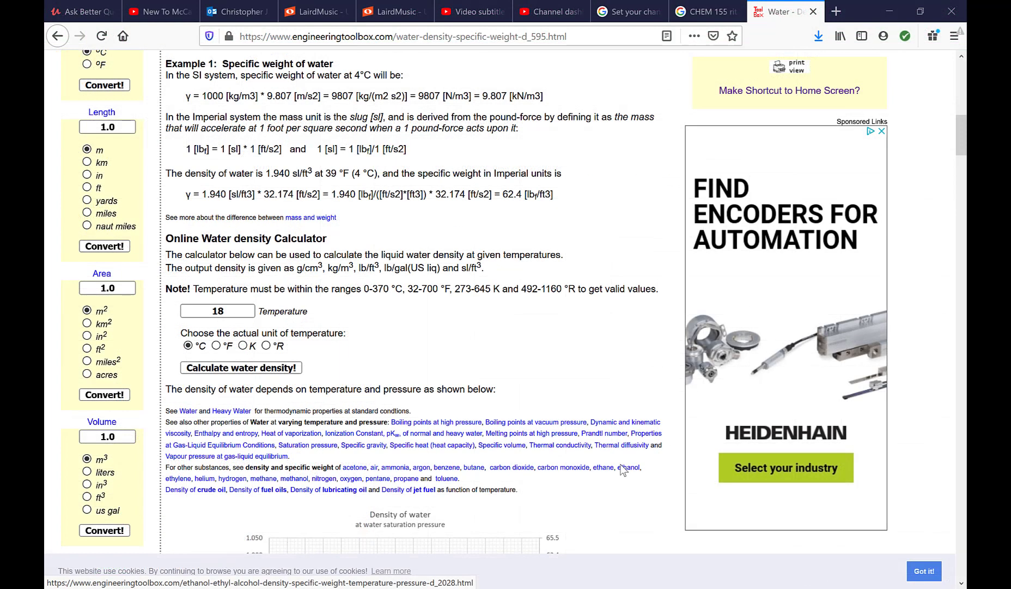
pyautogui.click(234, 314)
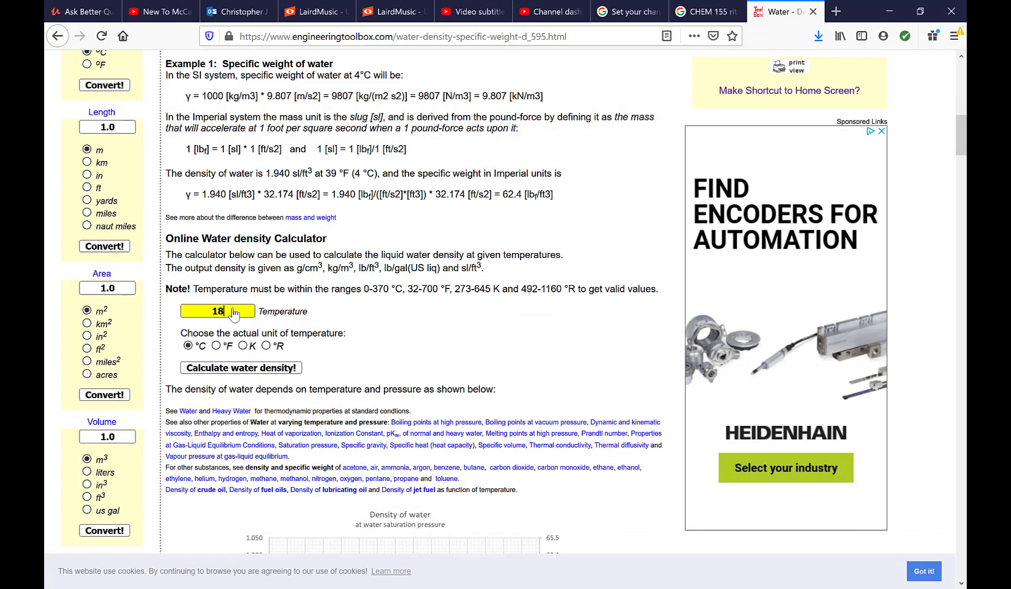
pyautogui.press('BackSpace')
pyautogui.press('BackSpace')
pyautogui.write('23.0')
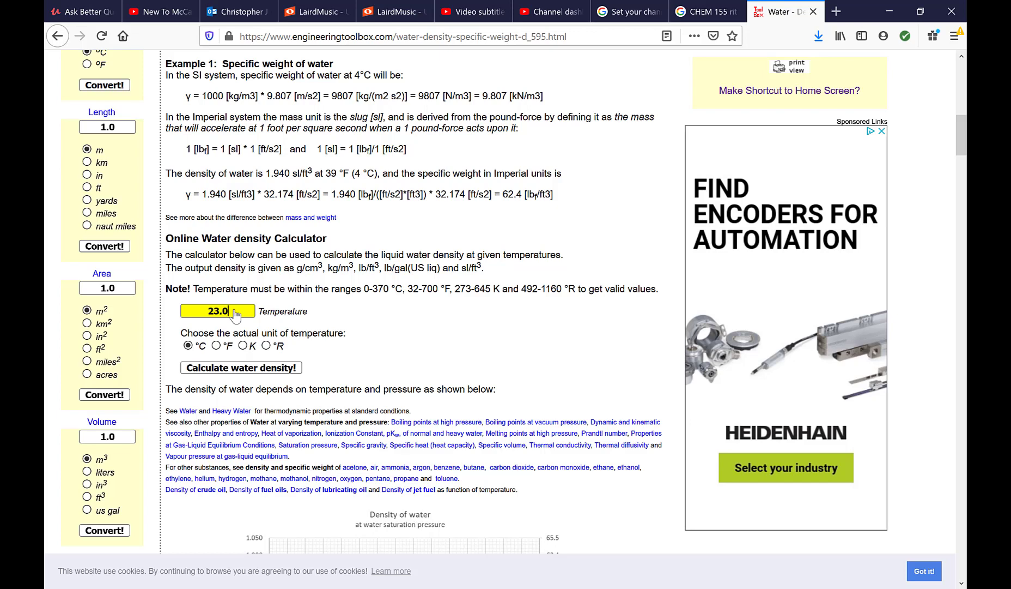
pyautogui.click(221, 370)
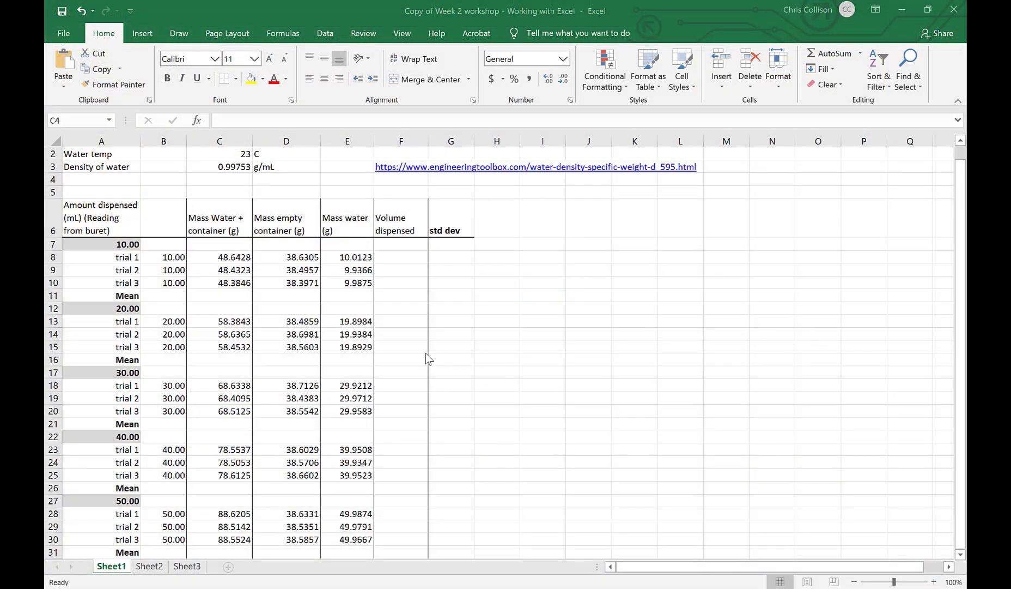
# Step: Enter the formula =E8/C3 in F8 to calculate the volume dispensed for trial 1 of the 10.00 mL group
pyautogui.click(401, 259)
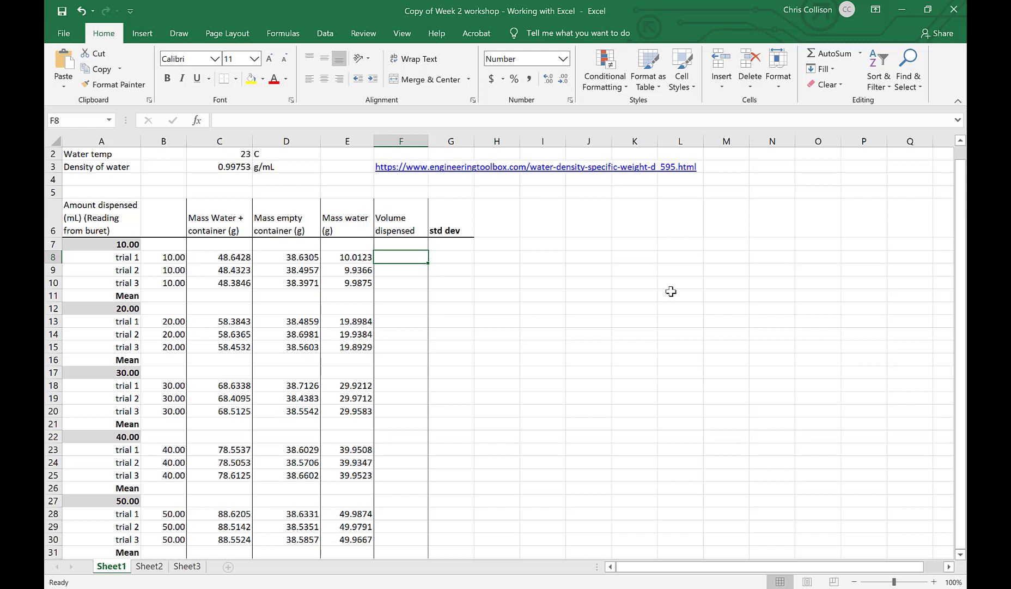
pyautogui.press('Left')
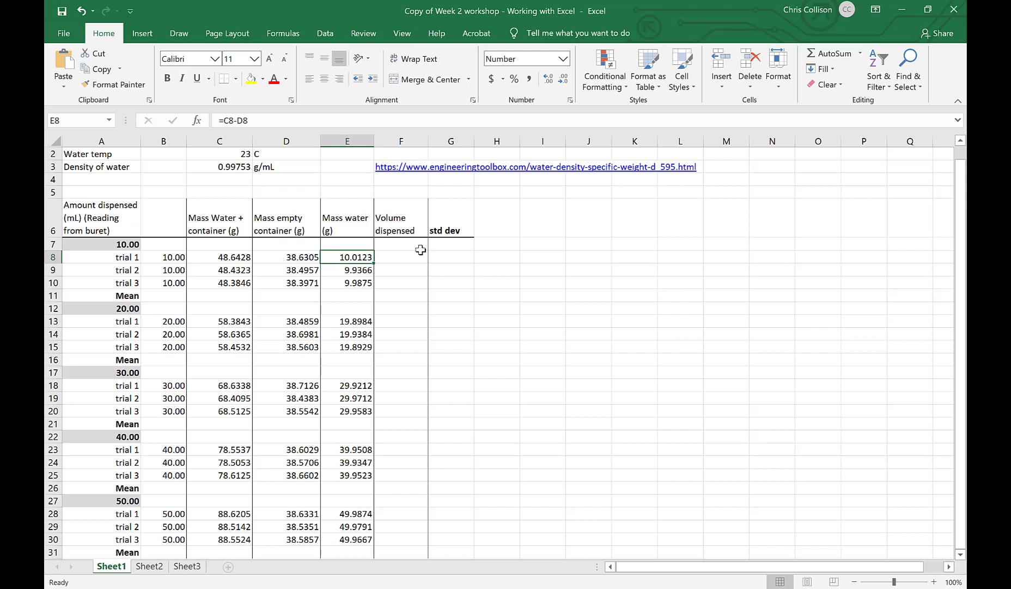
pyautogui.click(402, 258)
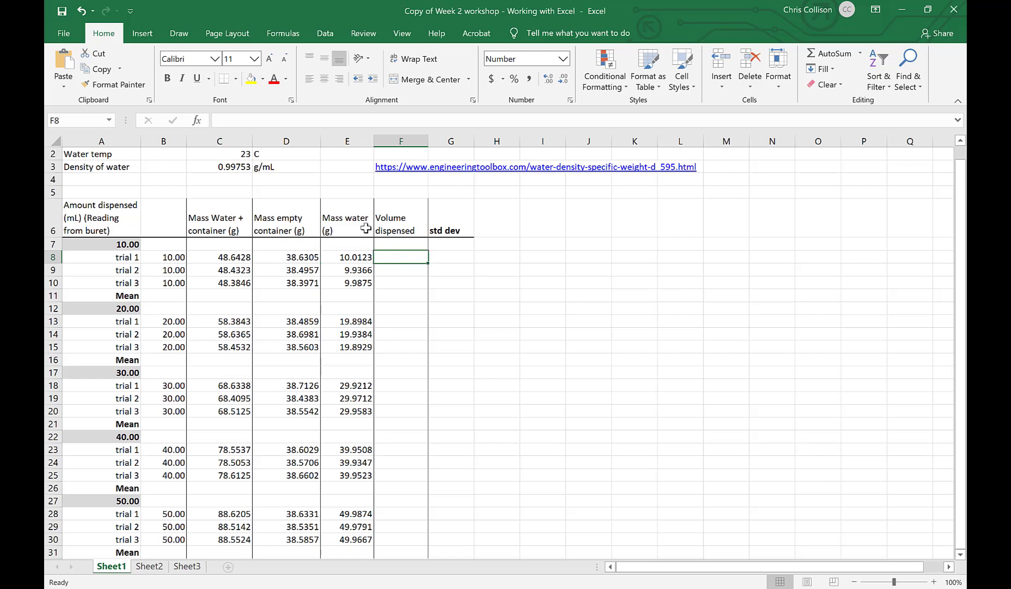
pyautogui.click(223, 119)
pyautogui.write('=')
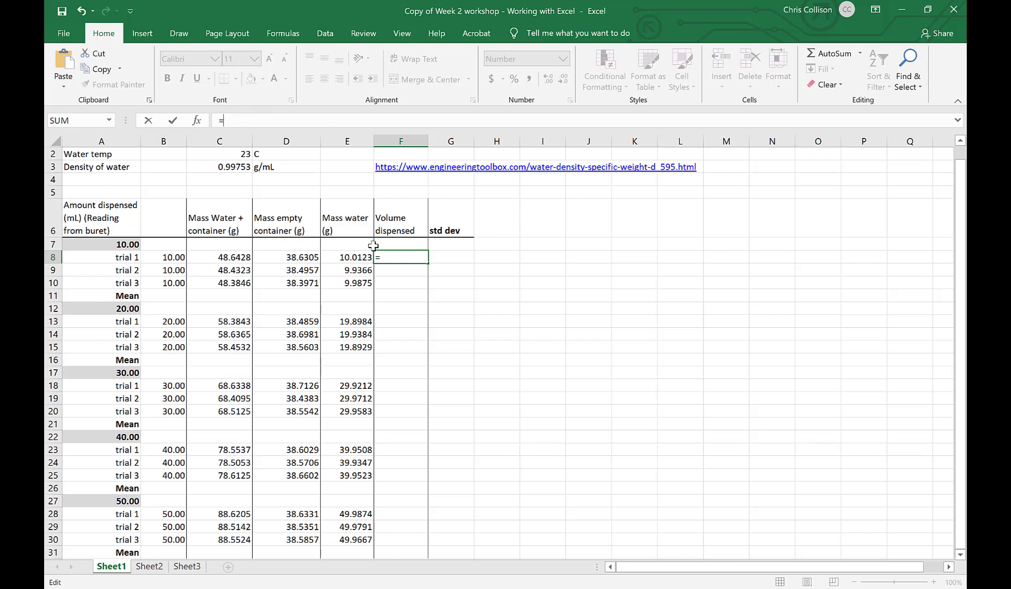
pyautogui.click(357, 257)
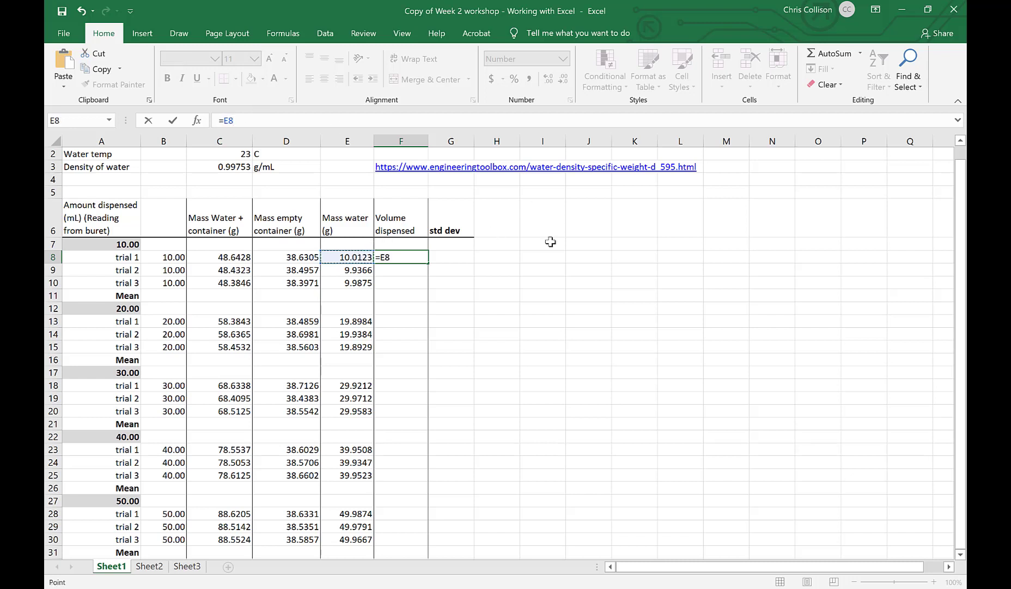
pyautogui.write('/')
pyautogui.click(226, 166)
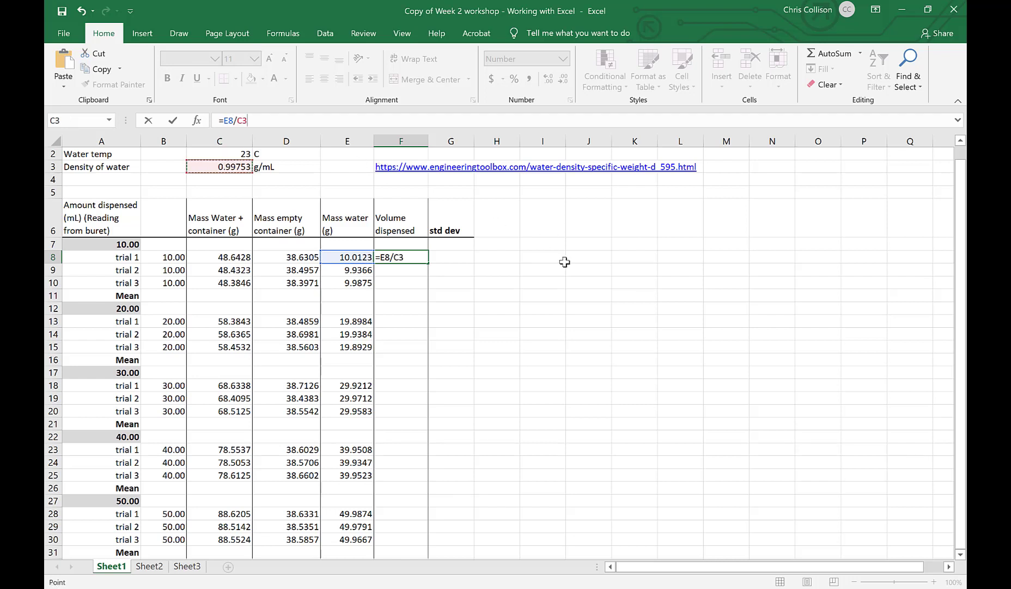
pyautogui.press('Return')
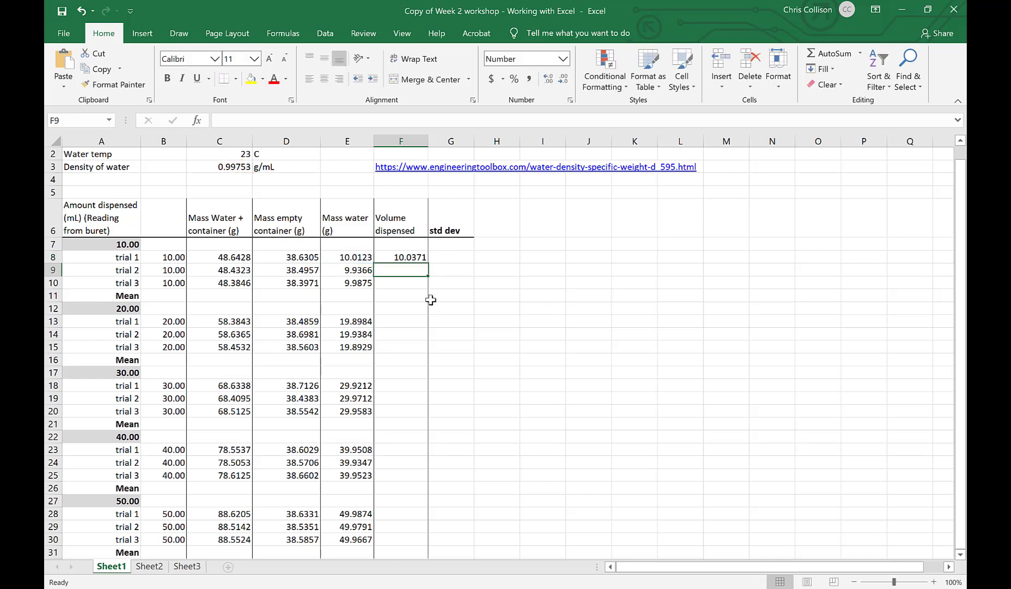
# Step: Fill the volume dispensed formula from F8 down to F10
pyautogui.click(414, 257)
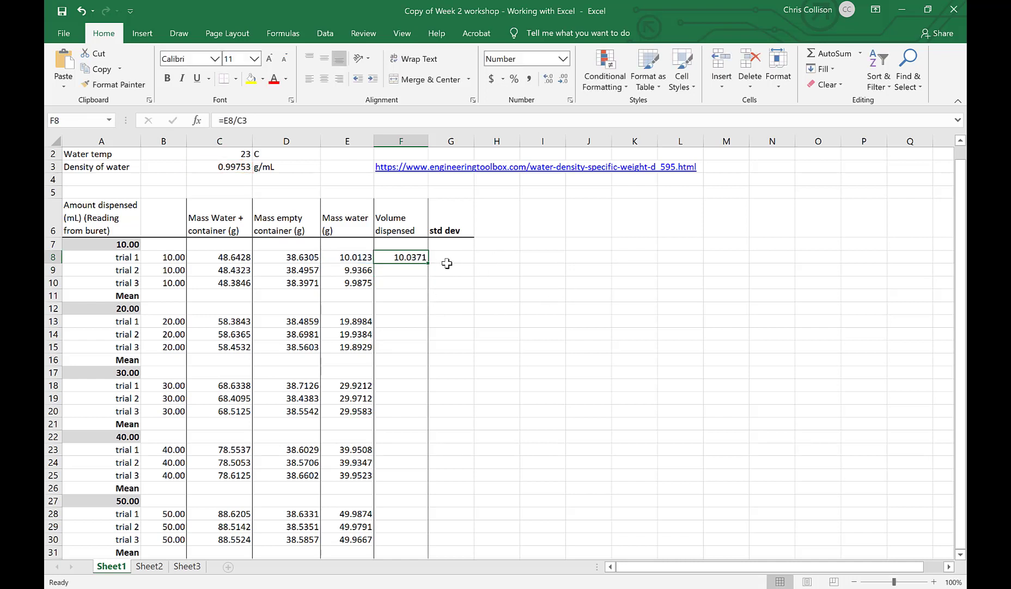
pyautogui.moveTo(428, 263); pyautogui.dragTo(427, 288)
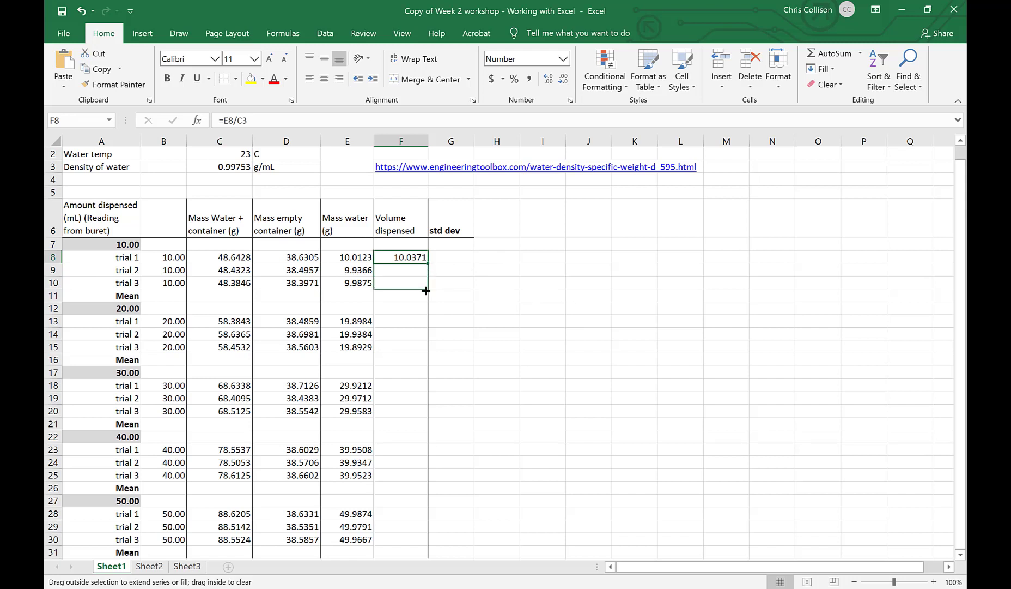
pyautogui.moveTo(425, 291); pyautogui.dragTo(430, 288)
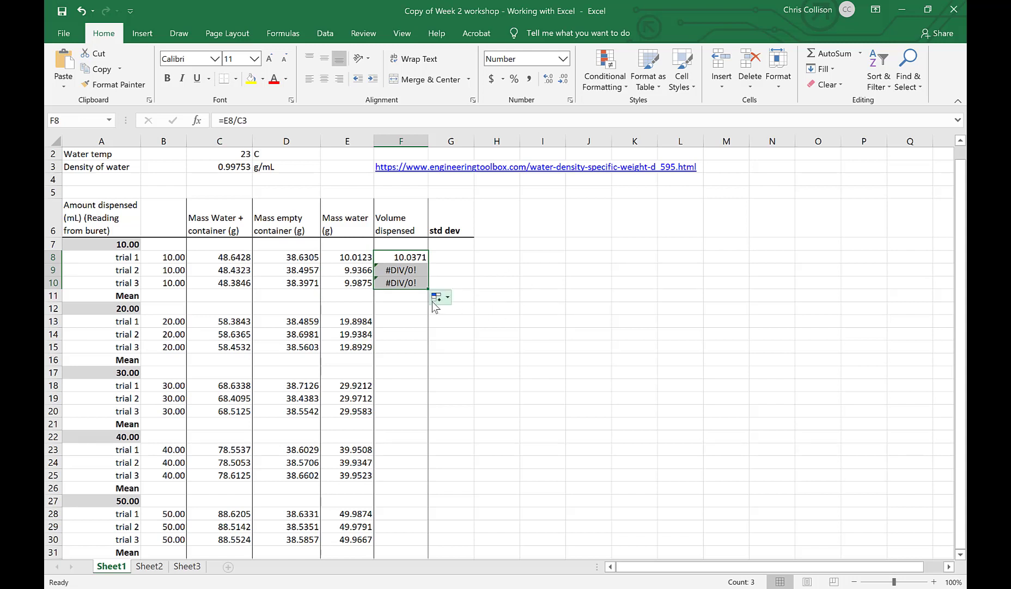
# Step: Compare the cell references of the formulas in F8 and F9 and check the density cell C3
pyautogui.click(409, 271)
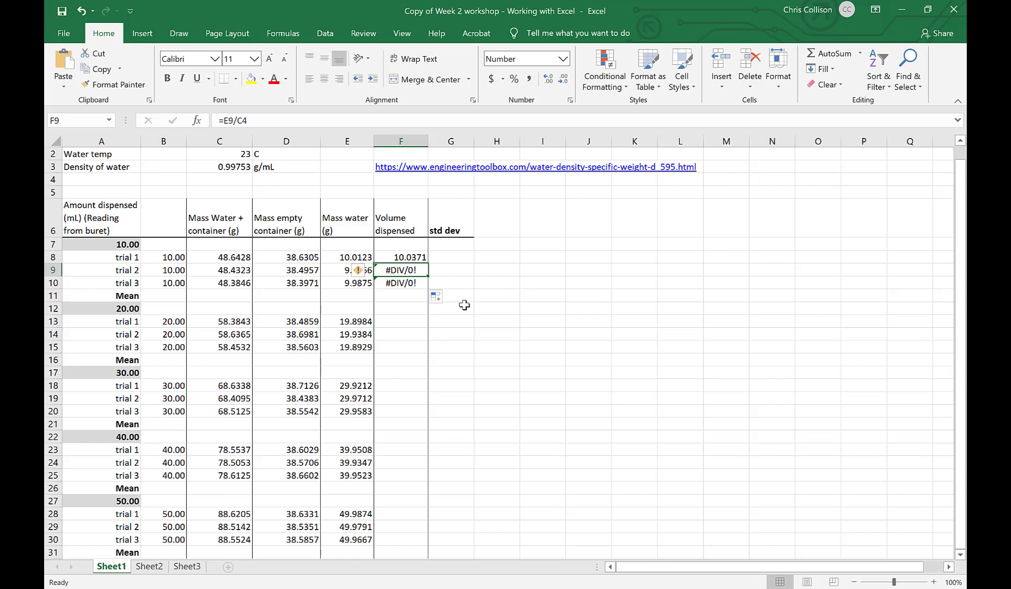
pyautogui.click(412, 258)
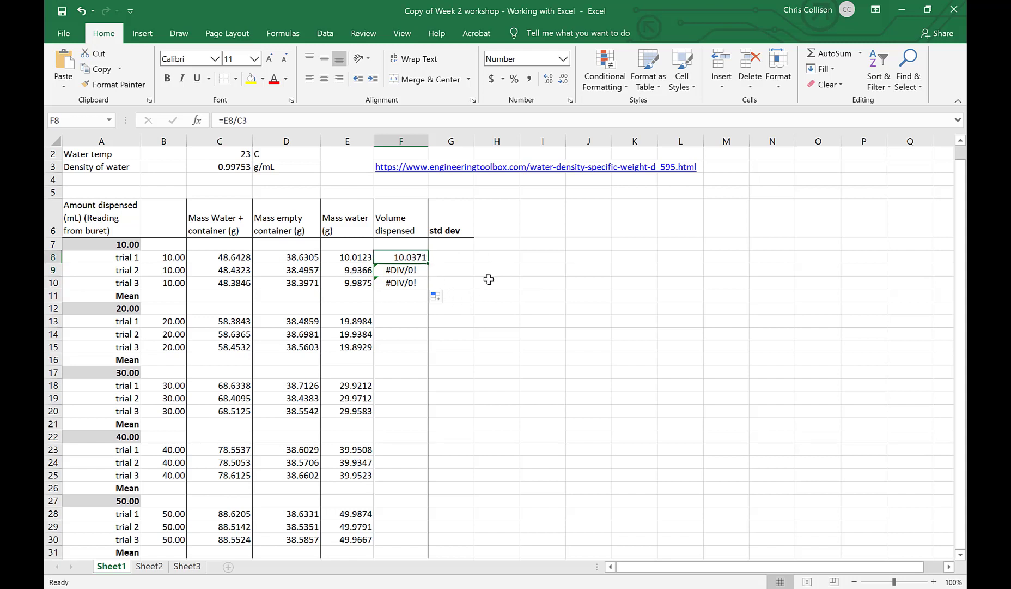
pyautogui.click(414, 270)
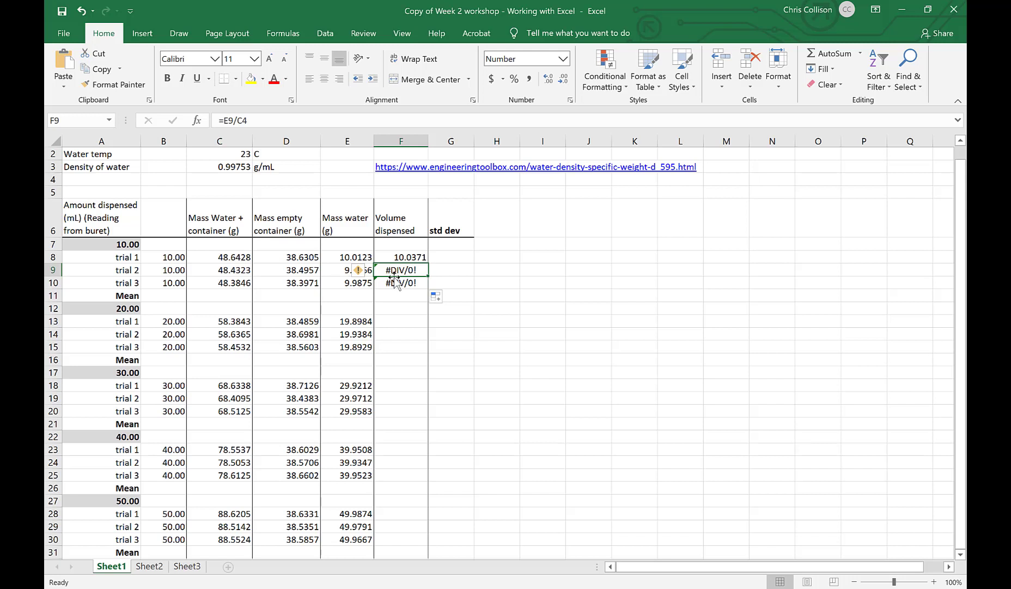
pyautogui.click(248, 121)
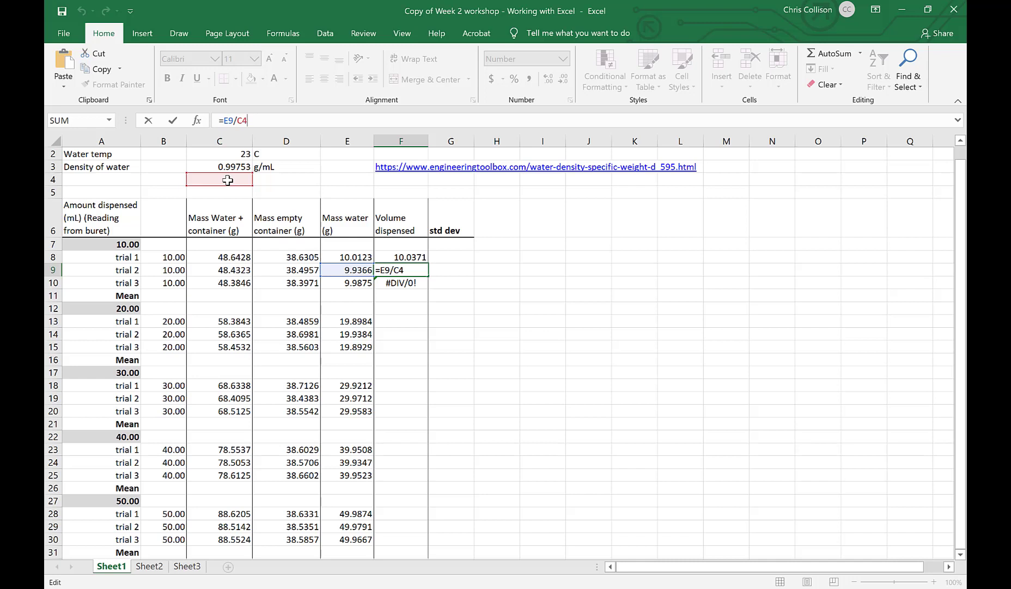
pyautogui.click(401, 142)
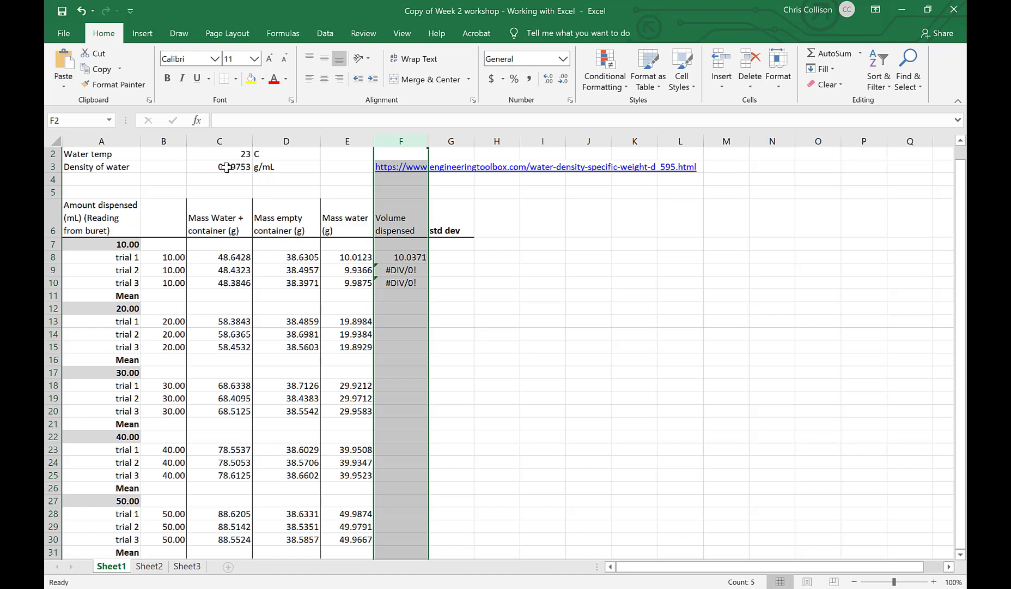
pyautogui.click(227, 167)
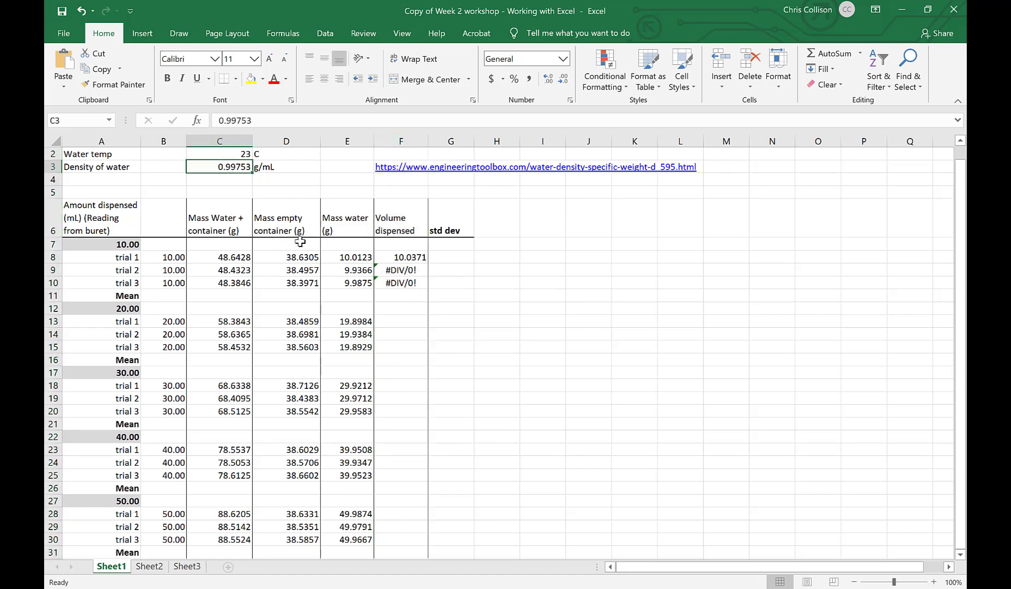
# Step: Lock the density row reference in the F8 volume formula so that it reads =E8/C$3
pyautogui.click(400, 255)
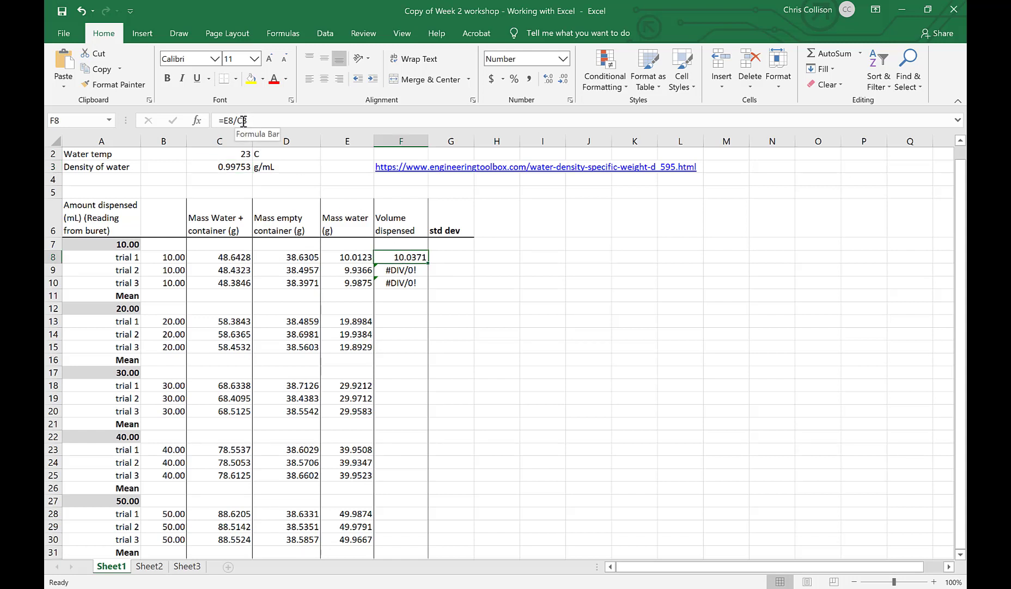
pyautogui.click(244, 121)
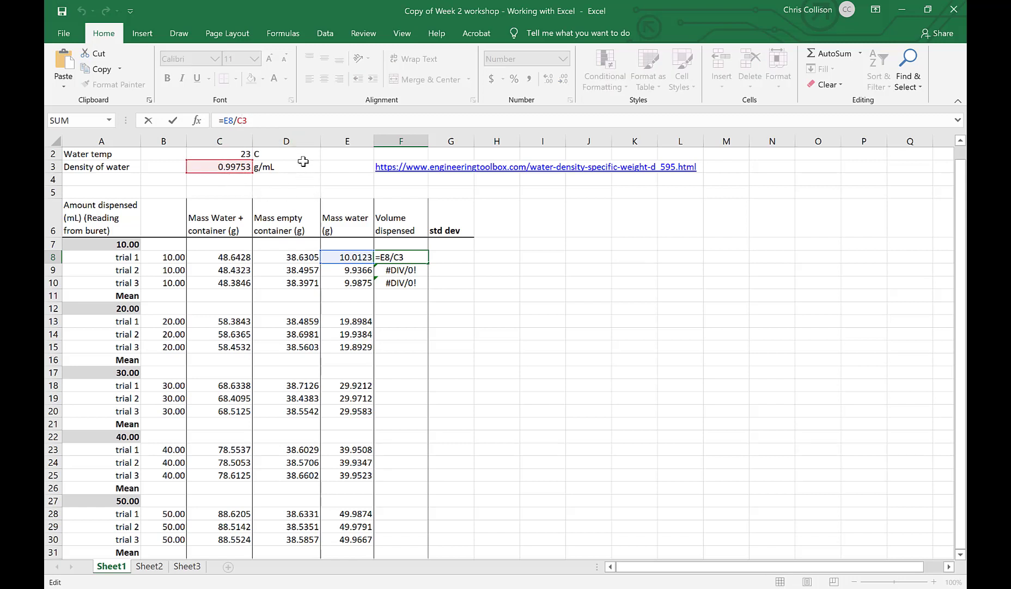
pyautogui.press('Left')
pyautogui.write('$')
pyautogui.press('Return')
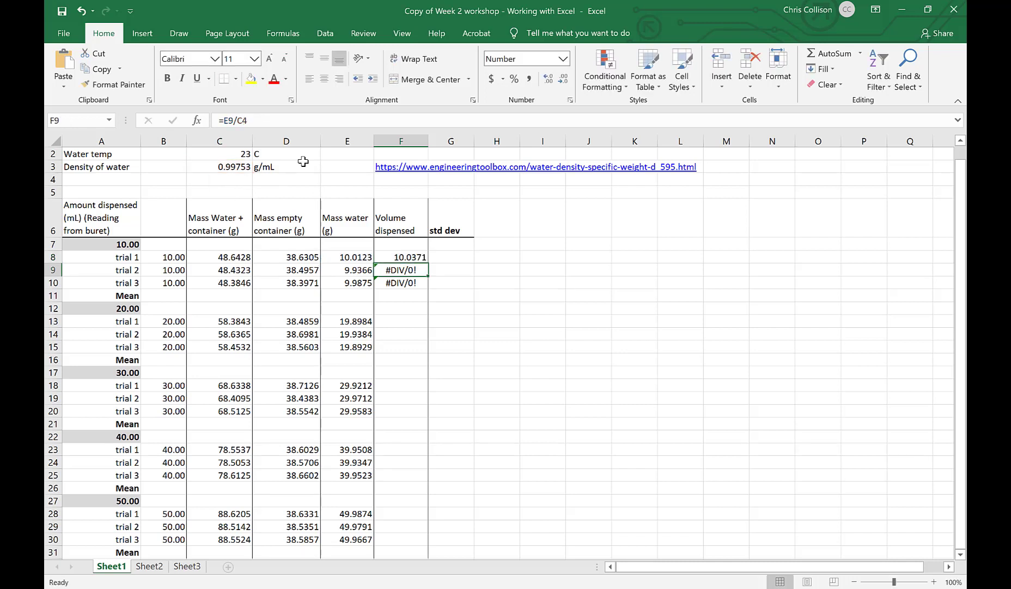
# Step: Fill the corrected volume formula with the locked density reference from F8 down to F10 and check F10
pyautogui.click(408, 255)
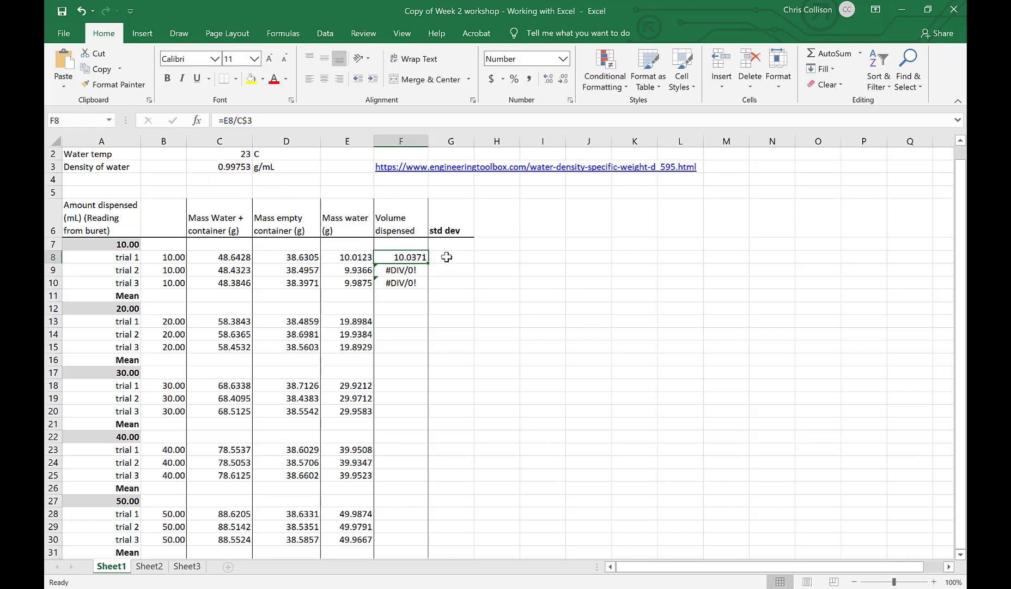
pyautogui.moveTo(429, 262); pyautogui.dragTo(430, 295)
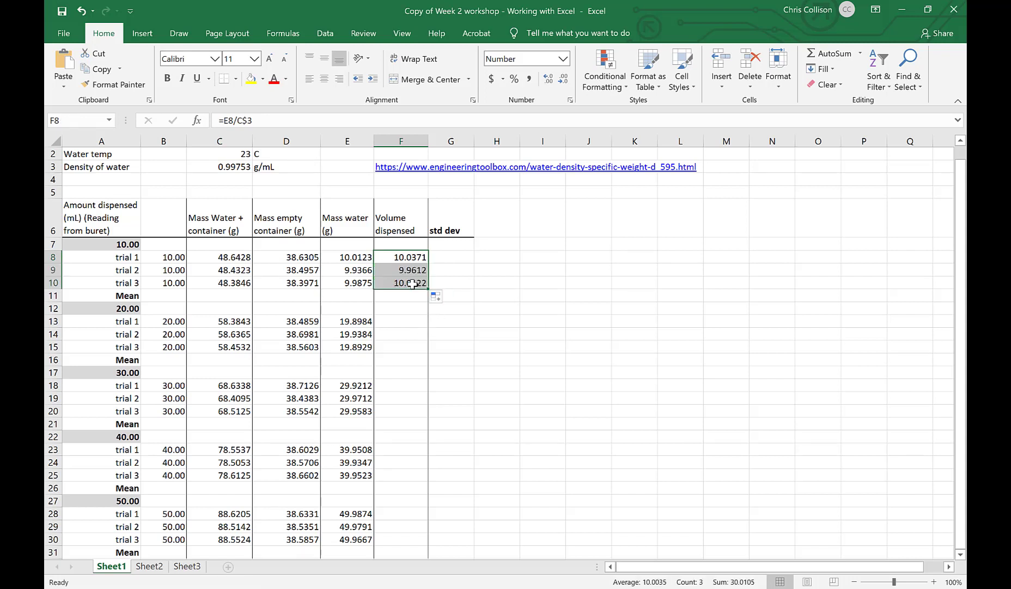
pyautogui.click(413, 284)
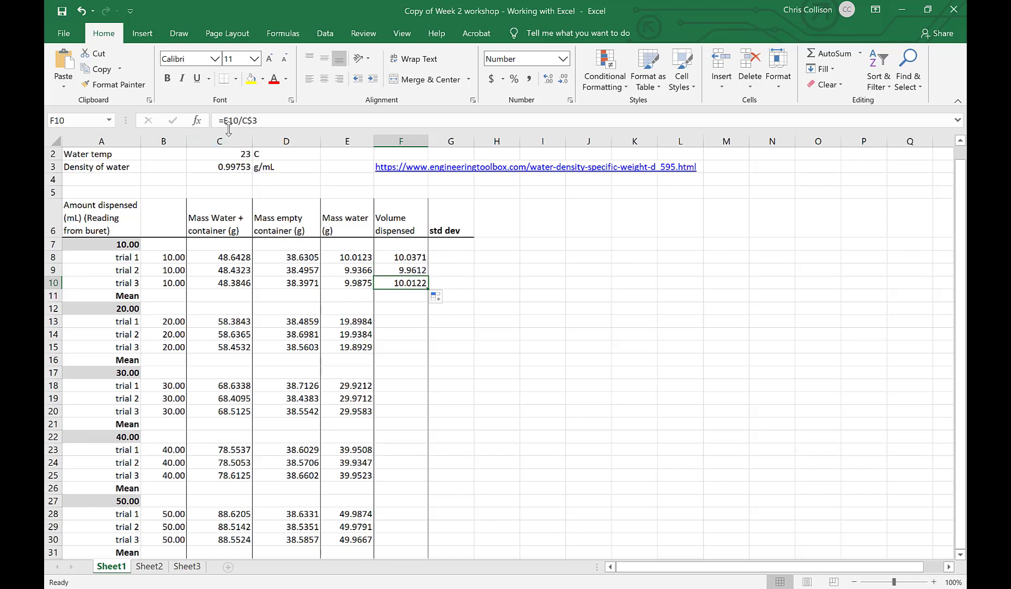
# Step: Check the formulas behind the mass in E10 and the volume in F10, plus the density cell C3
pyautogui.click(352, 283)
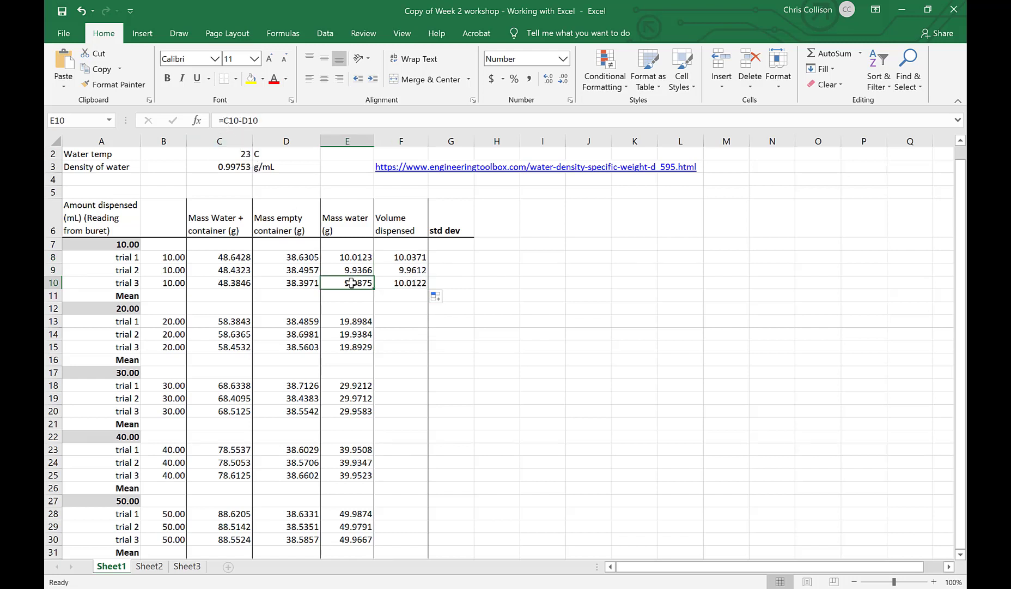
pyautogui.click(406, 284)
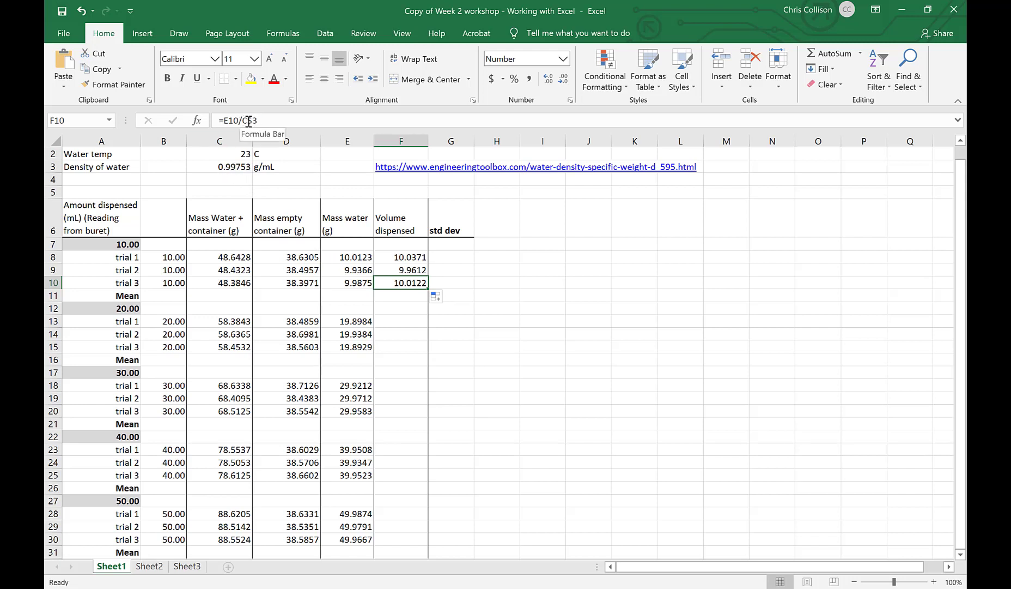
pyautogui.click(231, 167)
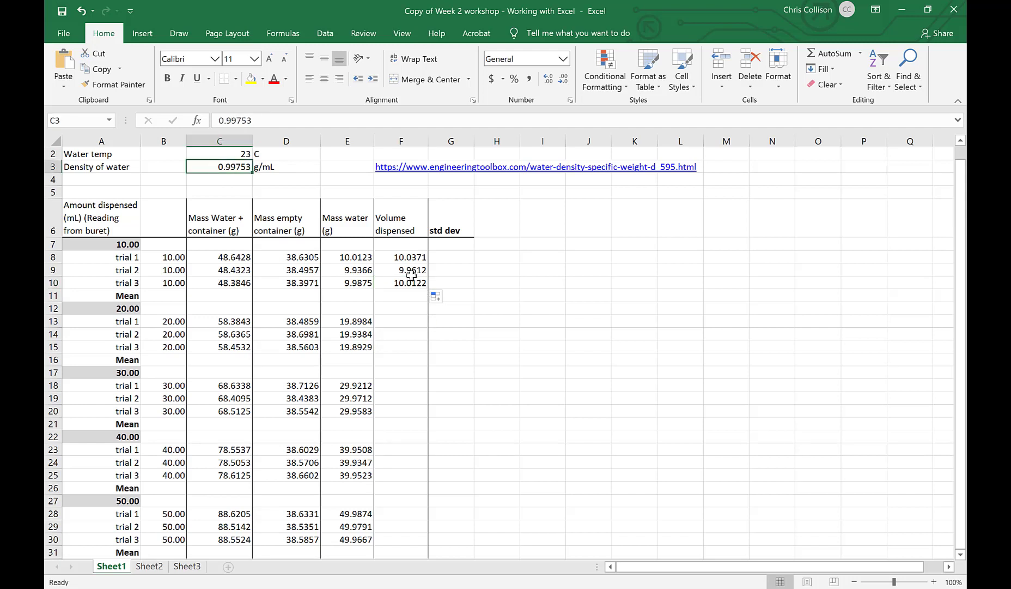
# Step: Copy the volume formula from F8 to F13, check the density cell C3, and fill the formula down to F15
pyautogui.click(406, 258)
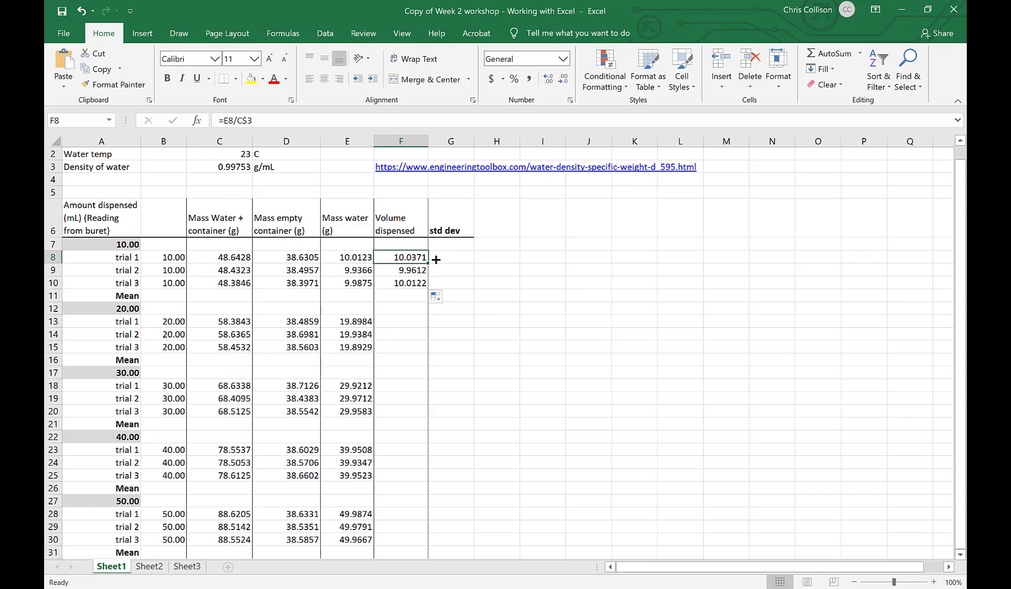
pyautogui.hotkey('ctrl', 'c')
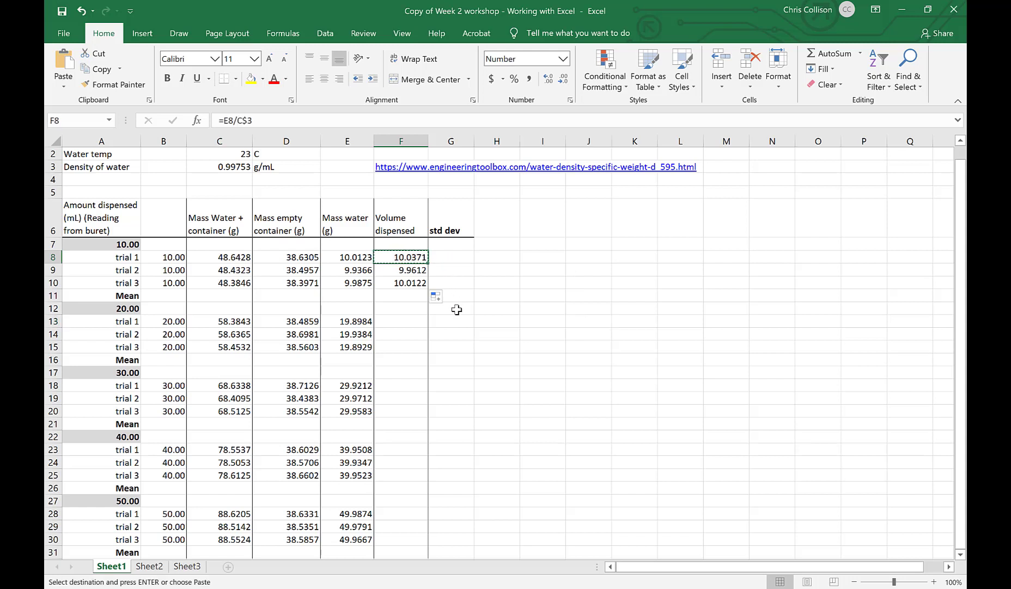
pyautogui.click(402, 323)
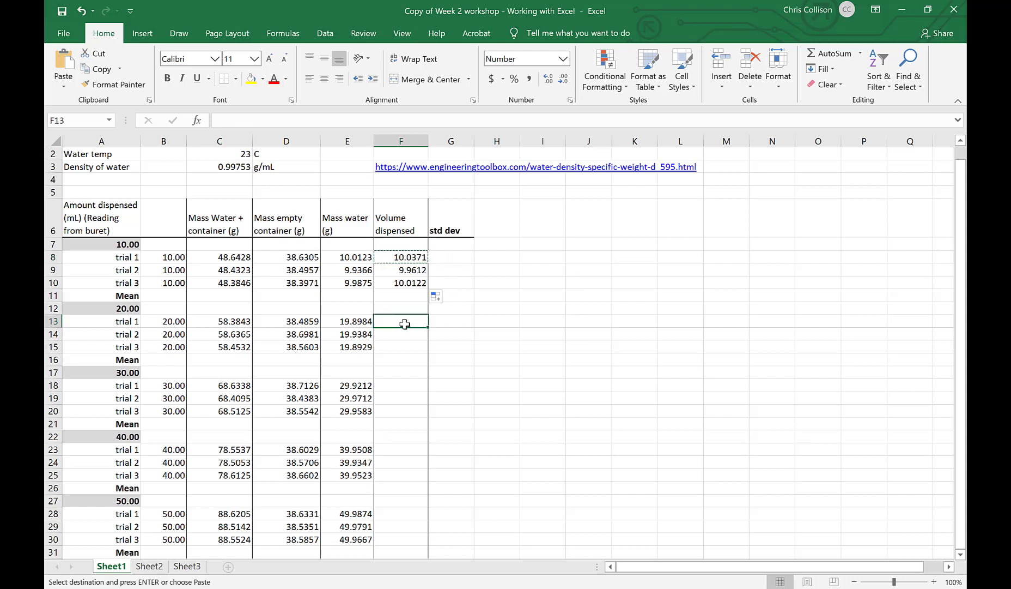
pyautogui.hotkey('ctrl', 'v')
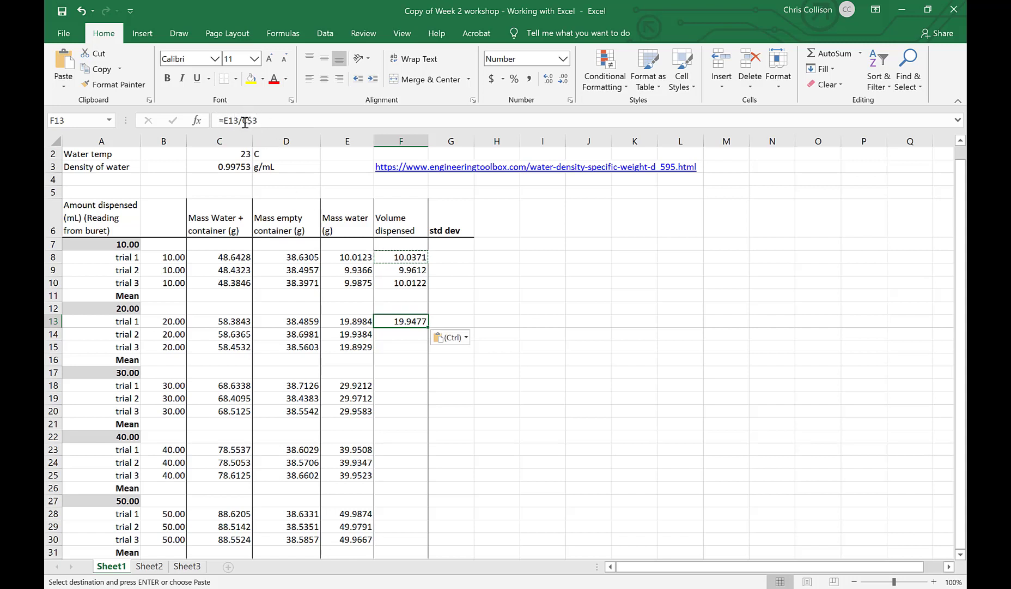
pyautogui.click(229, 165)
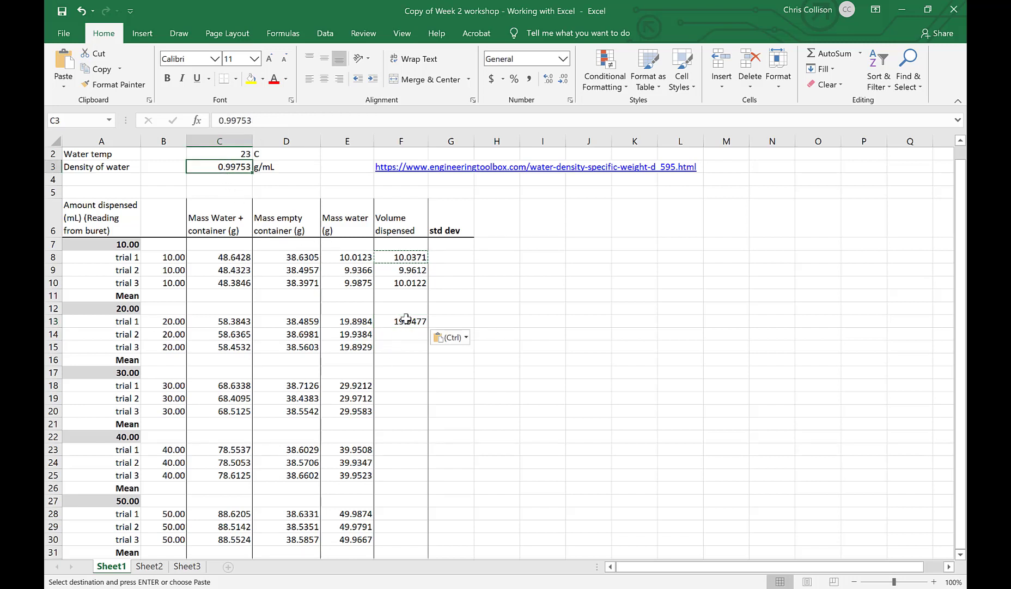
pyautogui.click(404, 322)
pyautogui.moveTo(429, 327); pyautogui.dragTo(429, 352)
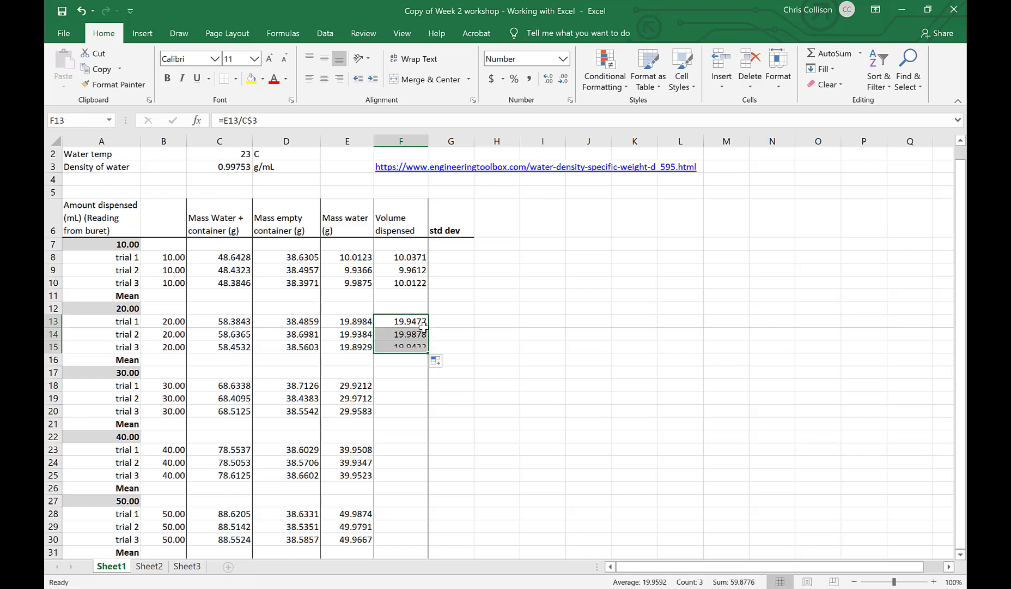
# Step: Copy the volume formula from F13 to F18 and fill it down through F30 for the remaining trials
pyautogui.click(413, 387)
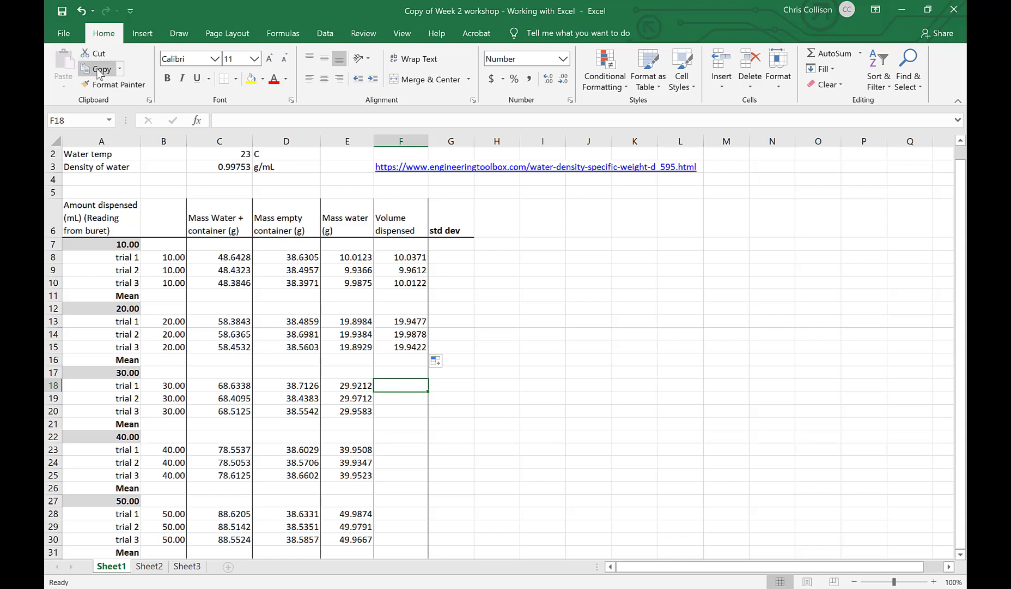
pyautogui.click(404, 321)
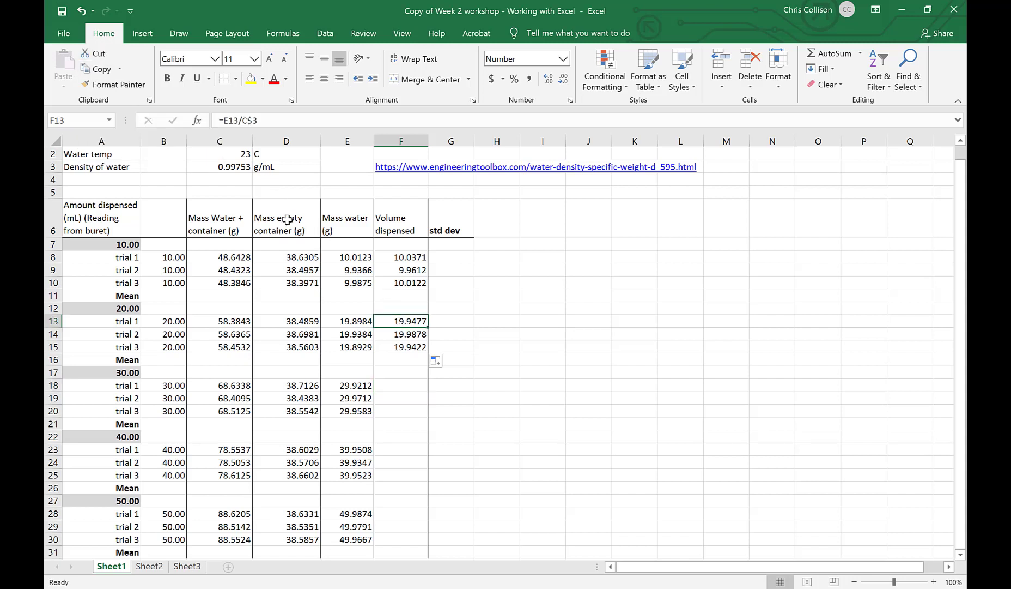
pyautogui.click(101, 70)
pyautogui.click(395, 385)
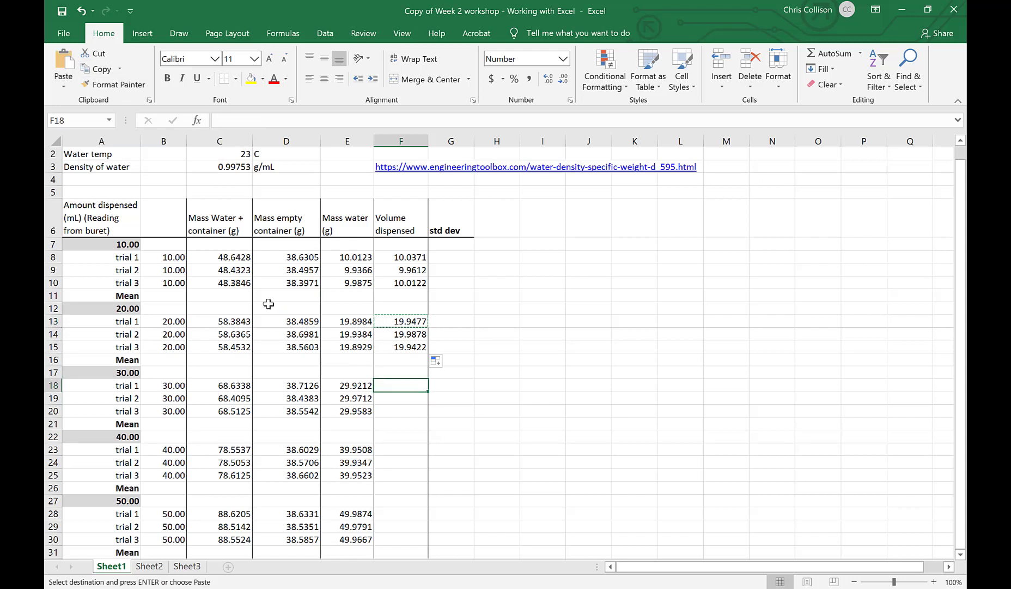
pyautogui.click(64, 87)
pyautogui.click(64, 85)
pyautogui.click(82, 117)
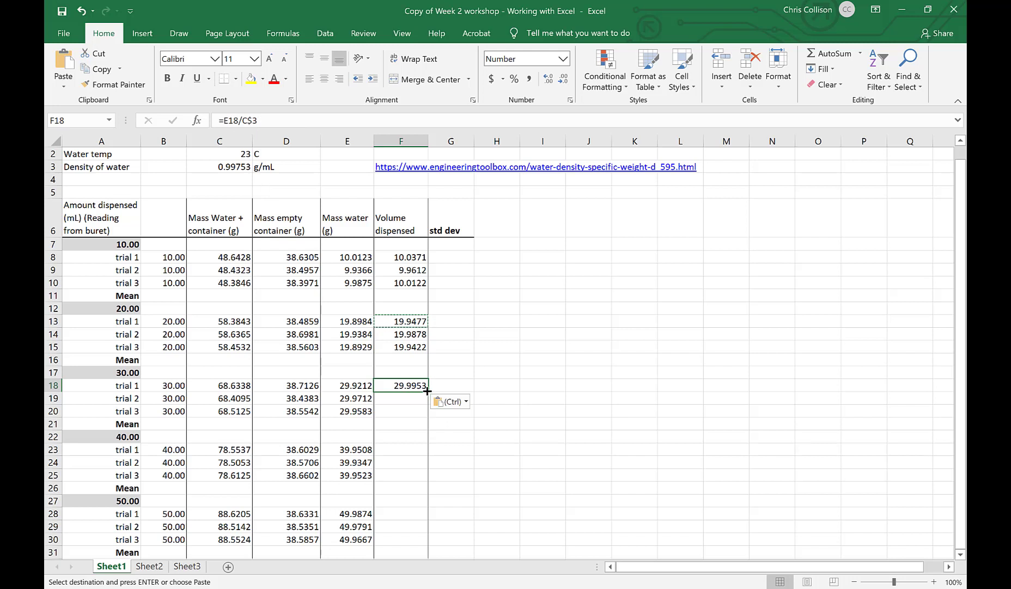
pyautogui.moveTo(429, 391); pyautogui.dragTo(414, 543)
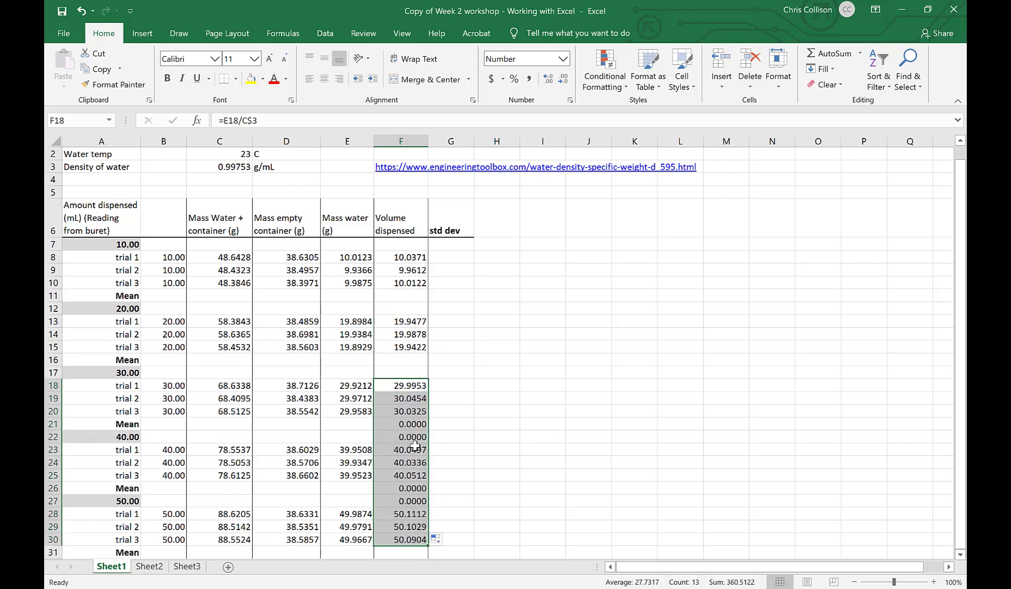
# Step: Clear the unneeded volume formulas from the mean and heading rows in F21, F22, F26 and F27
pyautogui.click(412, 424)
pyautogui.press('Delete')
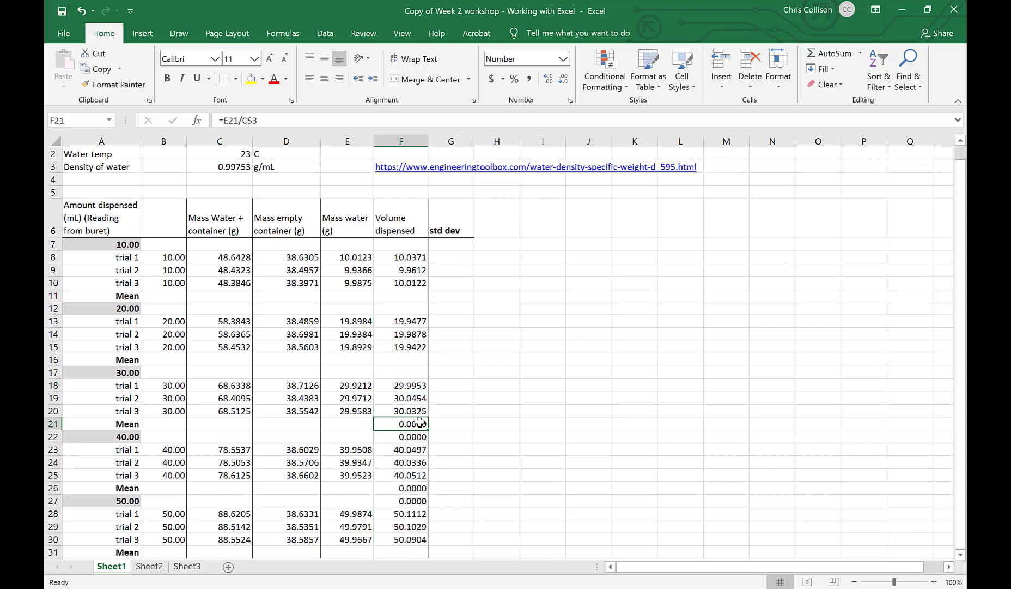
pyautogui.press('Down')
pyautogui.press('Delete')
pyautogui.press('Down')
pyautogui.press('Down')
pyautogui.press('Down')
pyautogui.press('Down')
pyautogui.press('Delete')
pyautogui.press('Down')
pyautogui.press('Delete')
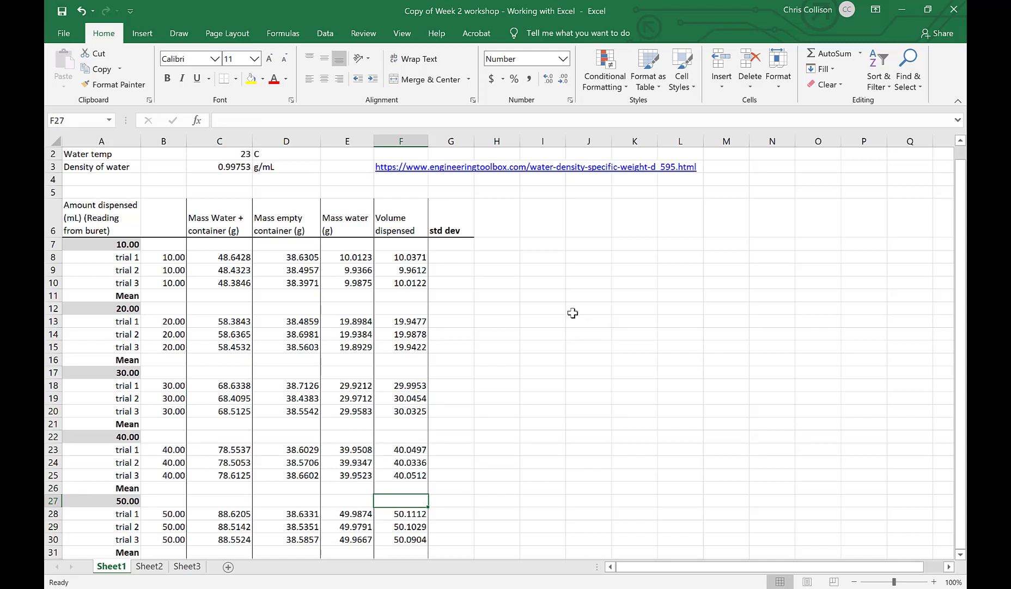
# Step: Look over the Mean row of the 10.00 mL group, cell by cell from C11 to F11
pyautogui.click(229, 295)
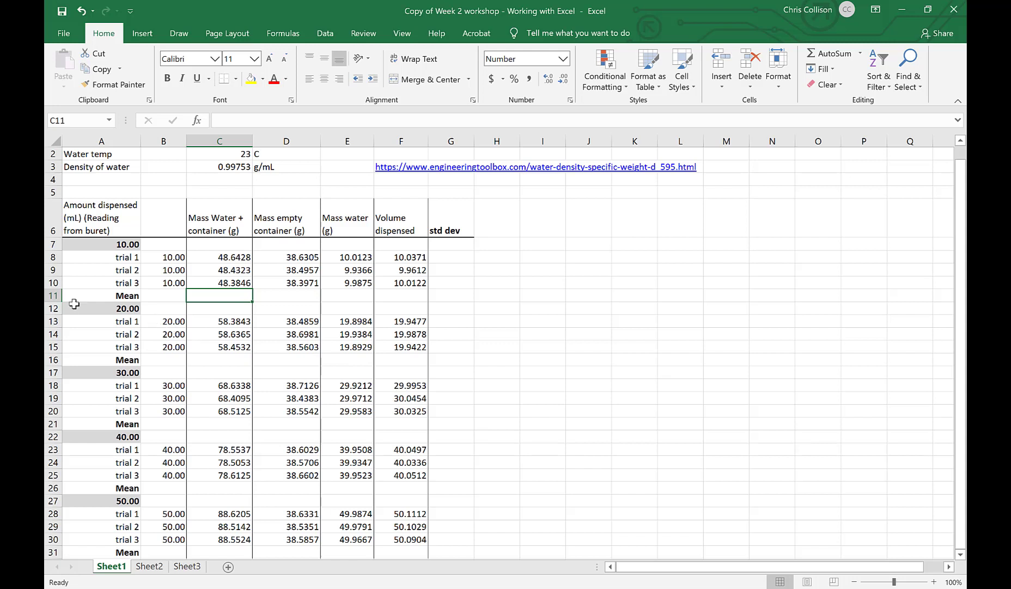
pyautogui.click(58, 295)
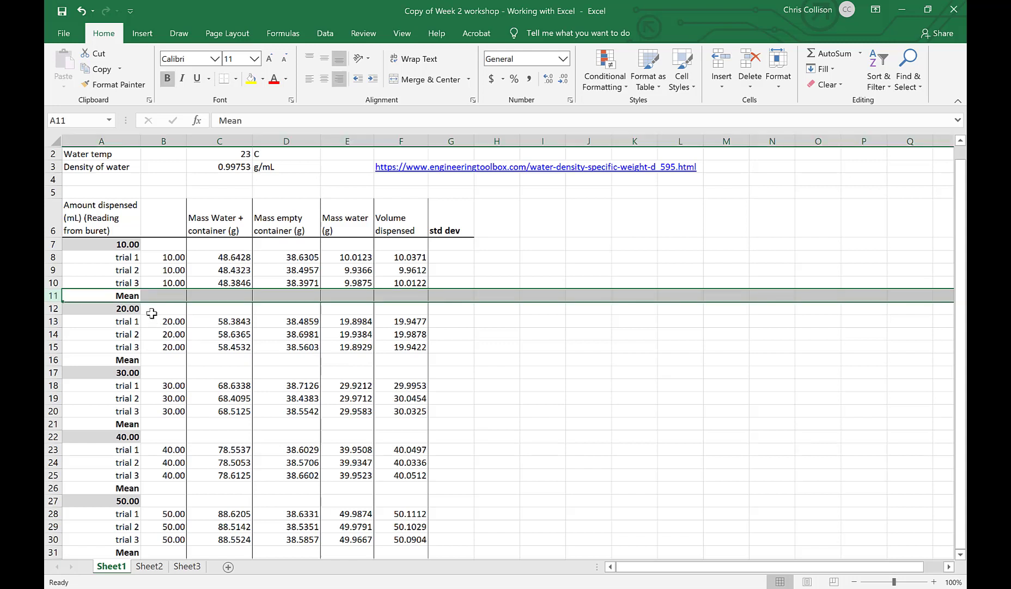
pyautogui.click(221, 296)
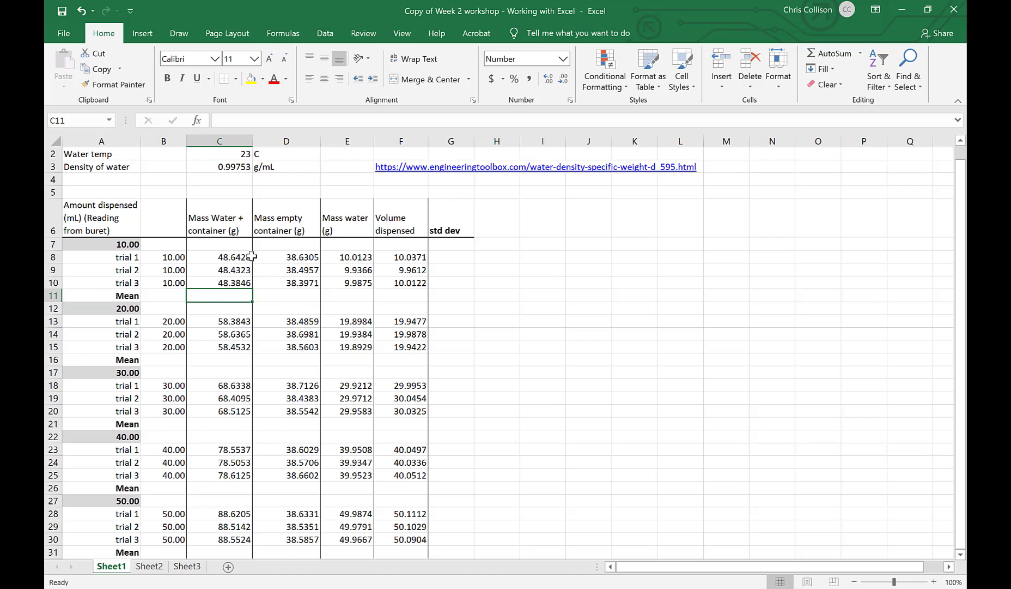
pyautogui.click(289, 296)
pyautogui.click(340, 298)
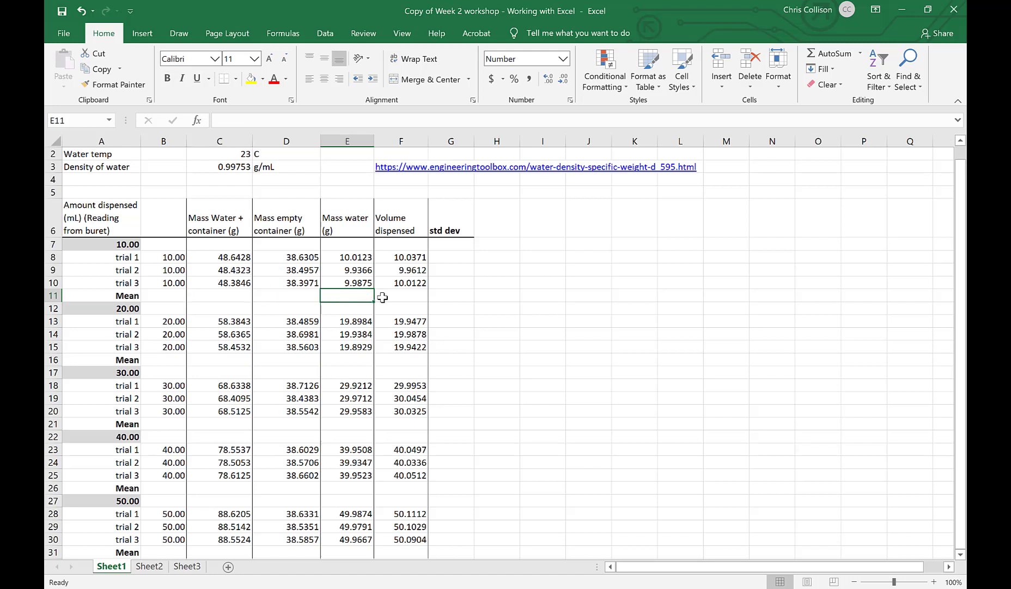
pyautogui.click(393, 296)
# Step: Calculate the mean mass of water plus container for the 10.00 mL trials in C11 with =AVERAGE(C8:C10)
pyautogui.click(221, 295)
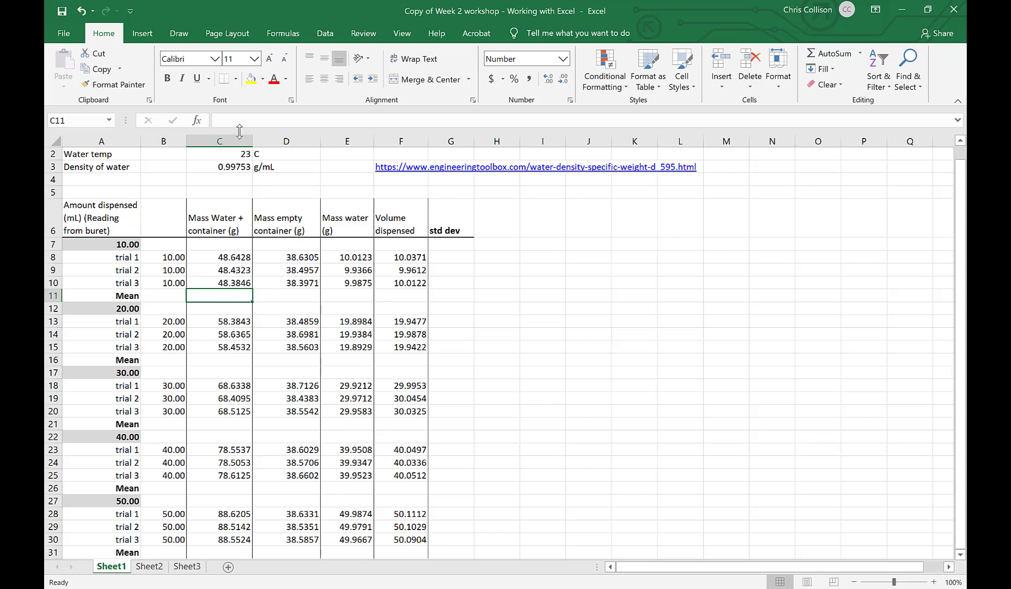
pyautogui.click(228, 118)
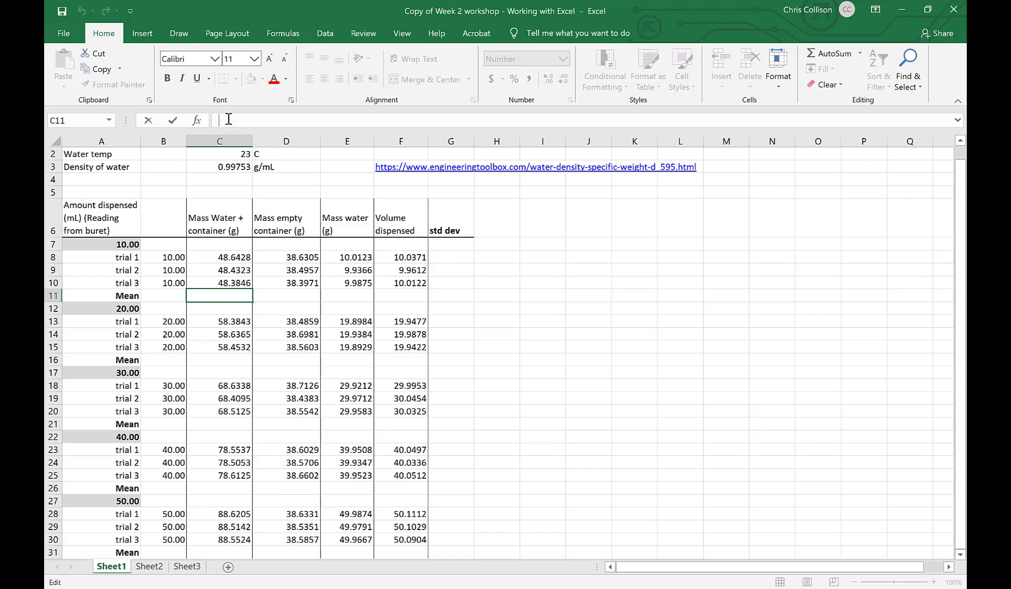
pyautogui.write('=ave')
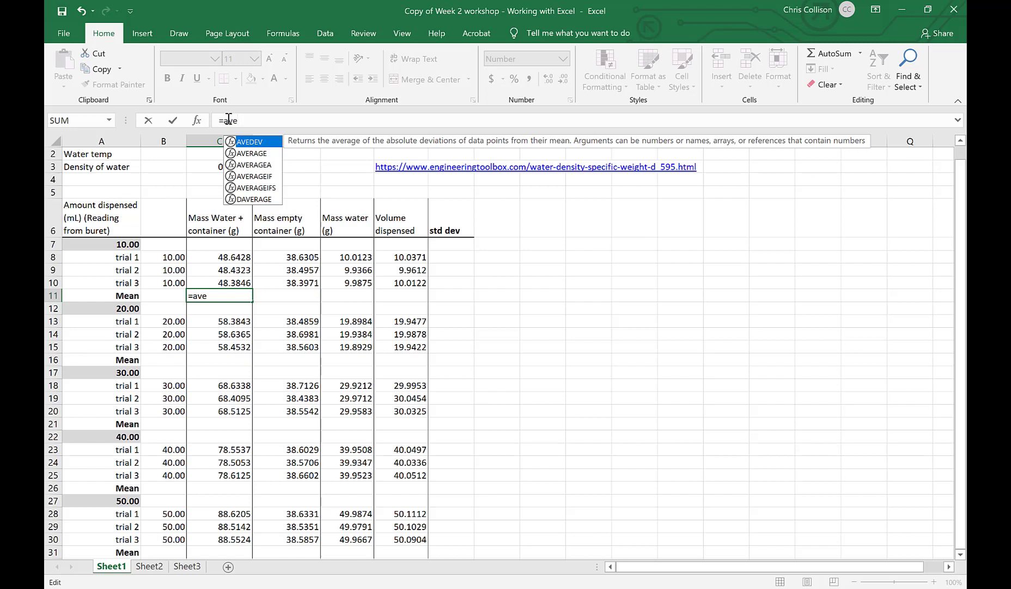
pyautogui.click(252, 157)
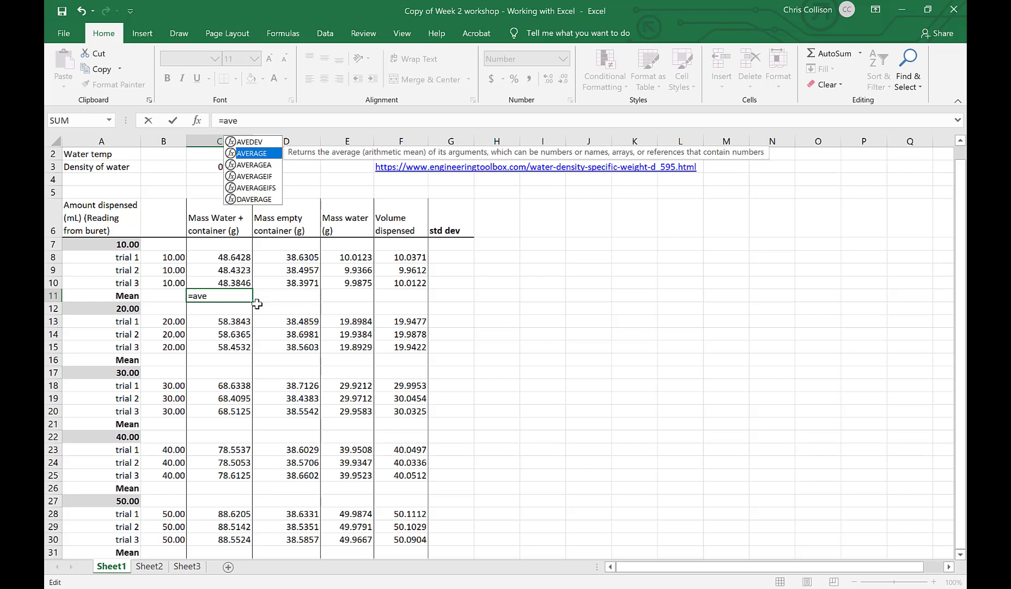
pyautogui.click(249, 121)
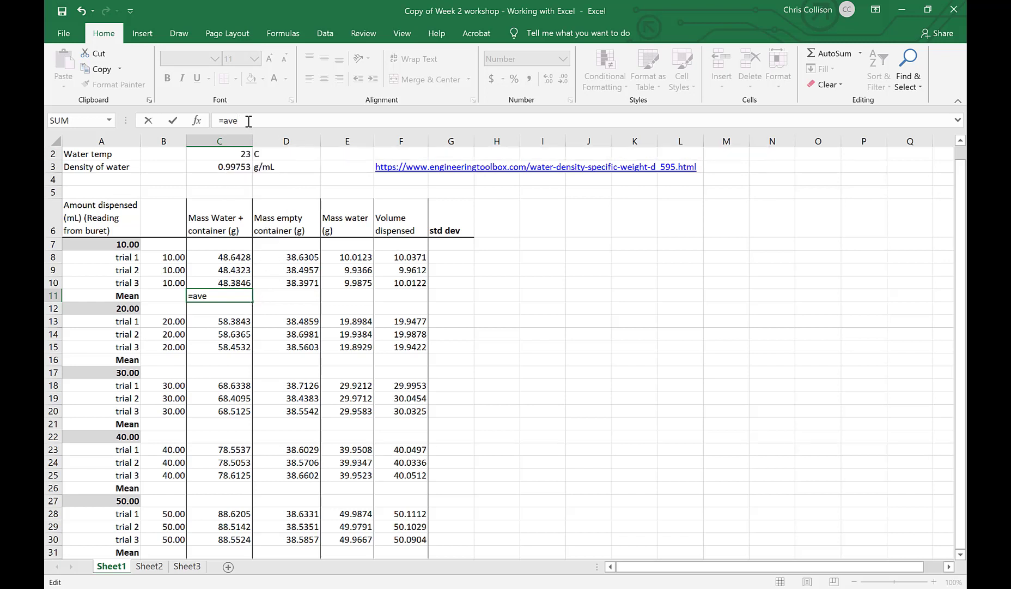
pyautogui.write('r')
pyautogui.press('Tab')
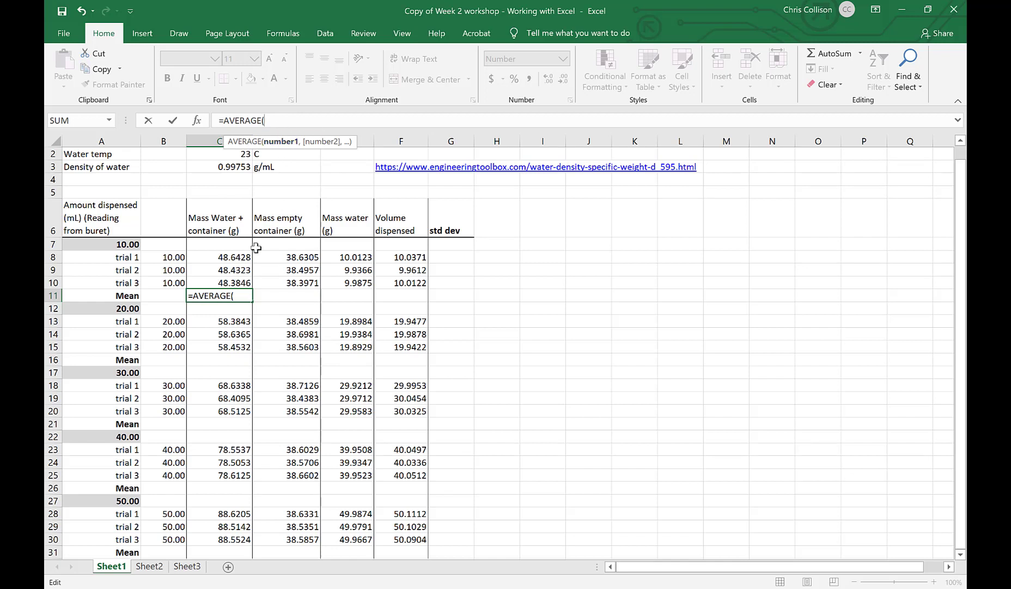
pyautogui.click(228, 258)
pyautogui.moveTo(228, 258); pyautogui.dragTo(229, 282)
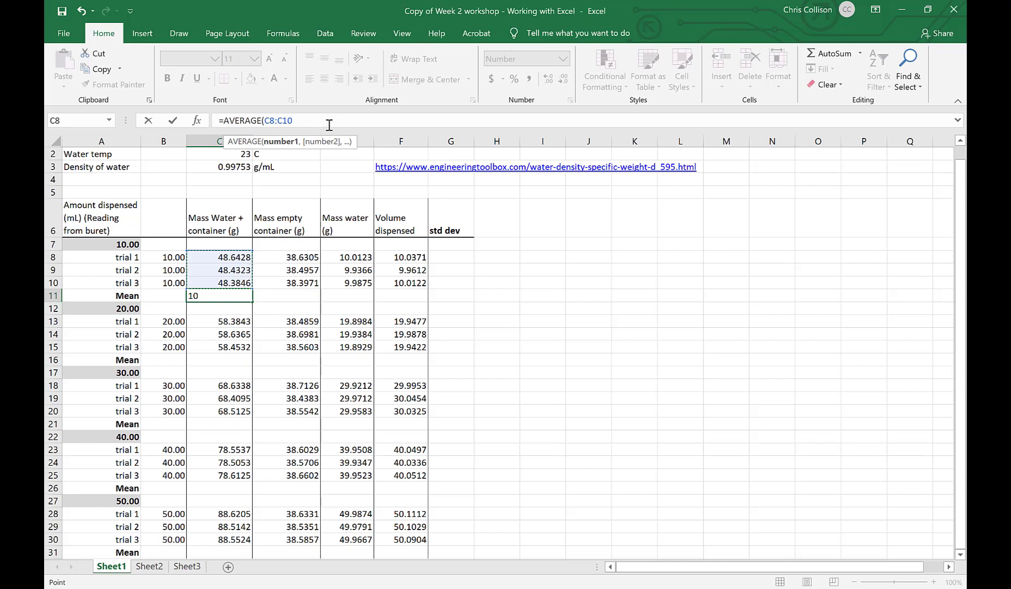
pyautogui.write(')')
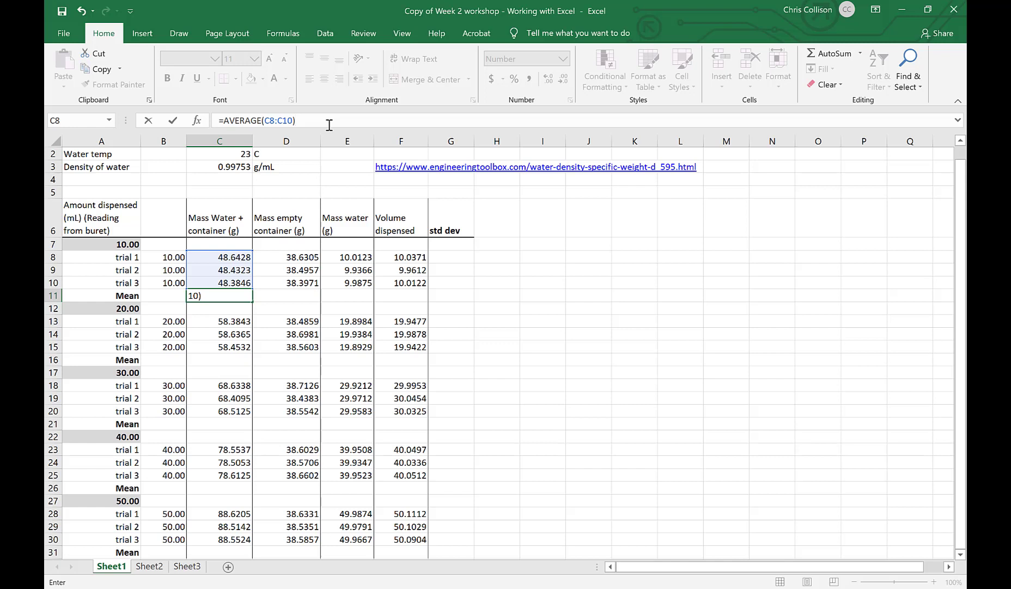
pyautogui.press('Return')
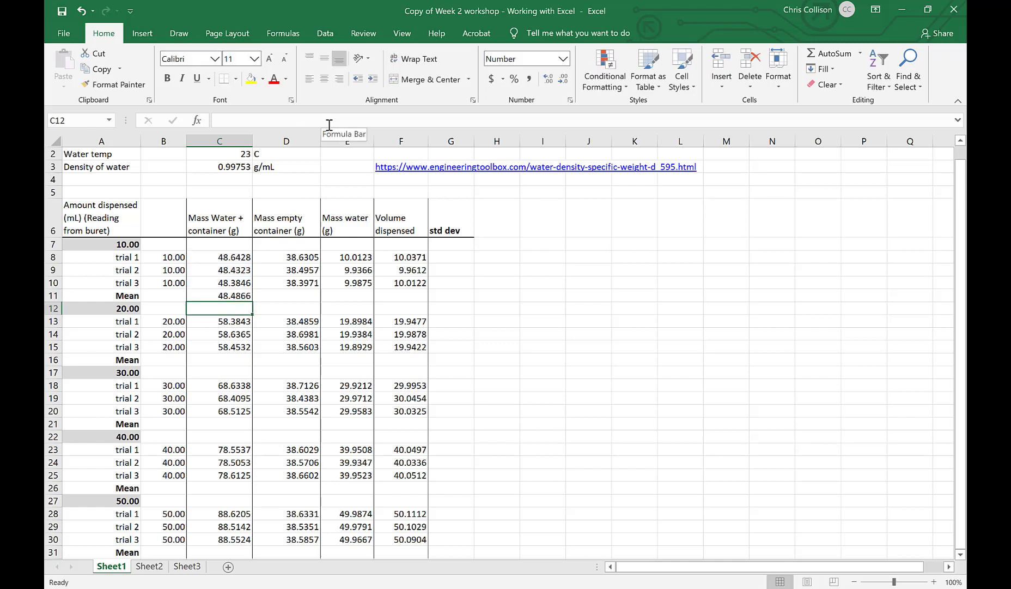
# Step: Fill the mean formula from C11 across to F11 and check the formula in F11
pyautogui.click(220, 294)
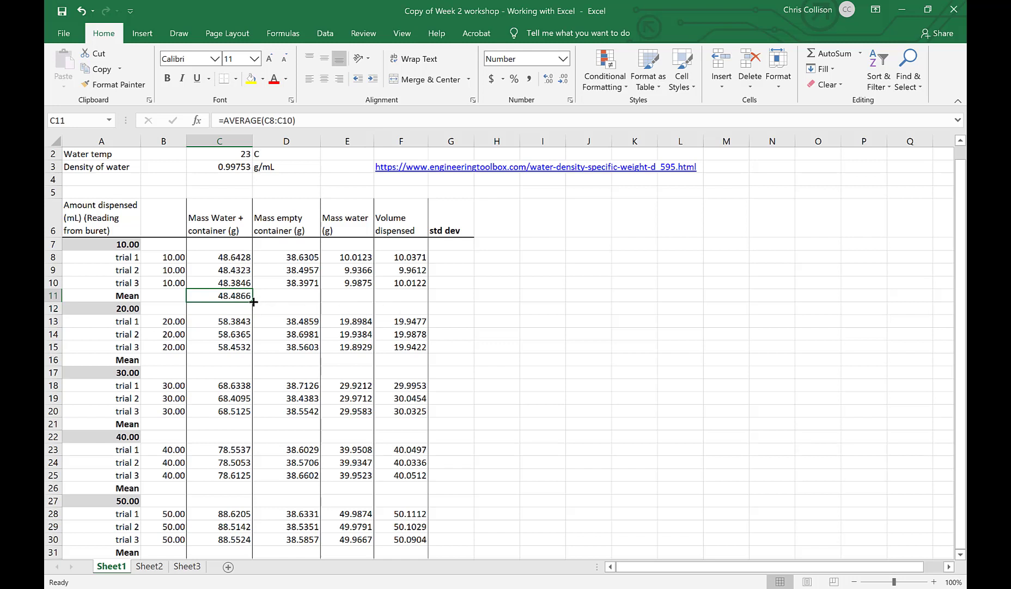
pyautogui.moveTo(253, 301); pyautogui.dragTo(421, 302)
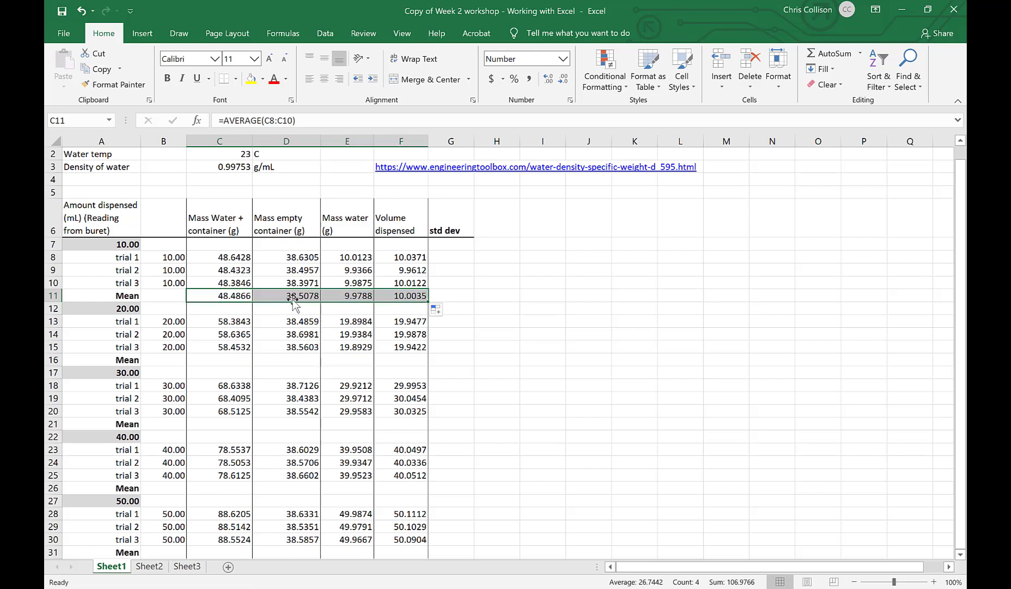
pyautogui.click(412, 296)
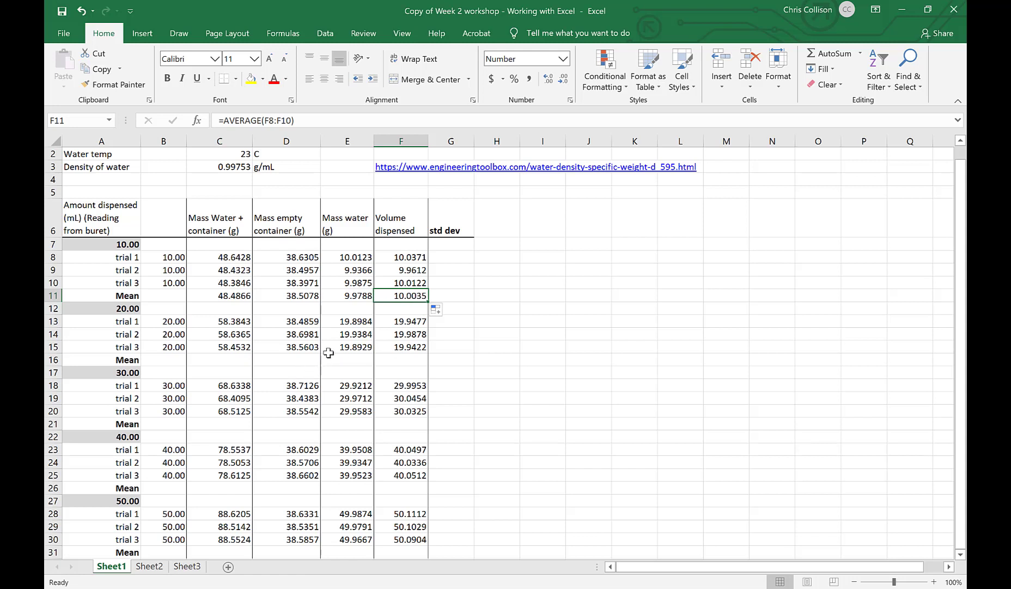
# Step: Calculate the means for the 20.00 mL trials with =AVERAGE(C13:C15) in C16 and fill the formula across to F16
pyautogui.click(230, 361)
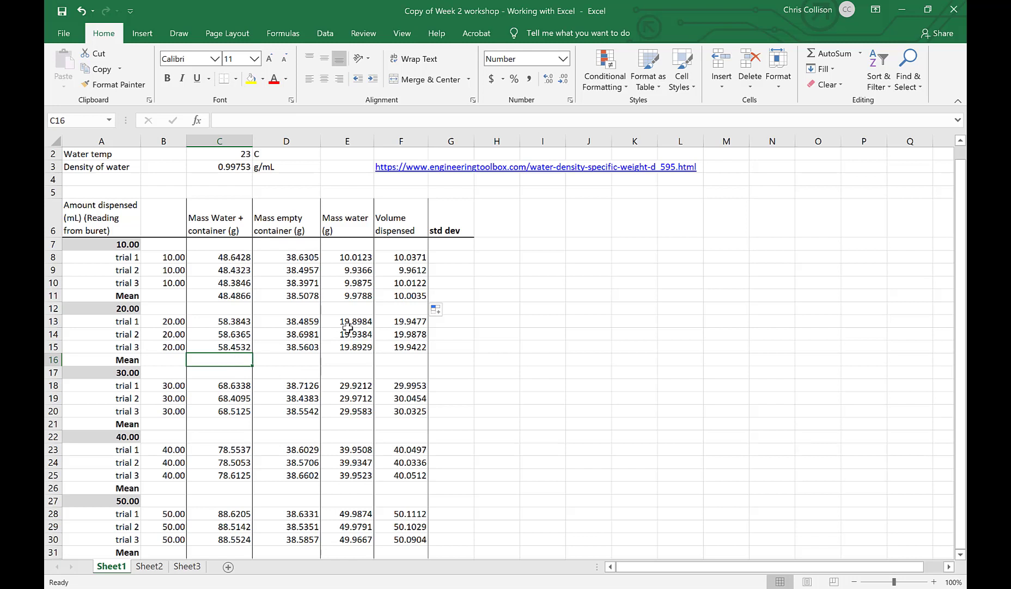
pyautogui.write('=ave')
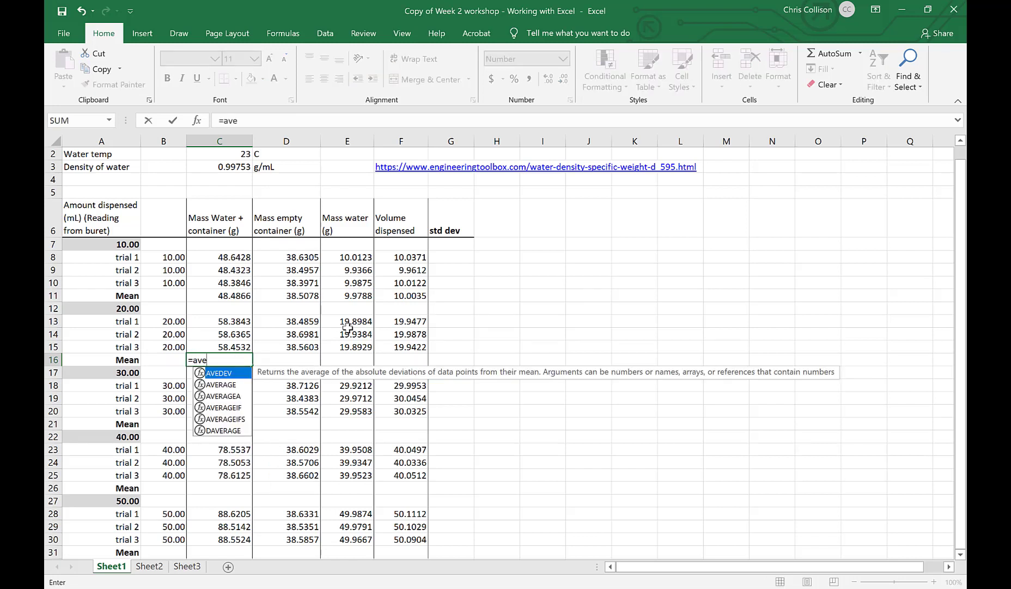
pyautogui.write('rage(')
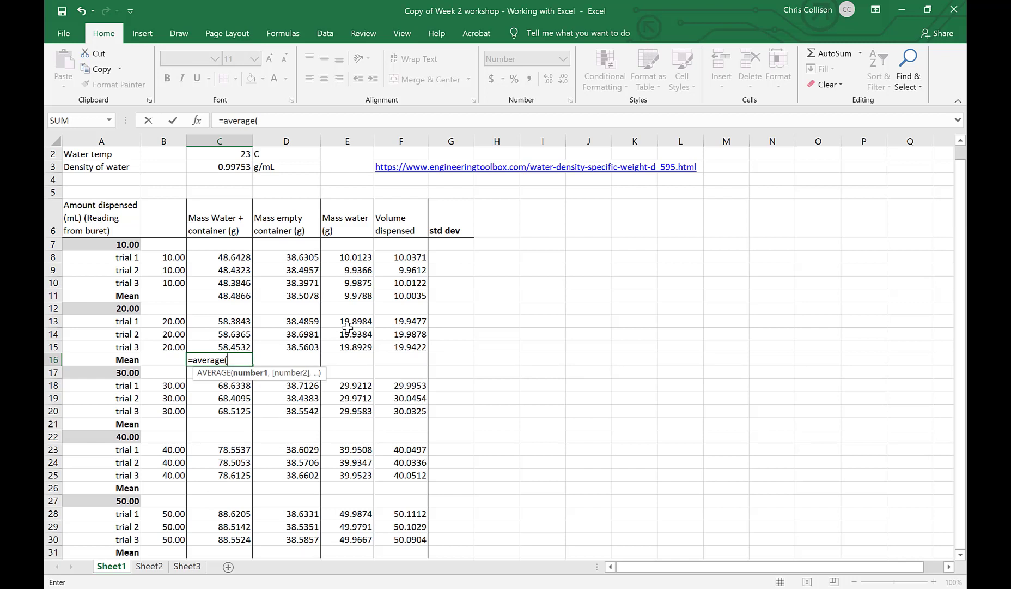
pyautogui.write('c13:')
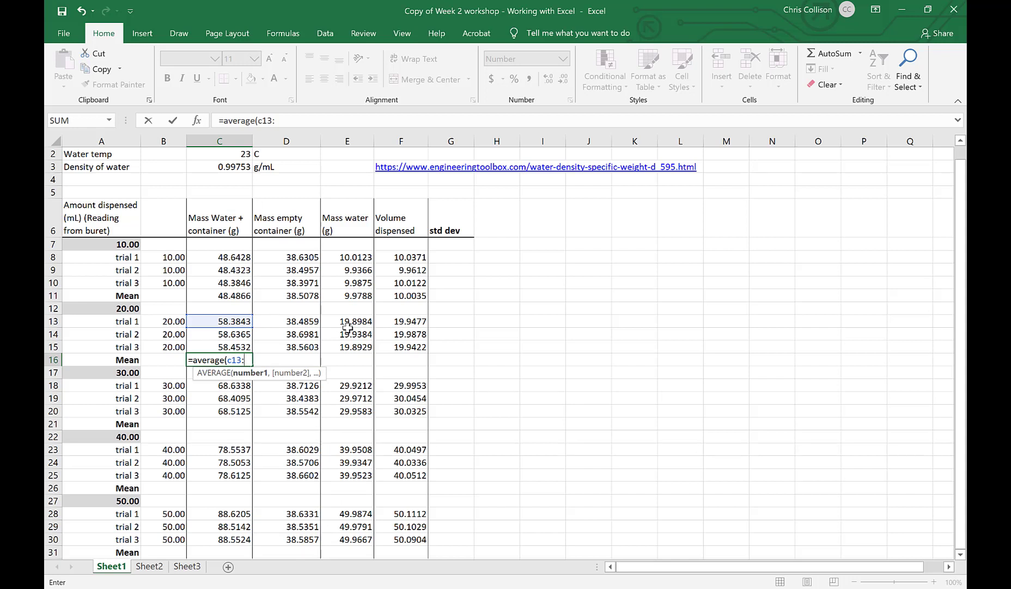
pyautogui.write('c15)')
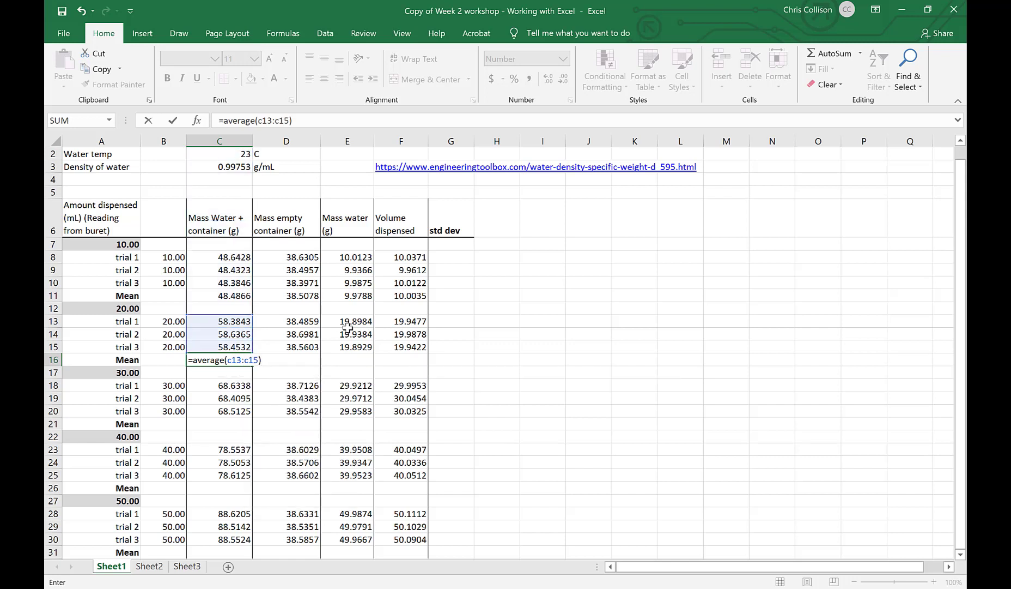
pyautogui.press('Return')
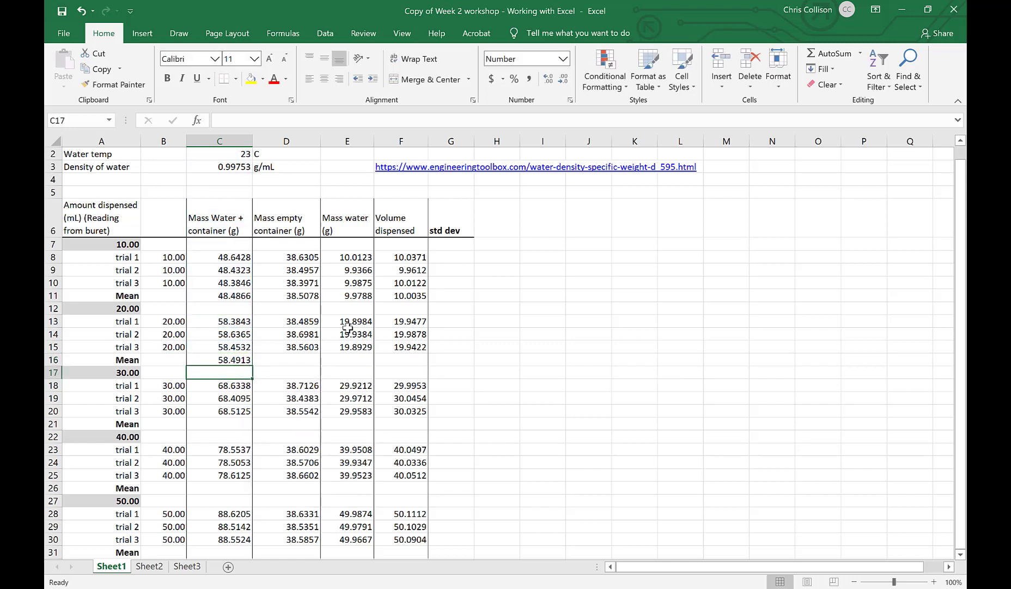
pyautogui.click(238, 357)
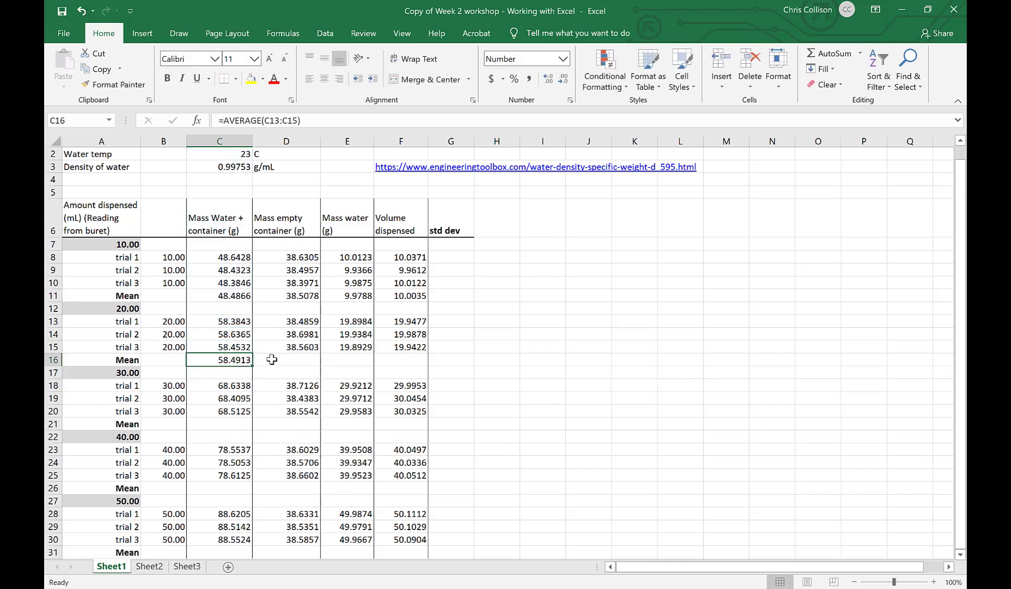
pyautogui.moveTo(253, 367); pyautogui.dragTo(429, 365)
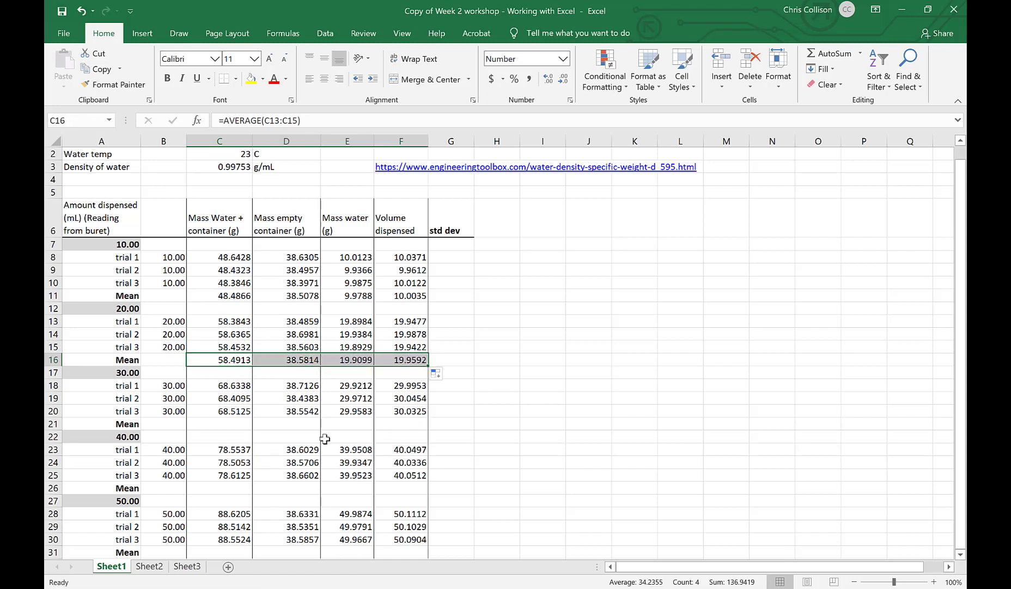
# Step: Copy the mean formula from C16 to C21 for the 30.00 mL trials and fill it across to F21
pyautogui.click(219, 361)
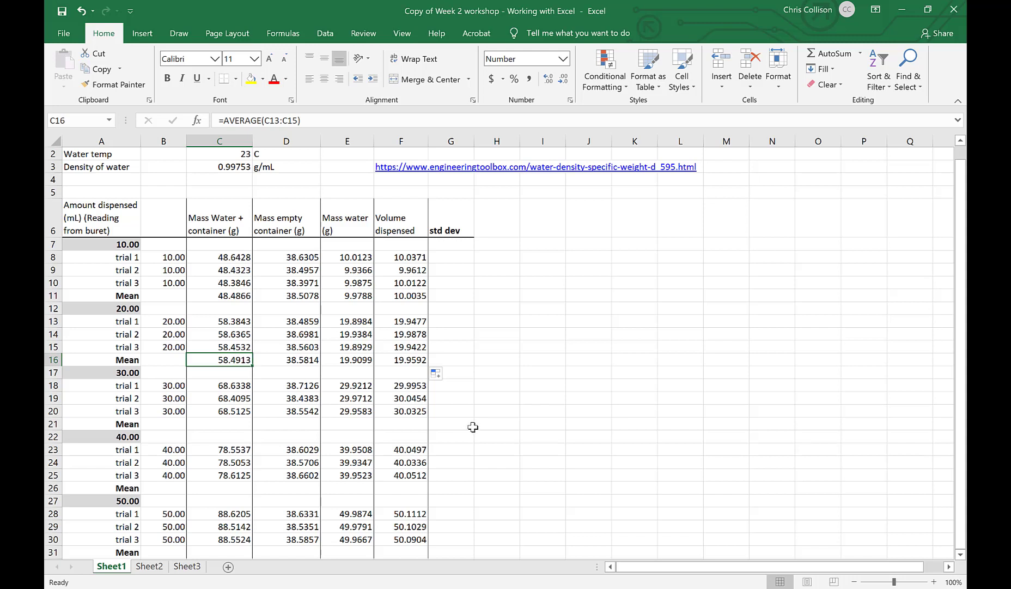
pyautogui.hotkey('ctrl', 'c')
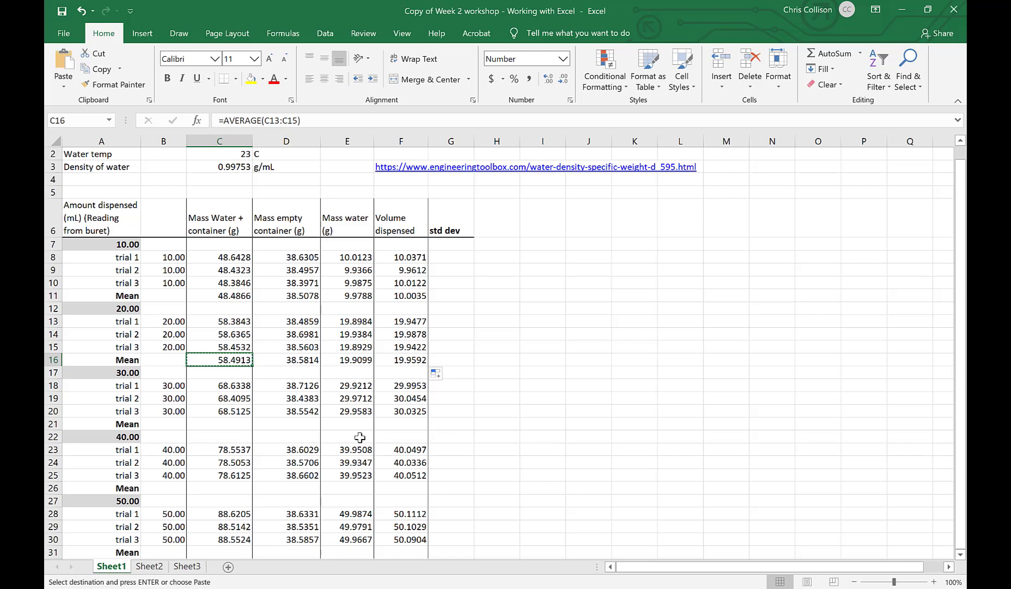
pyautogui.click(234, 424)
pyautogui.hotkey('ctrl', 'v')
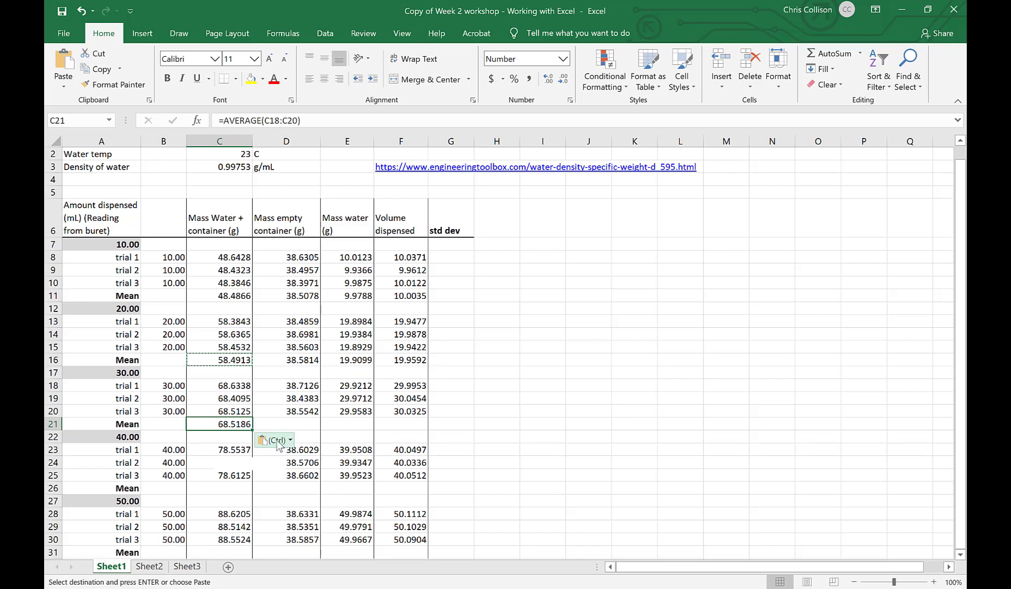
pyautogui.moveTo(252, 430); pyautogui.dragTo(416, 431)
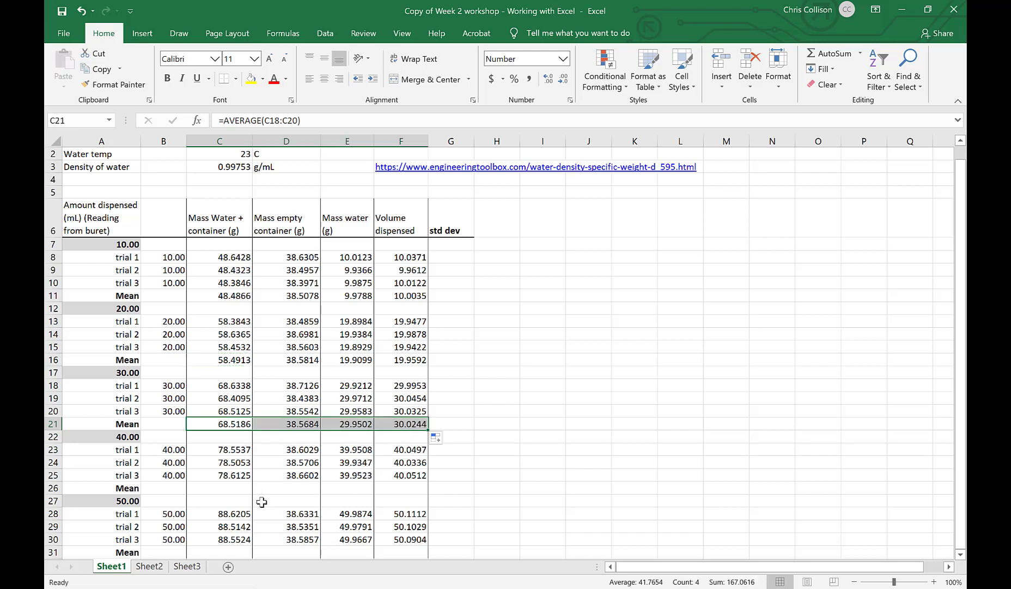
# Step: Copy the mean formula from C21 to C26 for the 40.00 mL trials and fill it right through F26
pyautogui.click(230, 424)
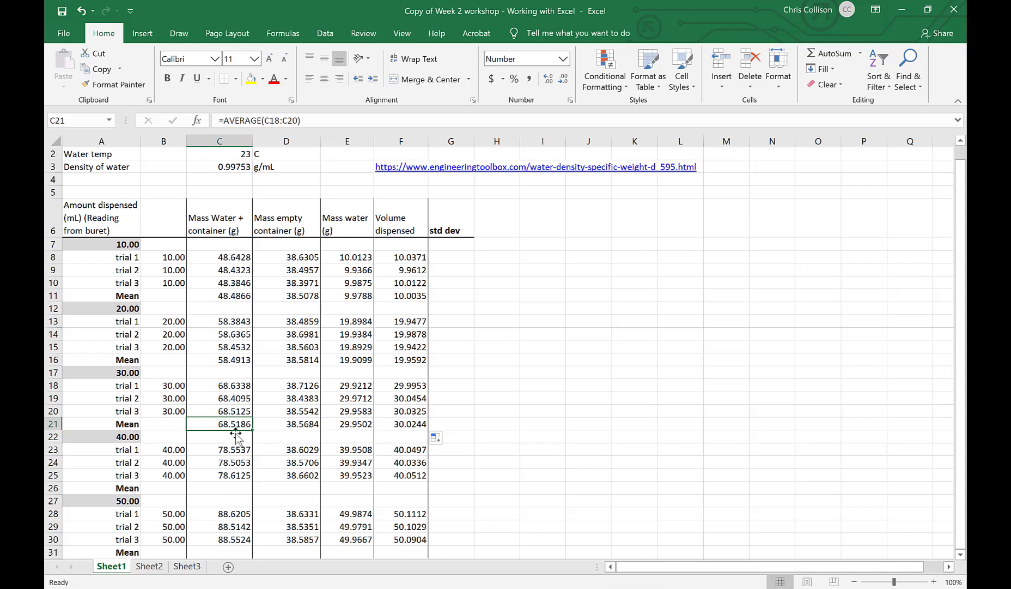
pyautogui.hotkey('ctrl', 'c')
pyautogui.click(229, 488)
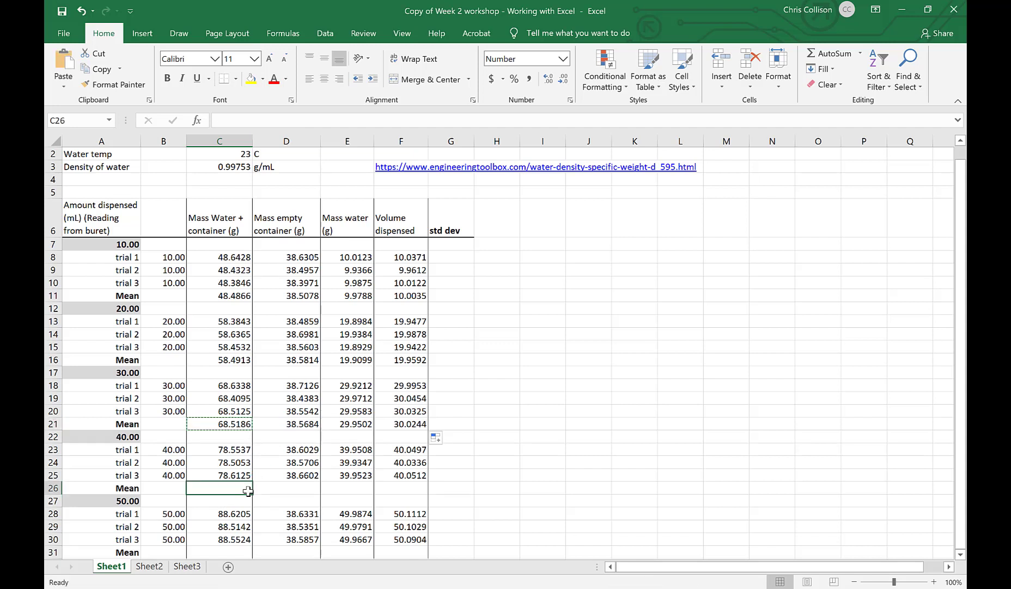
pyautogui.hotkey('ctrl', 'v')
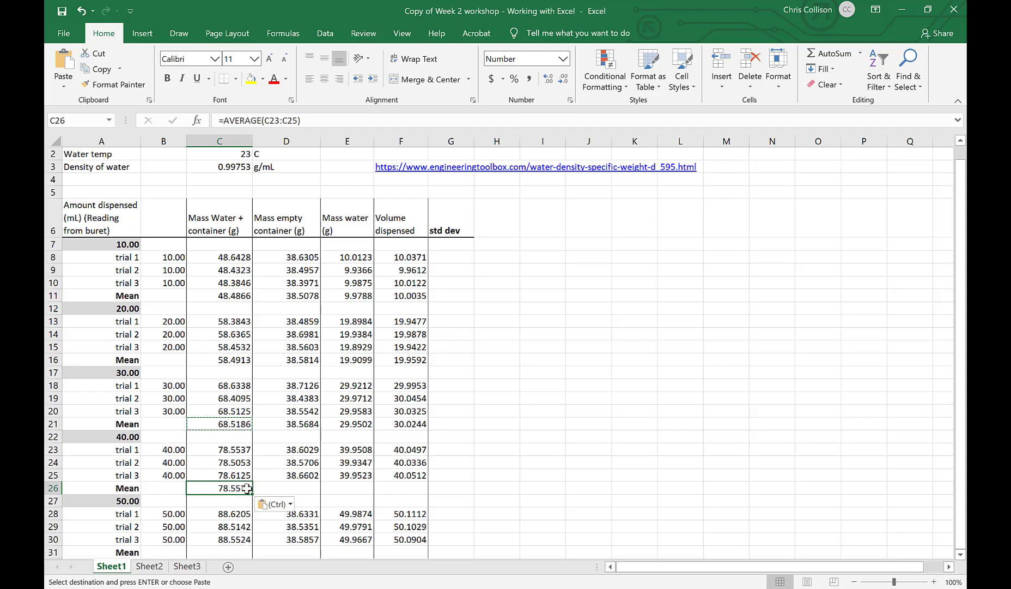
pyautogui.keyDown('shift'); pyautogui.click(408, 489); pyautogui.keyUp('shift')
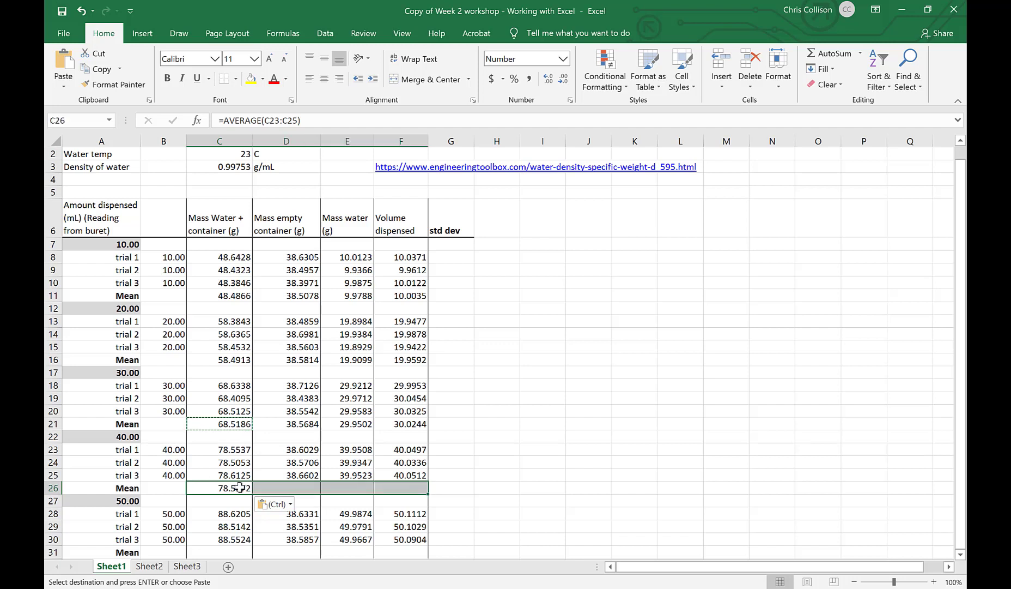
pyautogui.click(833, 71)
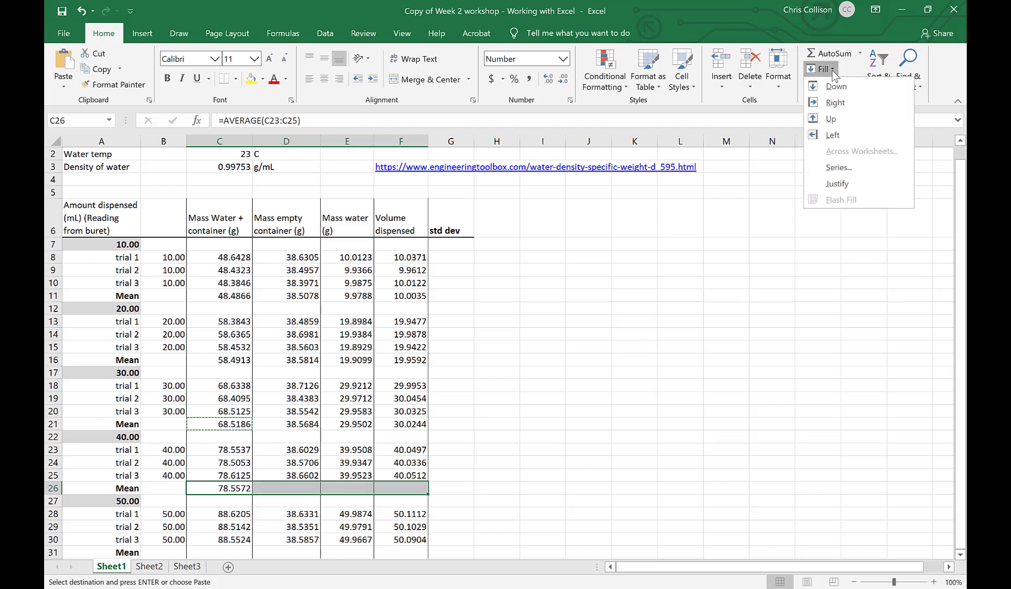
pyautogui.click(837, 104)
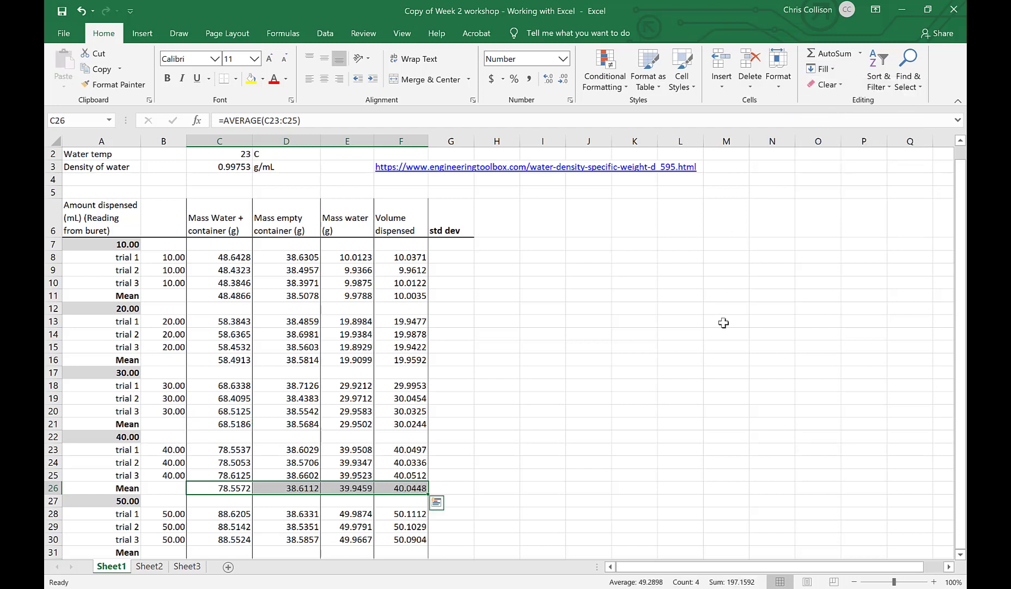
# Step: Copy the mean formulas from C26:F26 to the 50.00 mL Mean row starting at C31 and check the formula in F31
pyautogui.hotkey('ctrl', 'c')
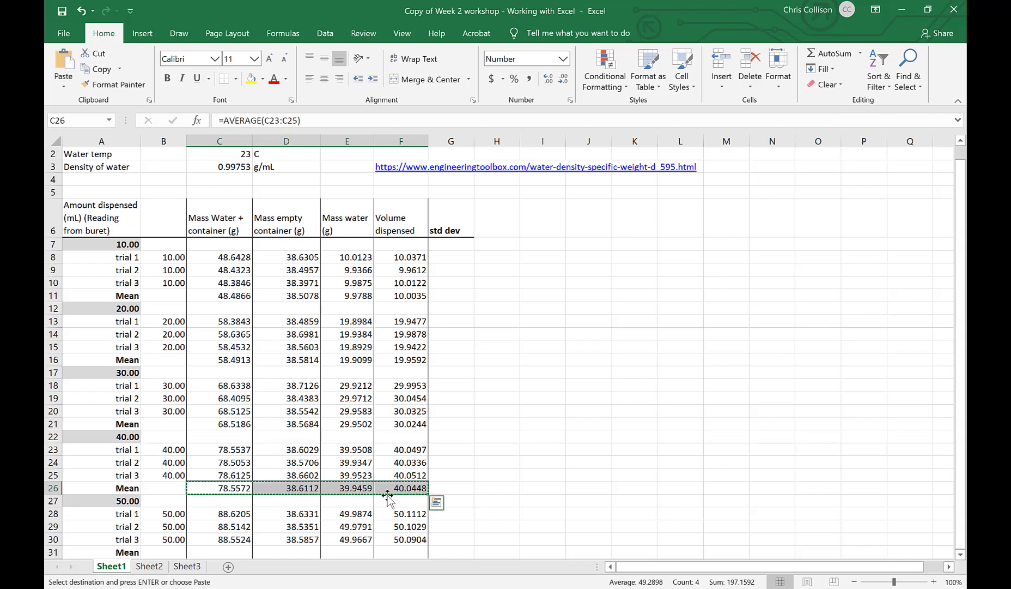
pyautogui.click(225, 552)
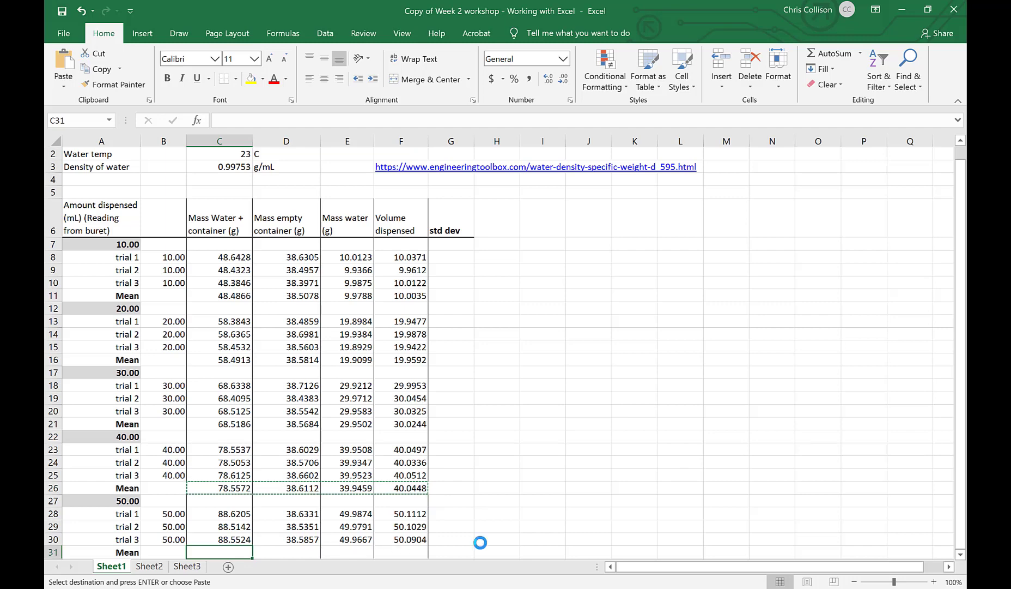
pyautogui.hotkey('ctrl', 'v')
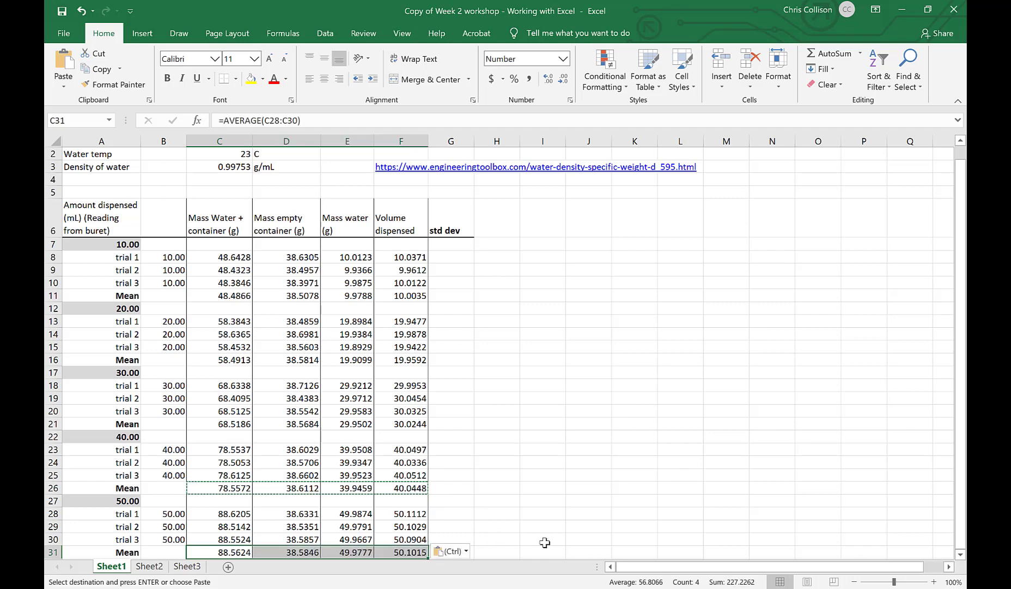
pyautogui.click(961, 555)
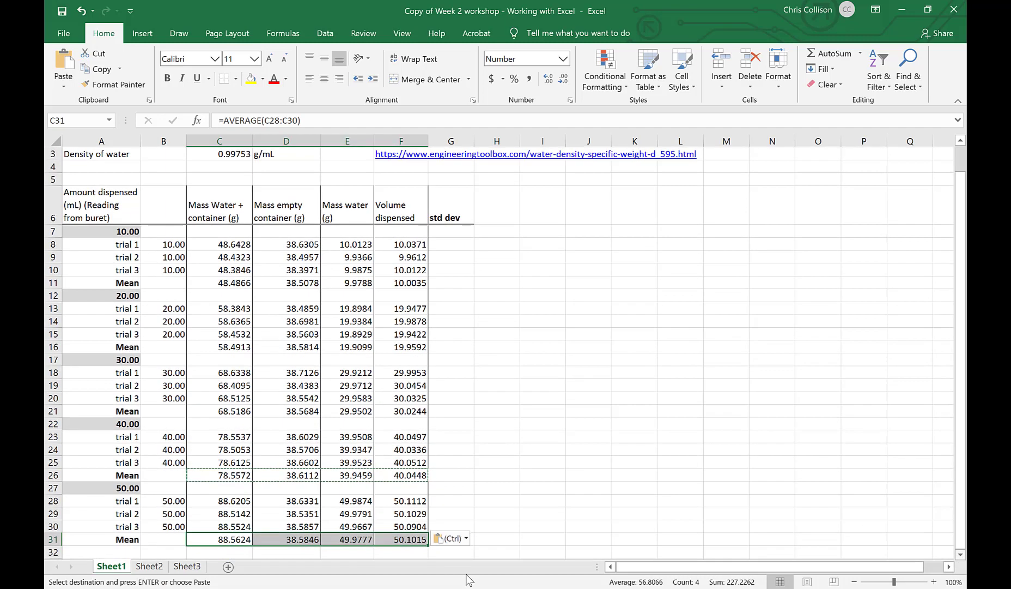
pyautogui.click(401, 538)
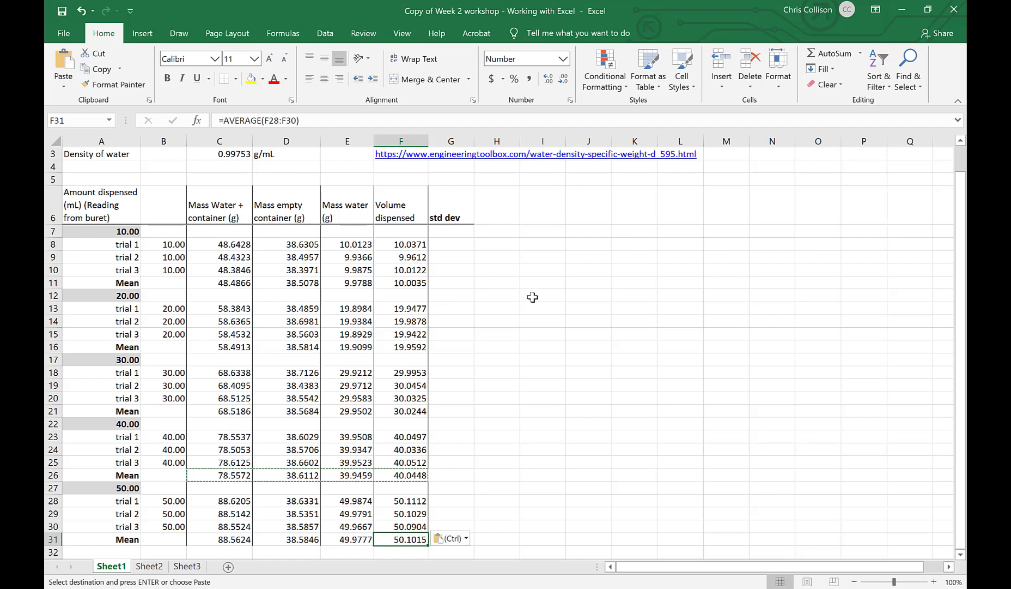
pyautogui.click(454, 243)
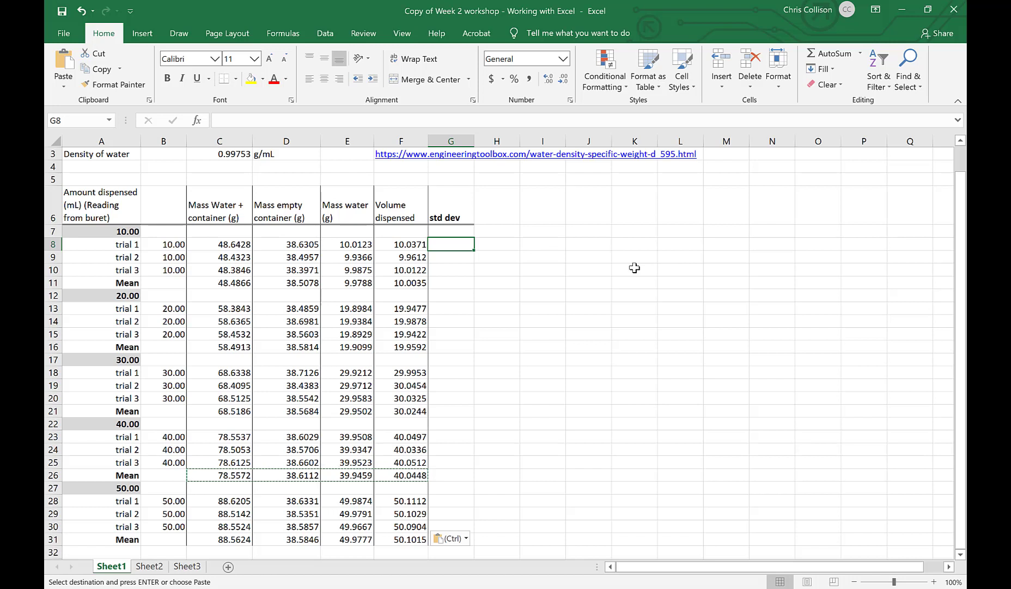
pyautogui.press('Escape')
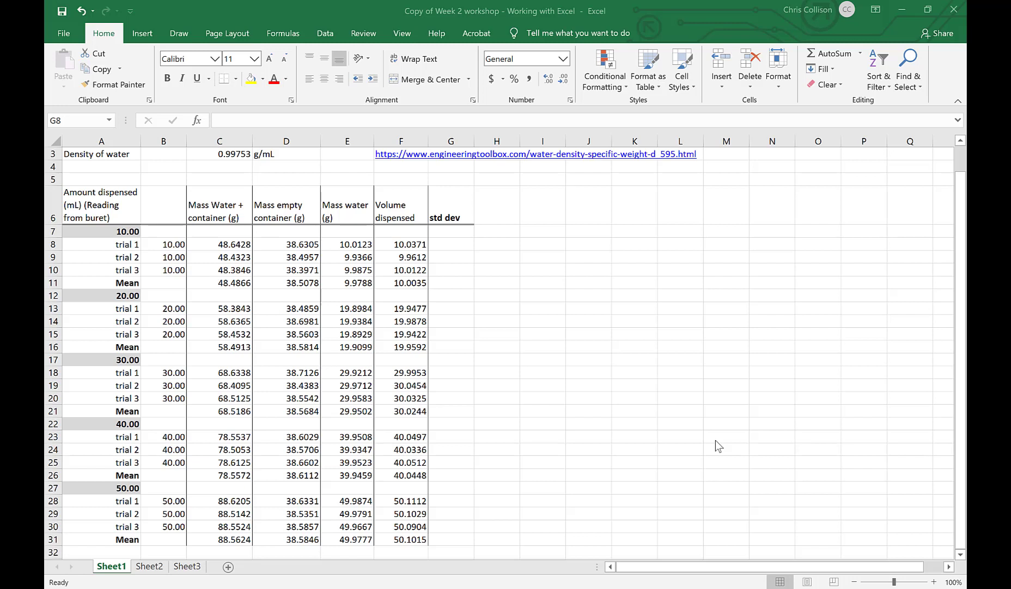
# Step: Begin a STDEV formula in G11, the std dev cell of the 10.00 mL Mean row, and compare the suggested standard deviation functions
pyautogui.click(450, 283)
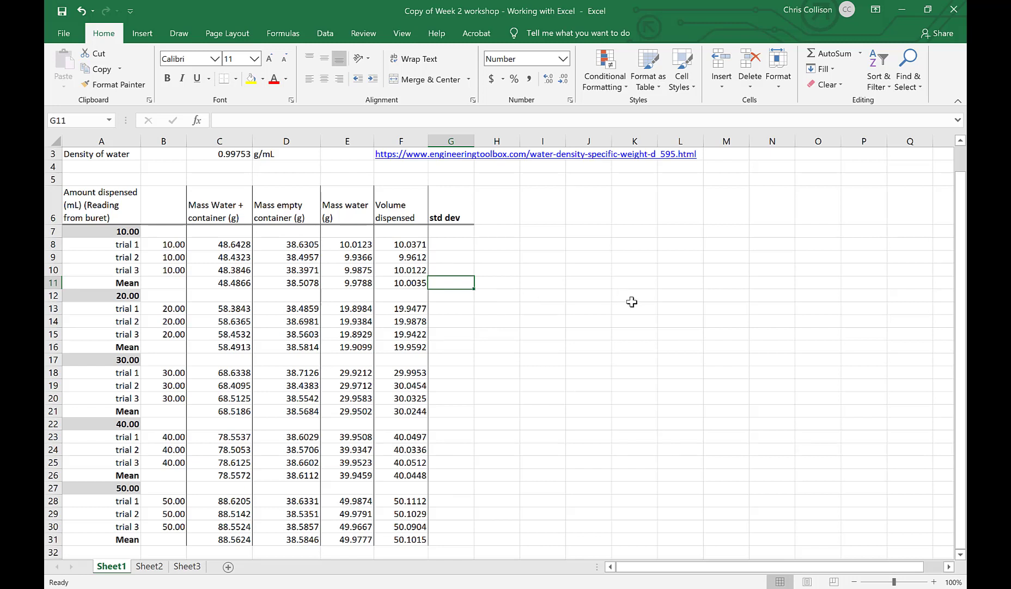
pyautogui.write('=')
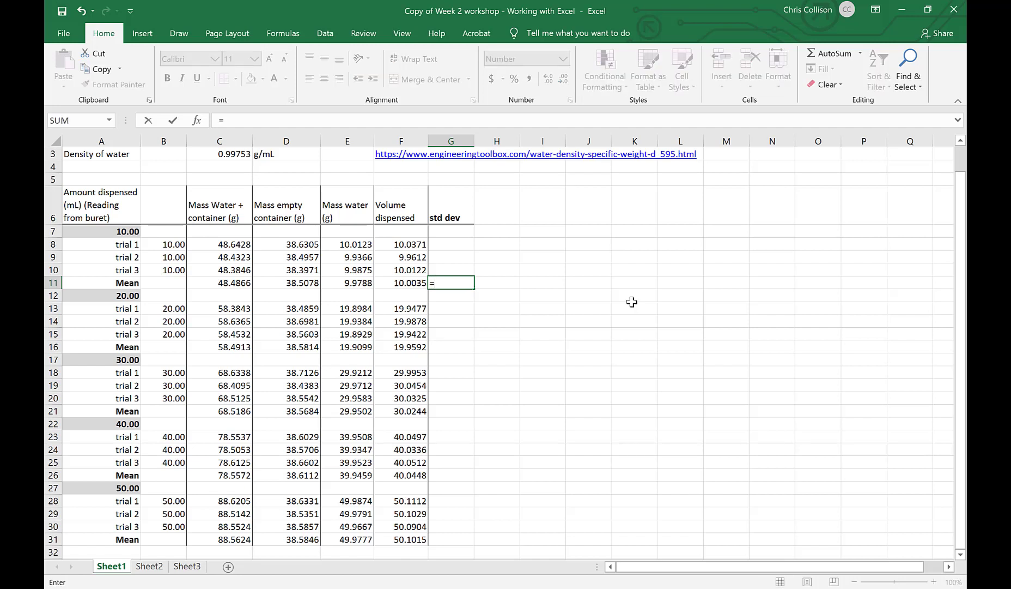
pyautogui.write('ST')
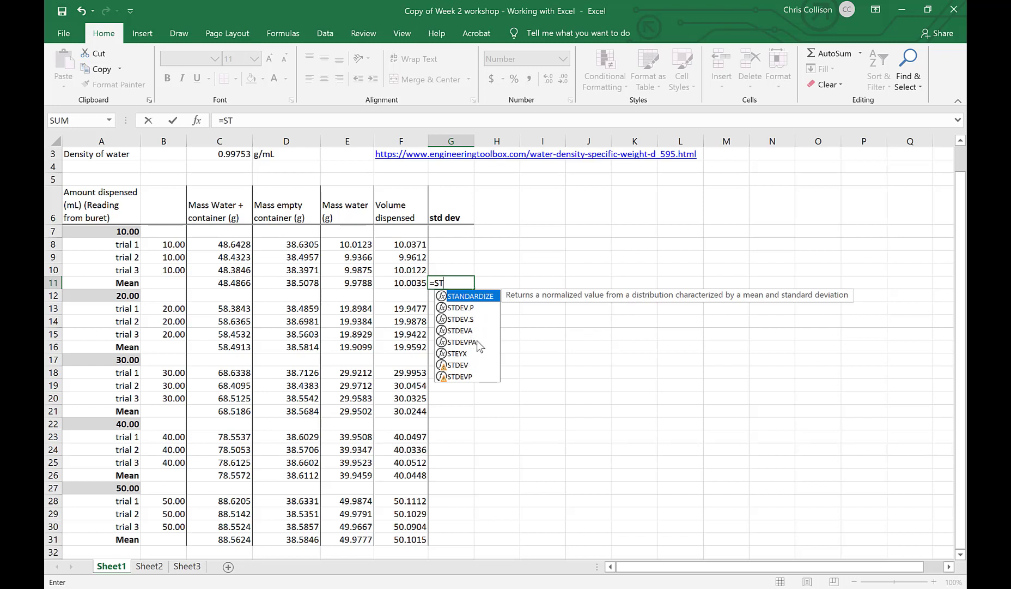
pyautogui.write('DEV')
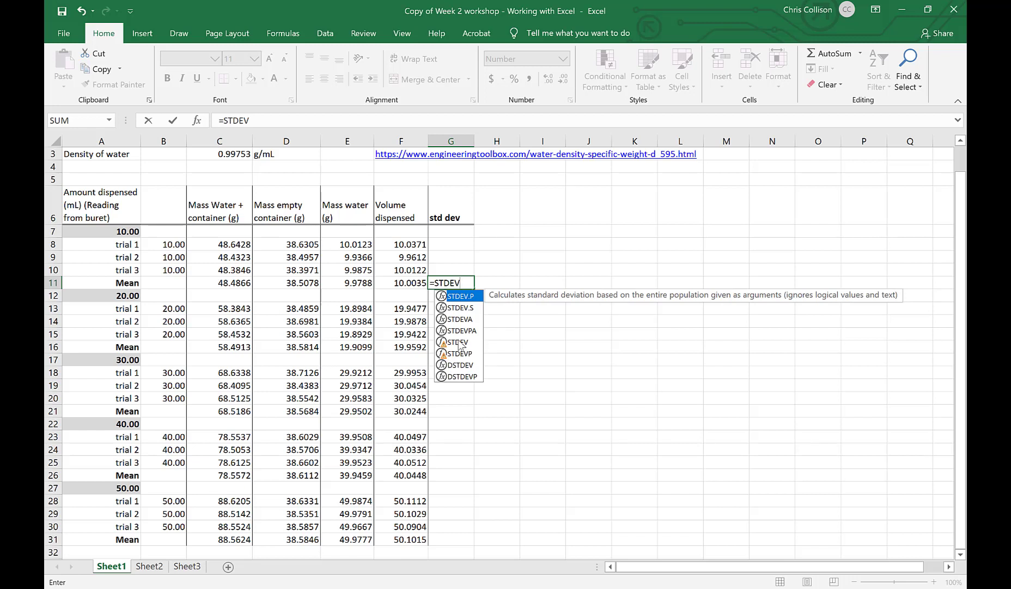
pyautogui.click(476, 341)
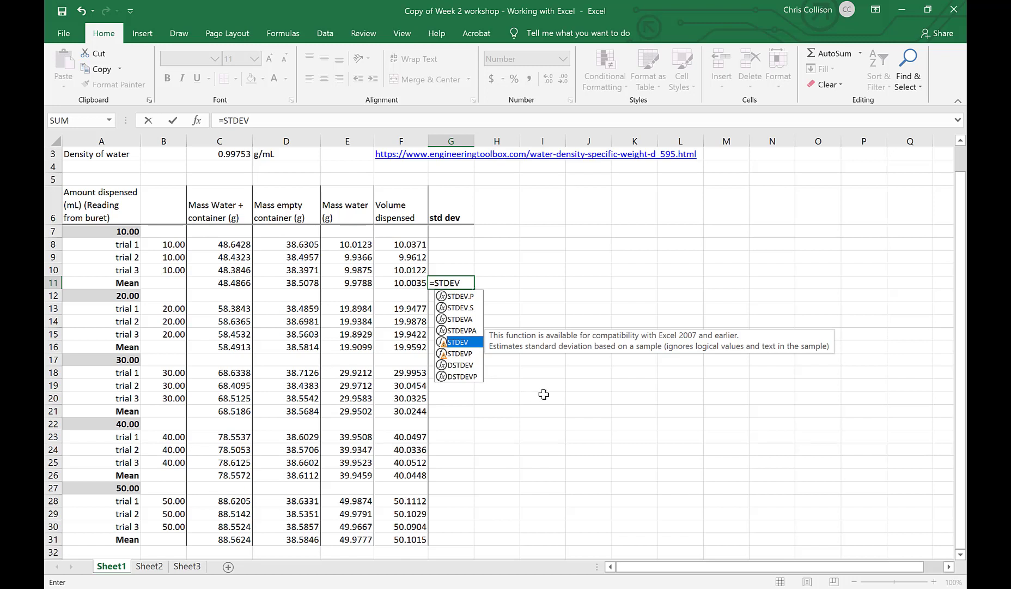
pyautogui.press('Up')
pyautogui.press('Up')
pyautogui.press('Up')
pyautogui.press('Up')
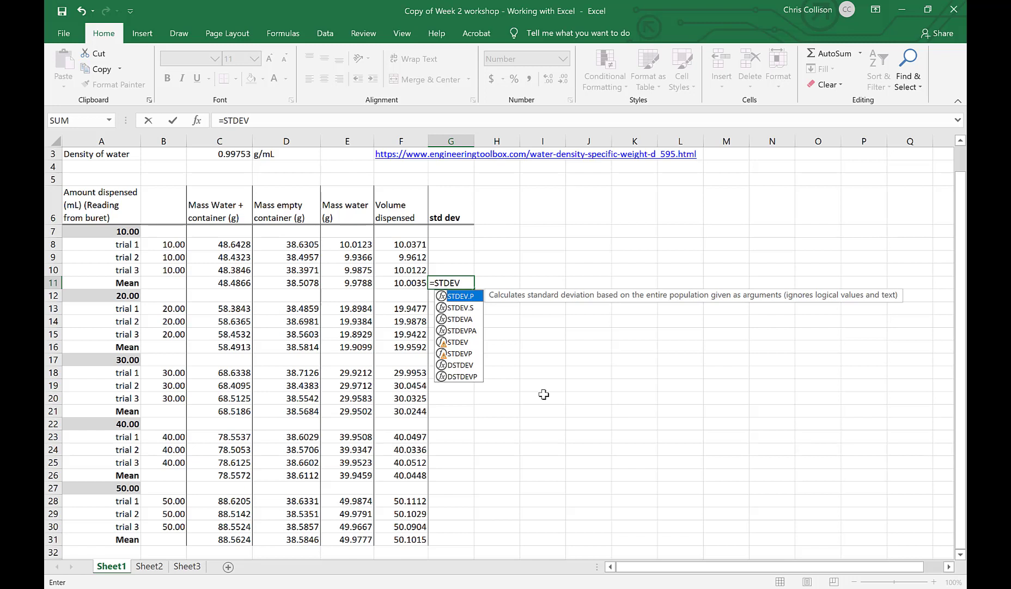
# Step: Complete the G11 formula as =STDEV.P(F8:F10) for the 10.00 mL volumes dispensed and check the entered formula
pyautogui.doubleClick(463, 297)
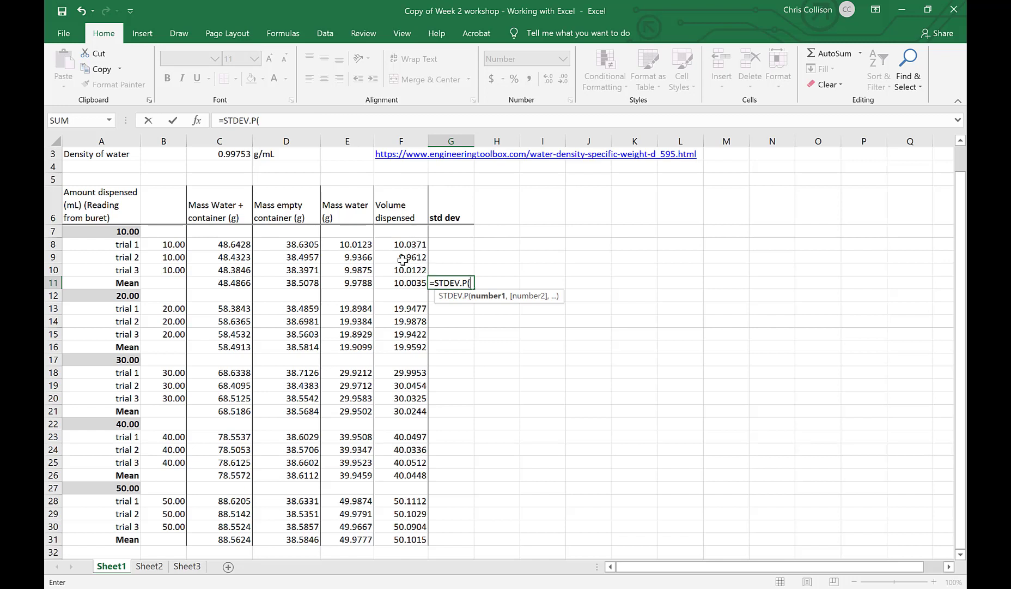
pyautogui.moveTo(401, 244); pyautogui.dragTo(404, 271)
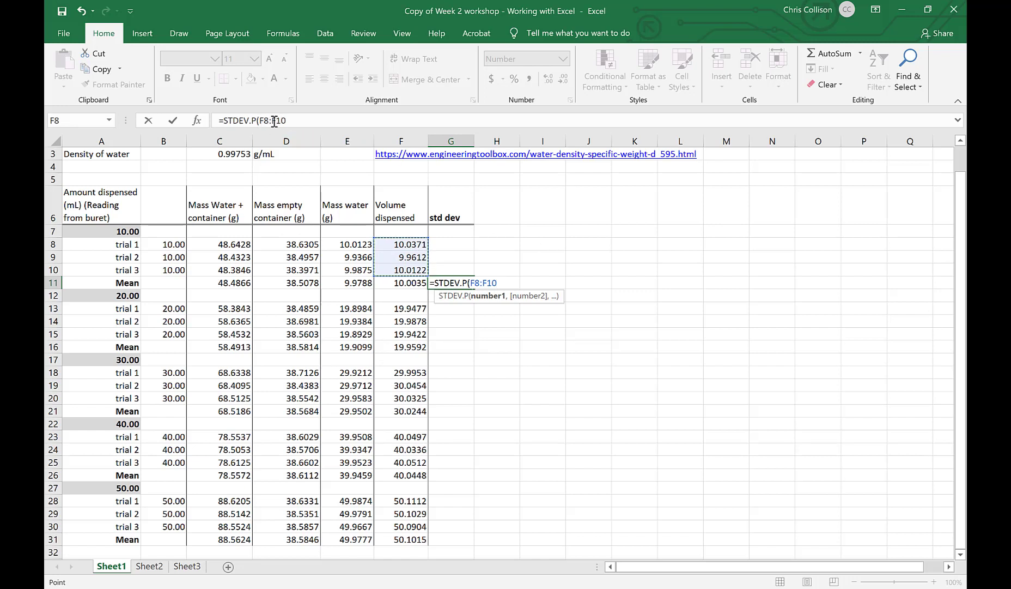
pyautogui.press('Return')
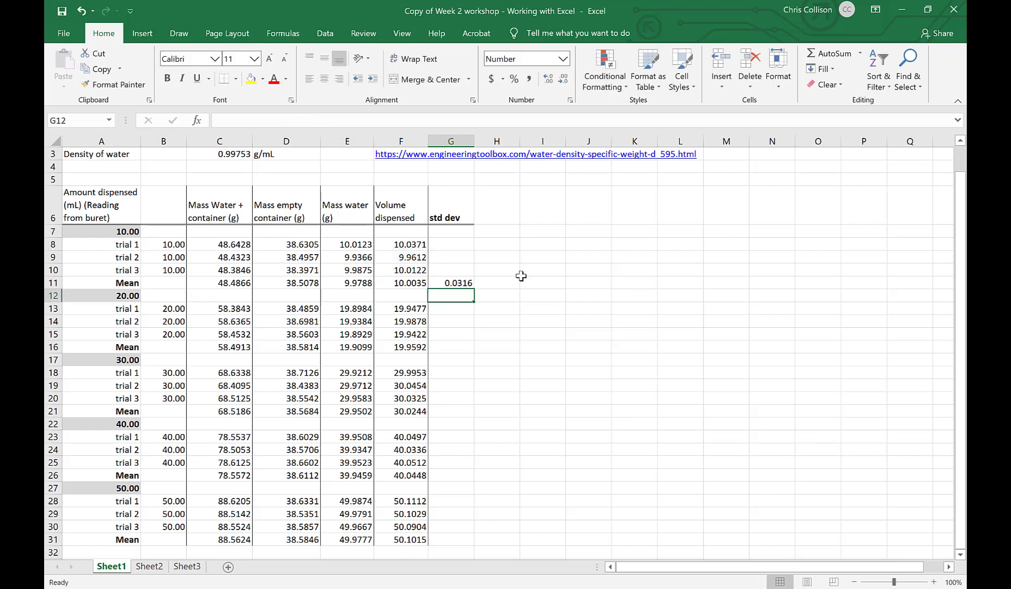
pyautogui.click(458, 282)
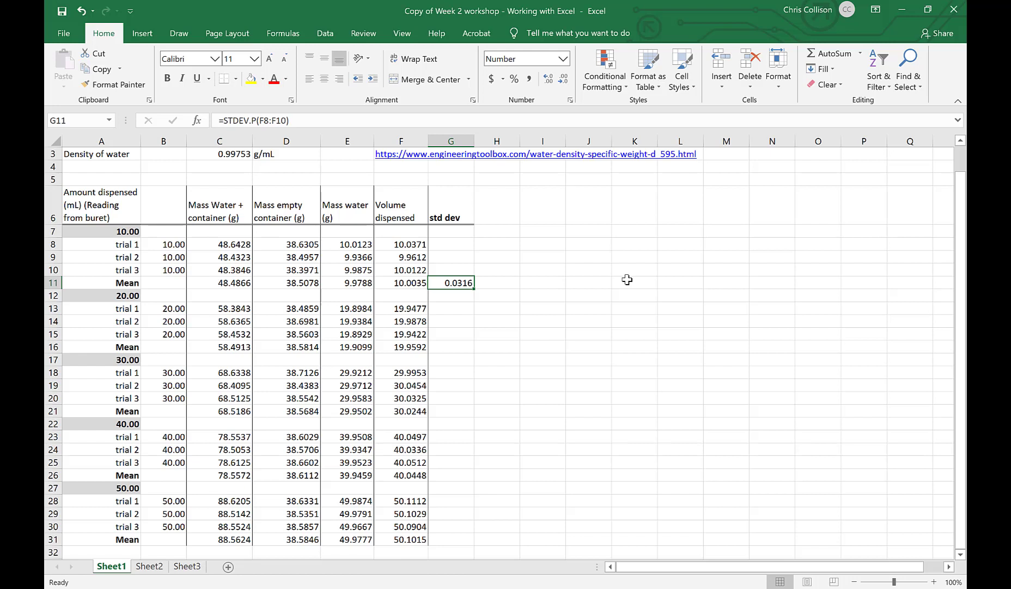
# Step: Copy the standard deviation formula from G11 to G16 for the 20.00 mL trials and check its range
pyautogui.press('Left')
pyautogui.hotkey('ctrl', 'c')
pyautogui.click(448, 349)
pyautogui.hotkey('ctrl', 'v')
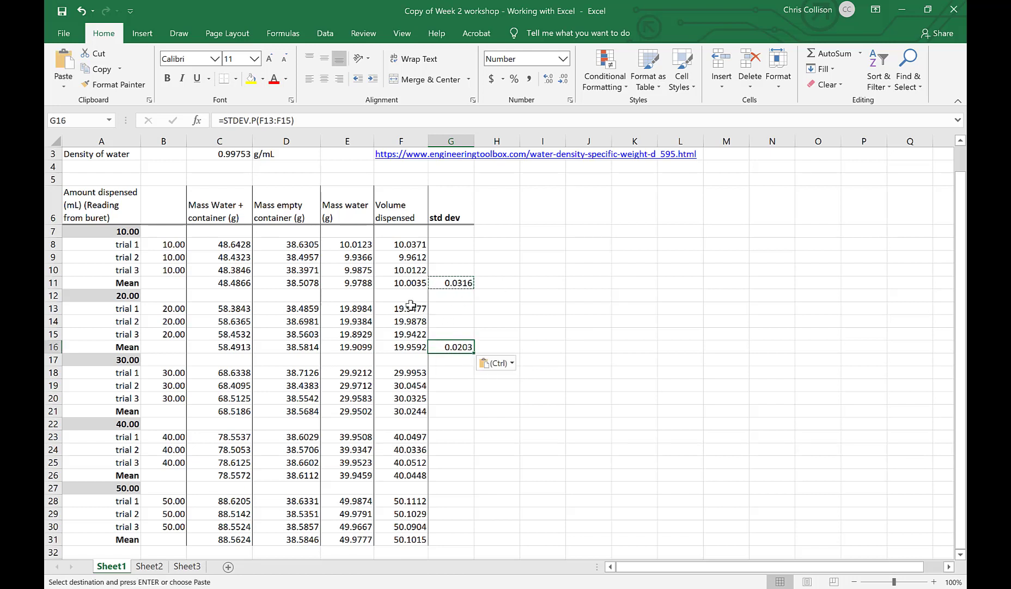
pyautogui.moveTo(410, 309); pyautogui.dragTo(413, 334)
pyautogui.click(466, 354)
# Step: Enter =STDEV(F18:F20) in G21 for the standard deviation of the 30.00 mL volumes dispensed
pyautogui.click(457, 408)
pyautogui.write('=')
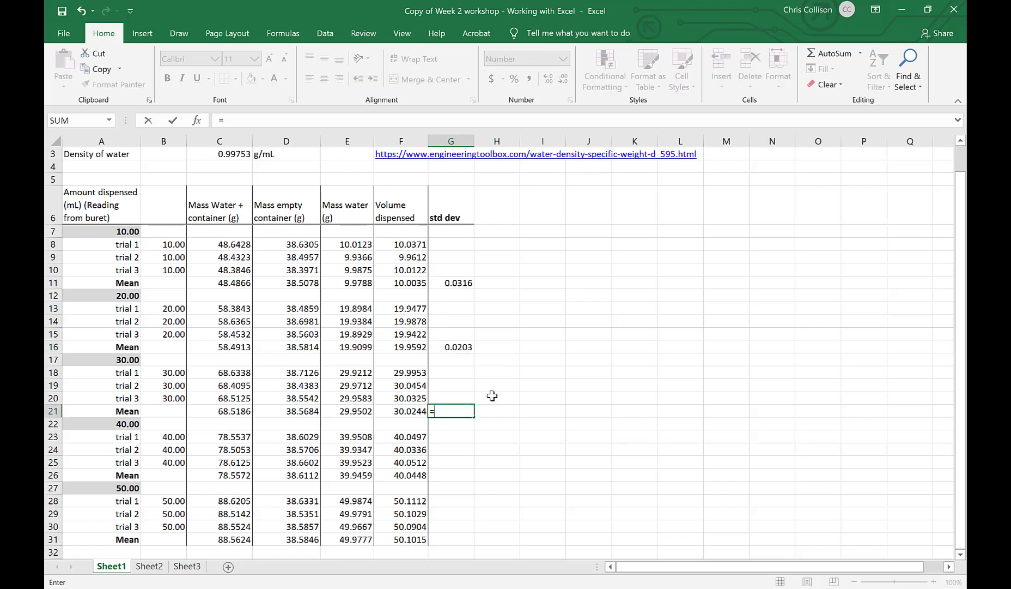
pyautogui.write('stdev')
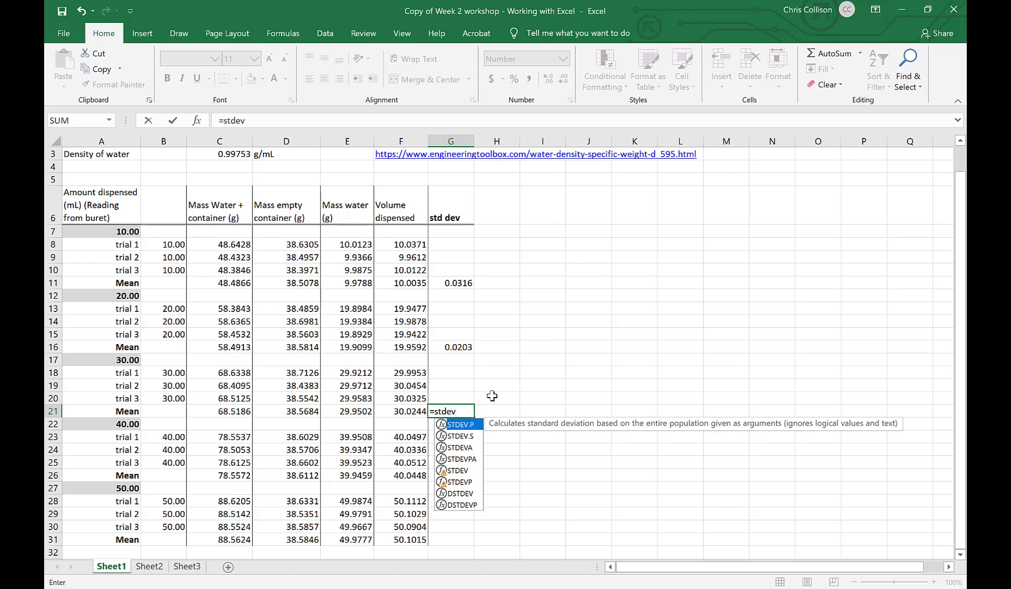
pyautogui.write('(')
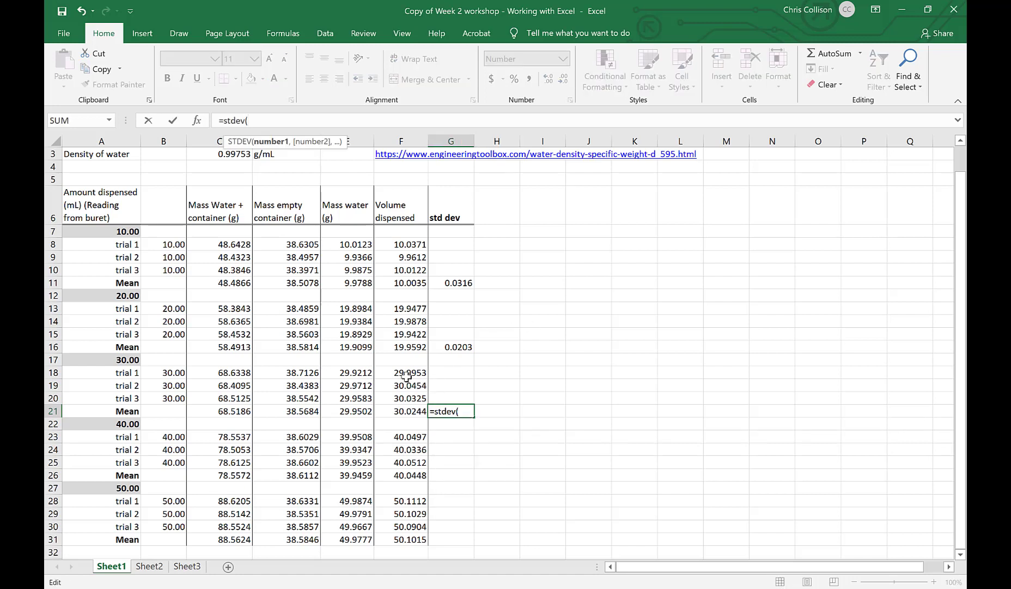
pyautogui.moveTo(407, 370); pyautogui.dragTo(408, 398)
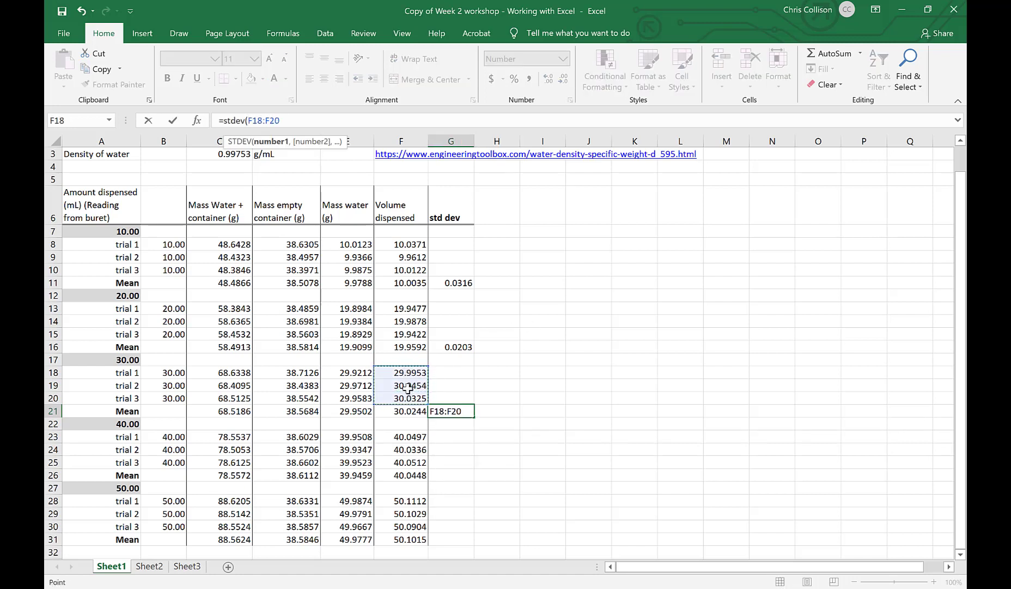
pyautogui.write(')')
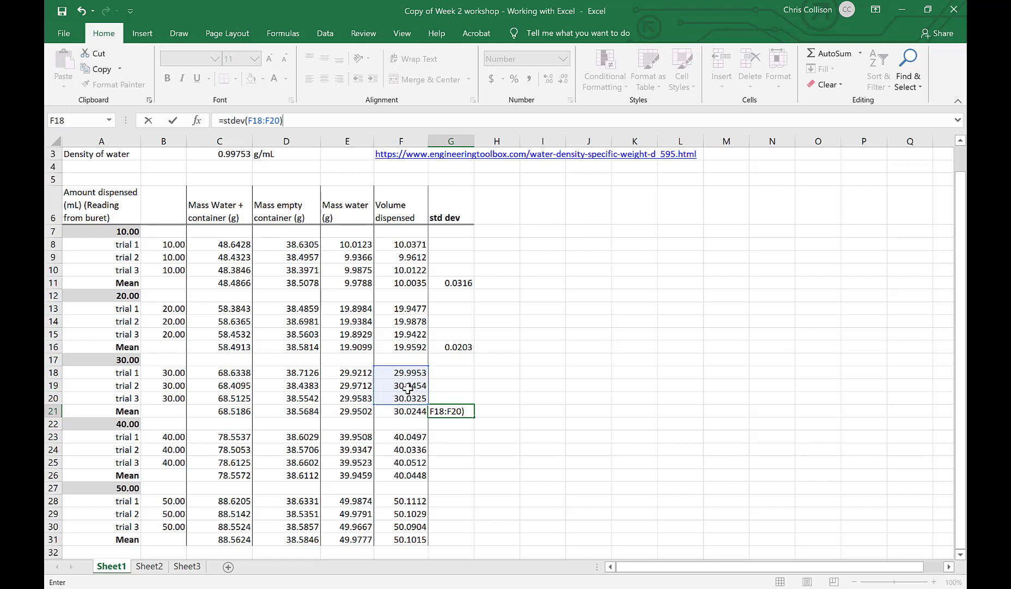
pyautogui.press('Return')
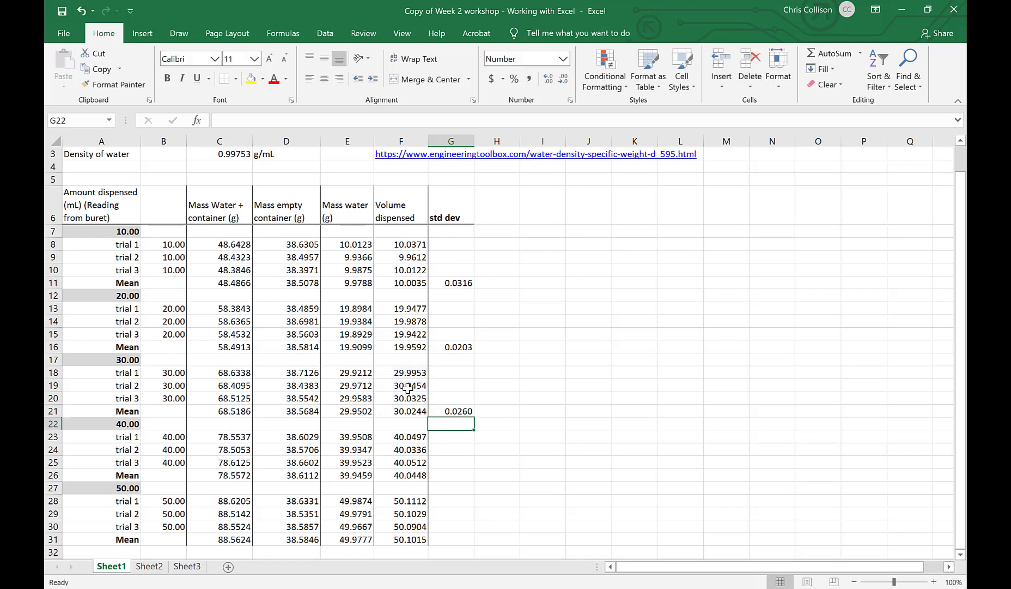
# Step: Copy the standard deviation formula from G21 to G26 and G31 for the 40.00 and 50.00 mL trials
pyautogui.click(465, 476)
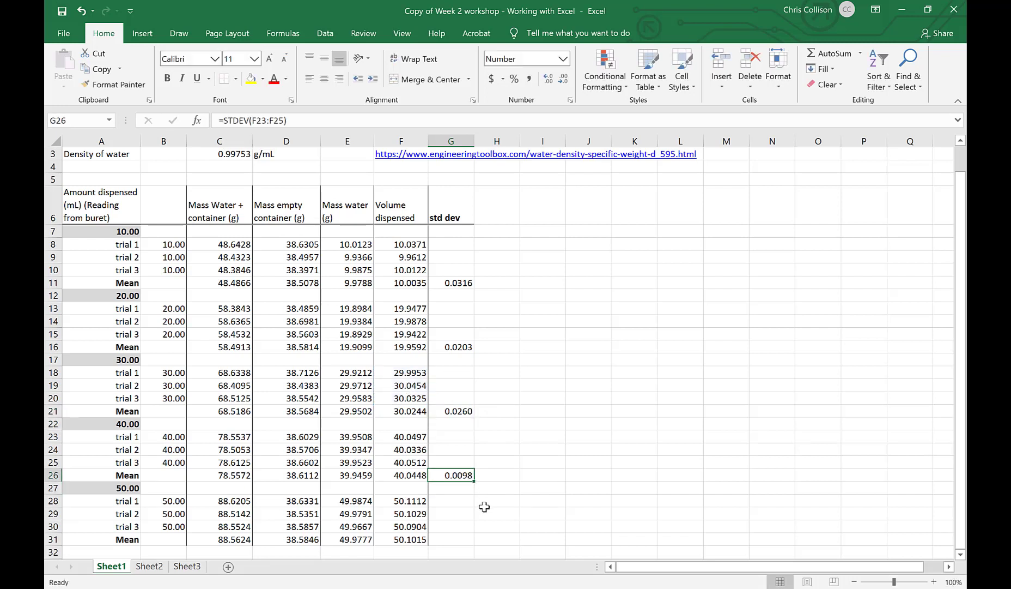
pyautogui.hotkey('ctrl', 'c')
pyautogui.click(455, 538)
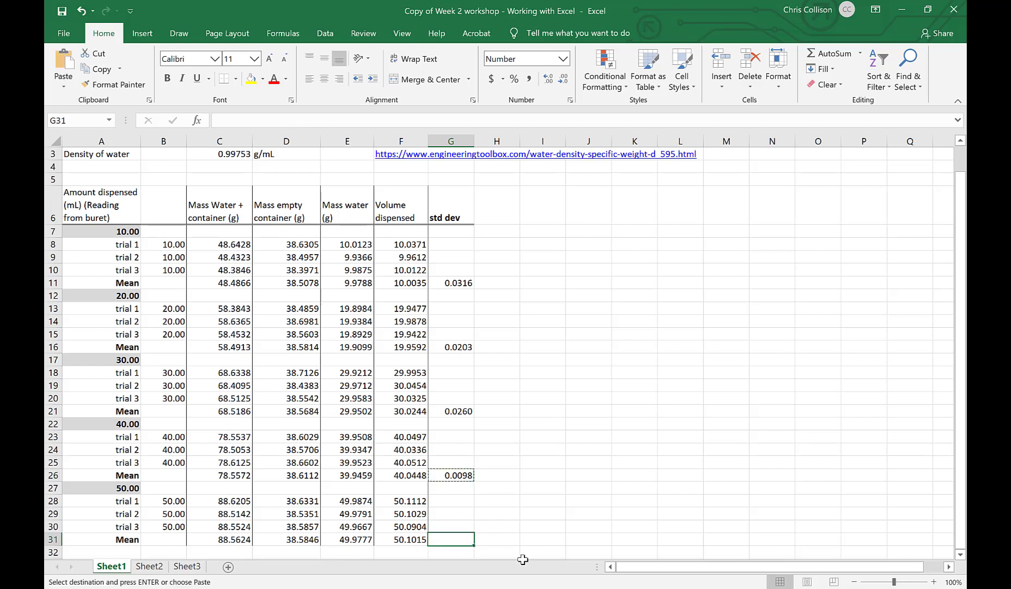
pyautogui.hotkey('ctrl', 'v')
pyautogui.press('Escape')
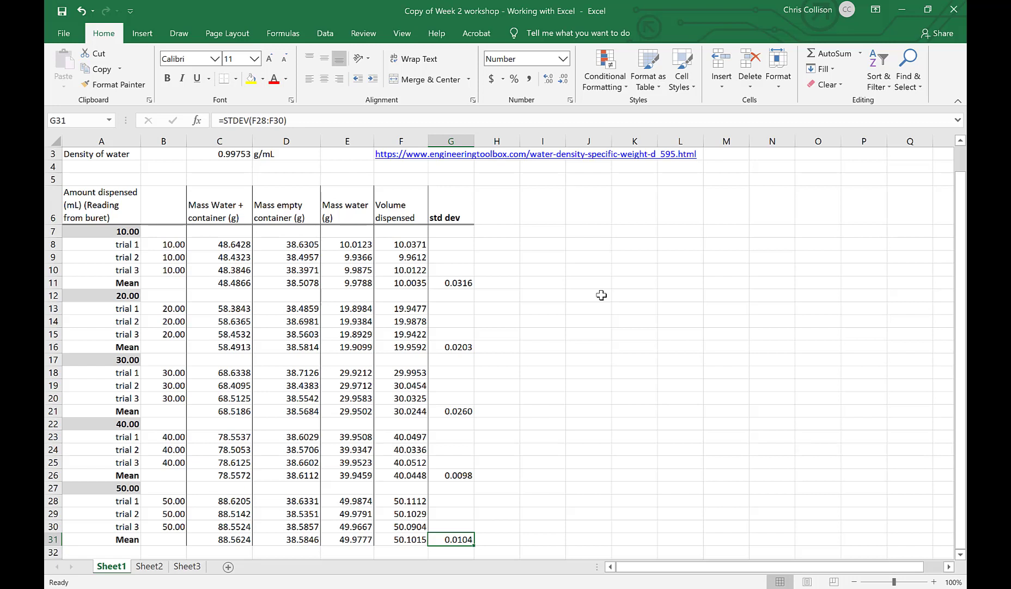
# Step: Replace the 10.00 mL mean volume formula in F11 with the manual average =SUM(F8:F10)/3
pyautogui.click(222, 155)
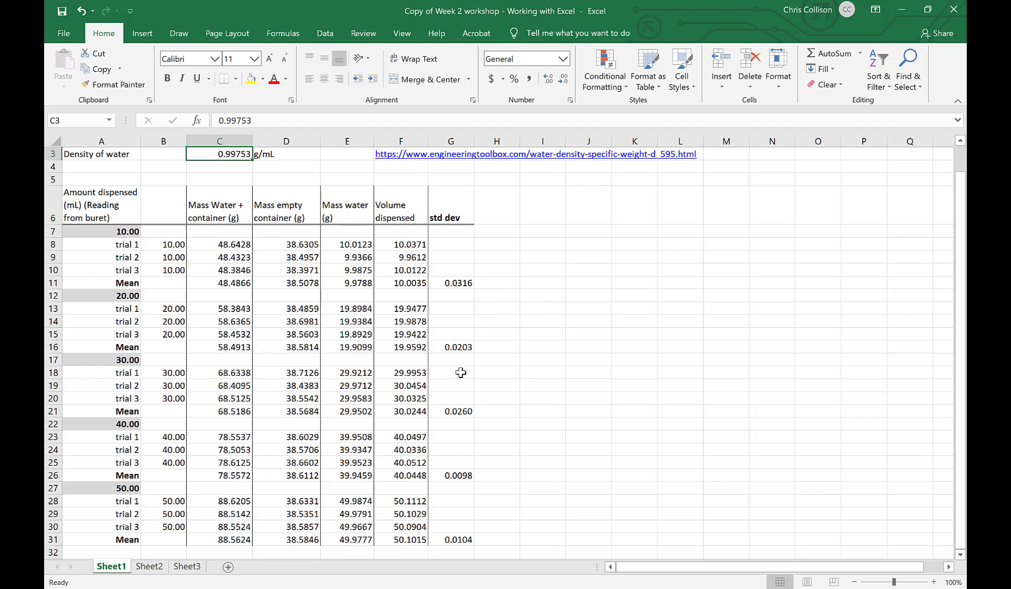
pyautogui.click(405, 281)
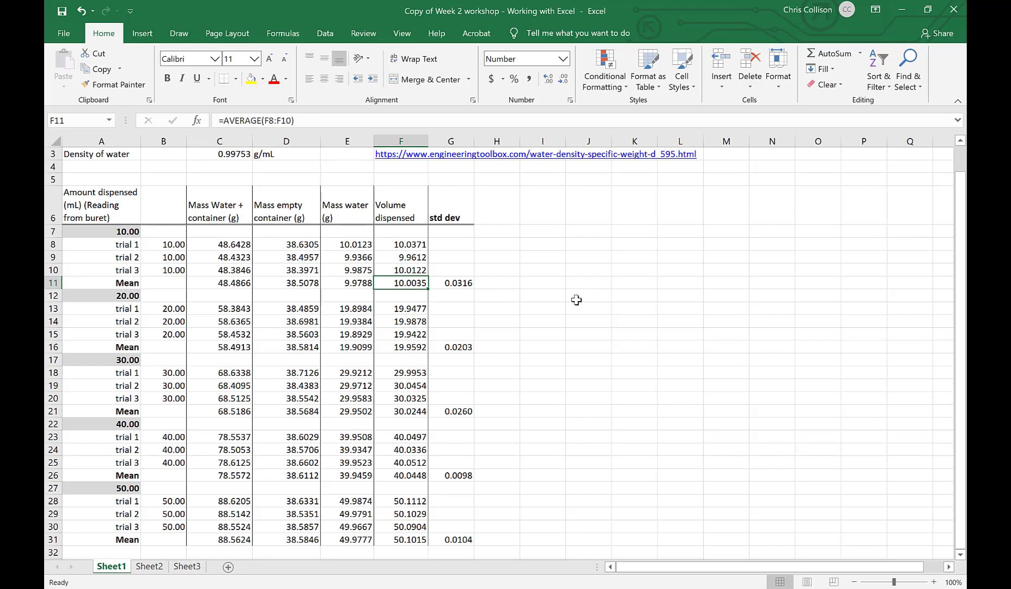
pyautogui.write('=')
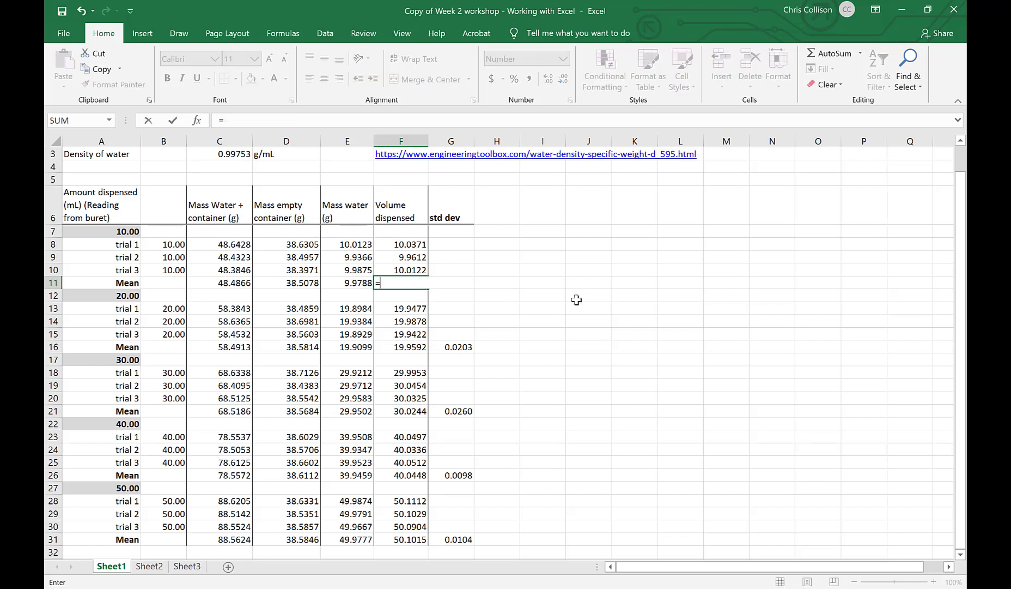
pyautogui.write('sum')
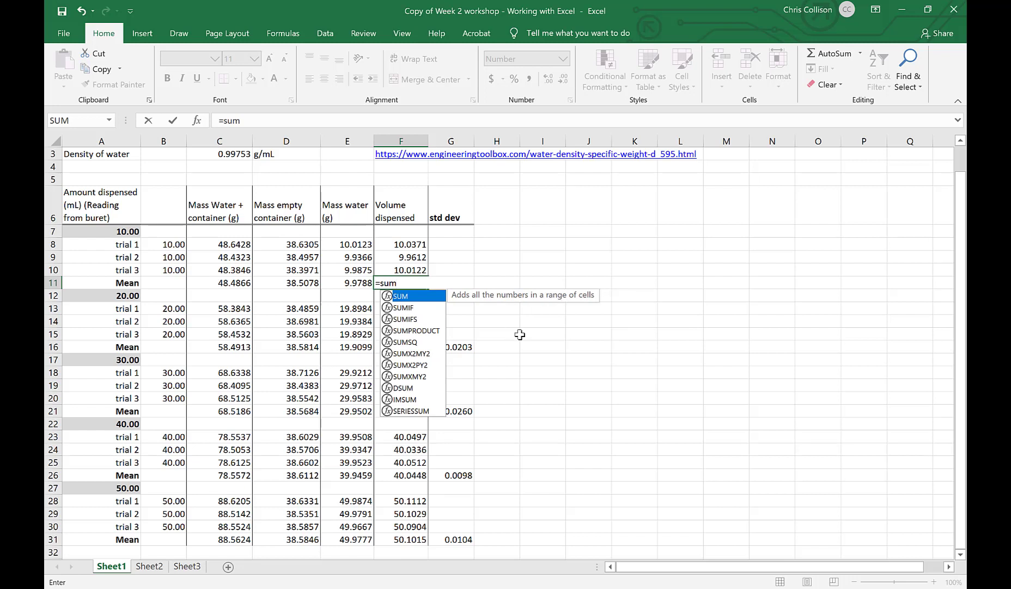
pyautogui.write('(')
pyautogui.moveTo(408, 243); pyautogui.dragTo(425, 266)
pyautogui.write(')/')
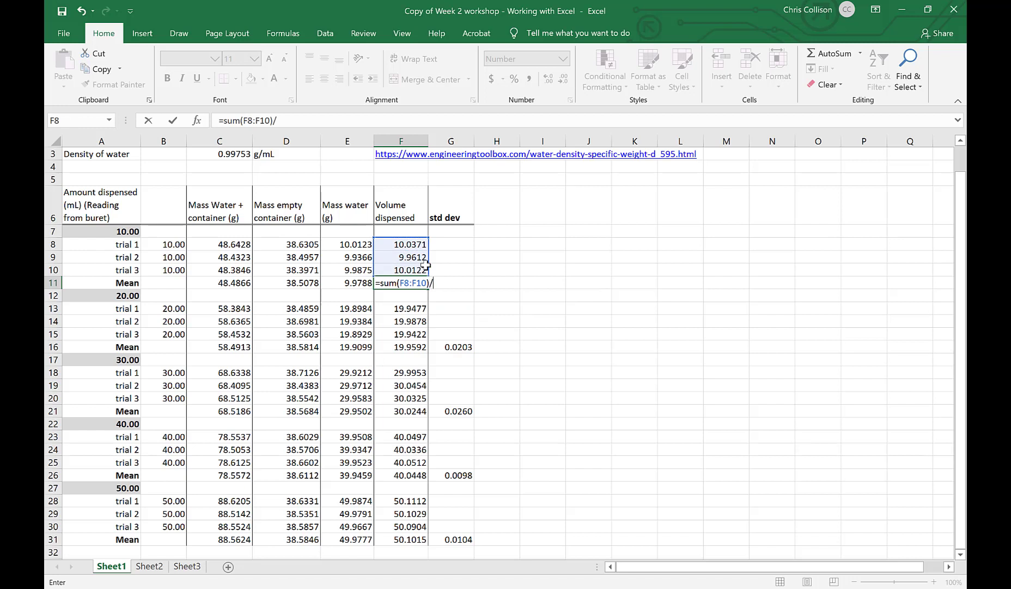
pyautogui.write('3')
pyautogui.press('Return')
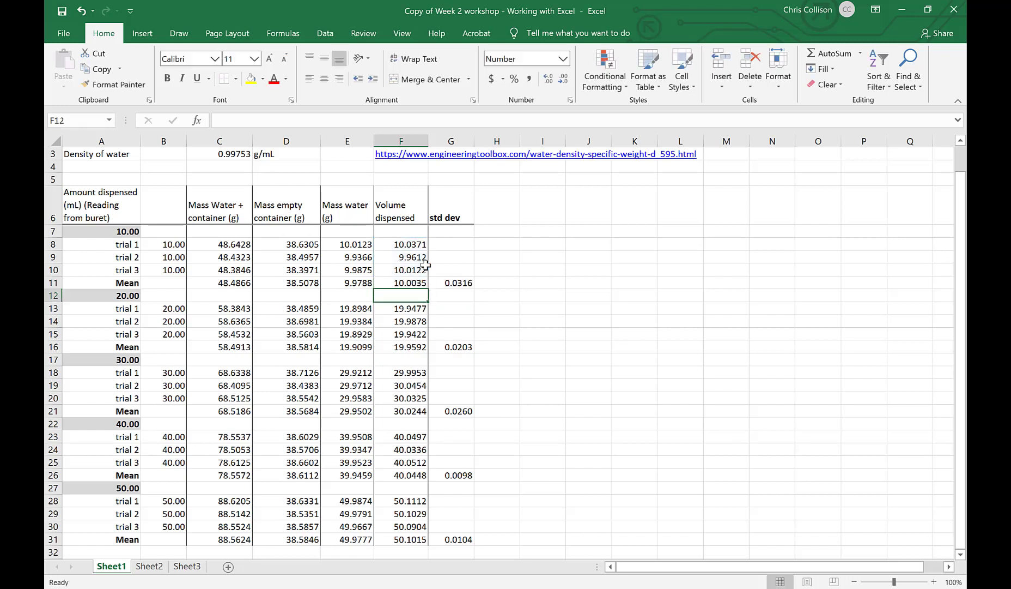